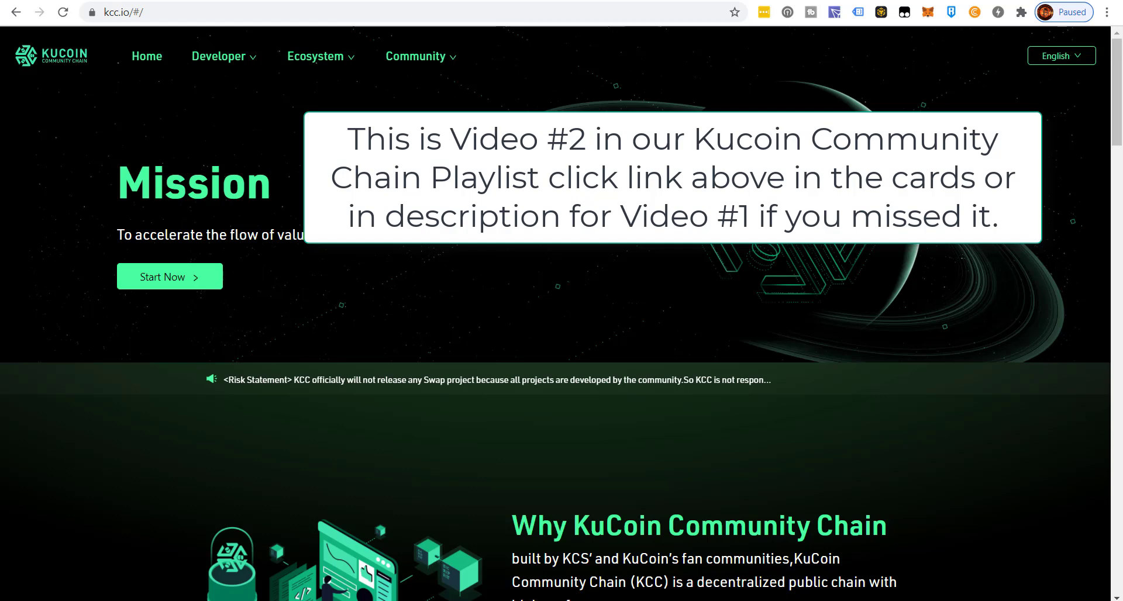
Switch the MetaMask wallet to the KCC network and close the wallet popup.
left_click(927, 12)
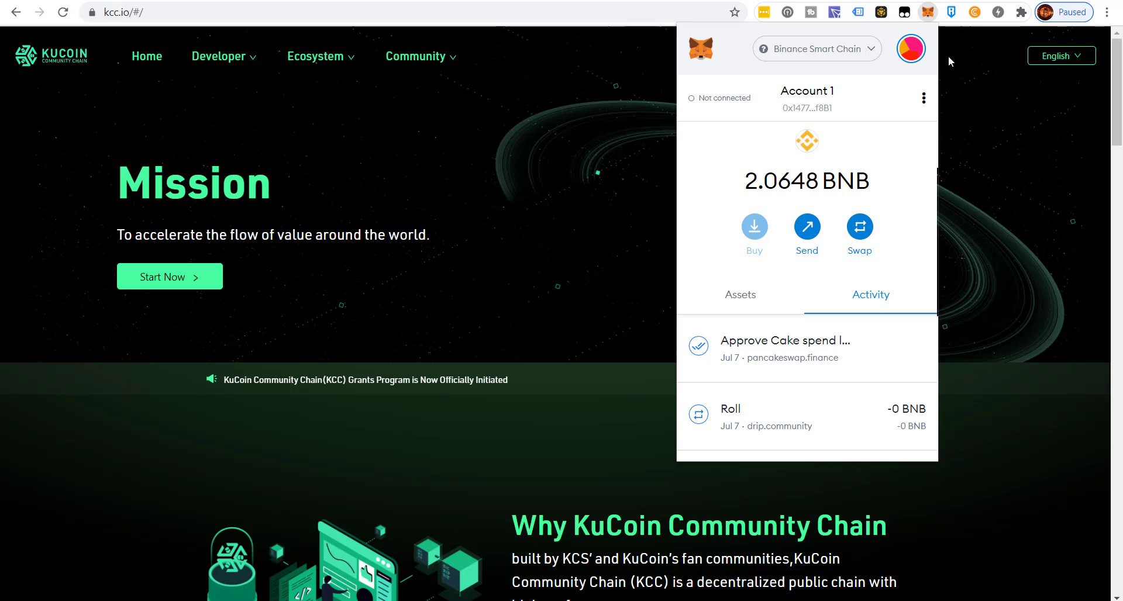
left_click(865, 51)
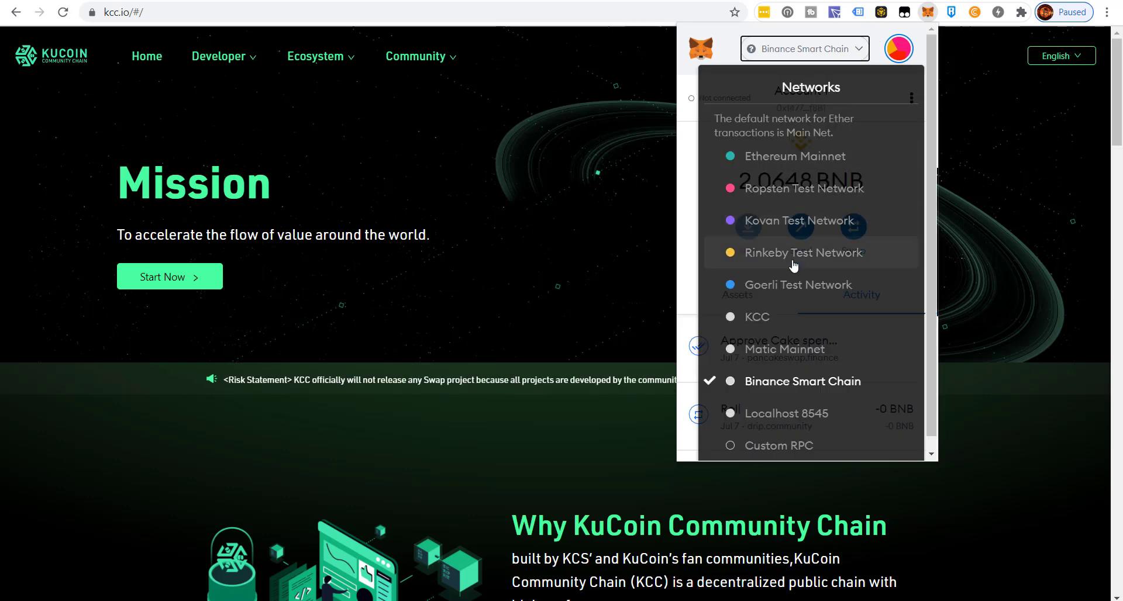
left_click(758, 325)
left_click(633, 267)
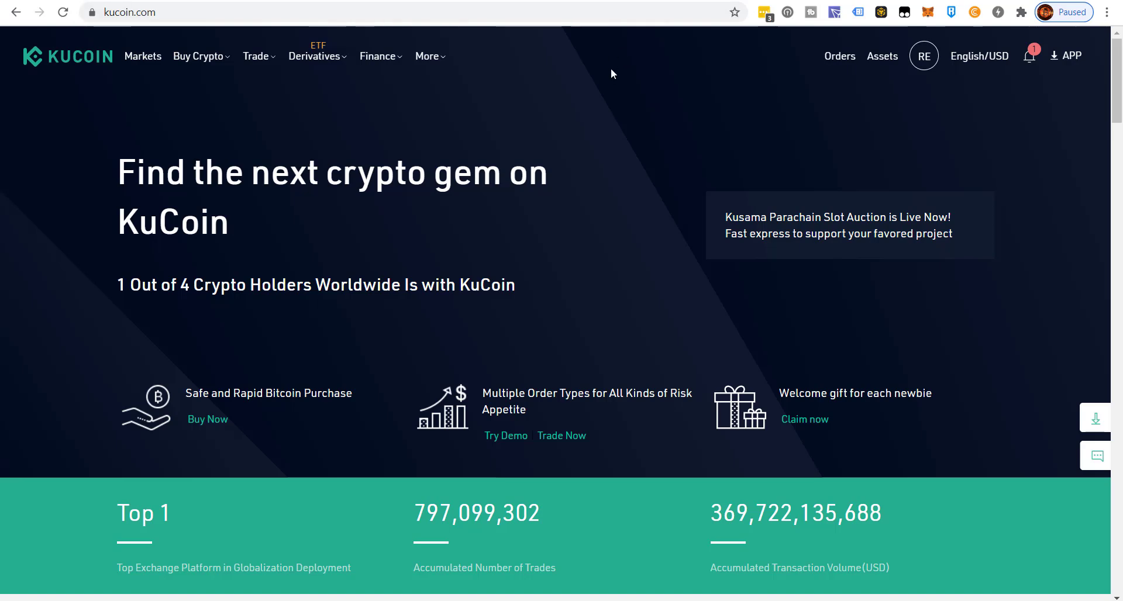
Follow the 'Setup a Kucoin Account' link in Linktree, then return to the KuCoin tab.
key("ctrl+Tab")
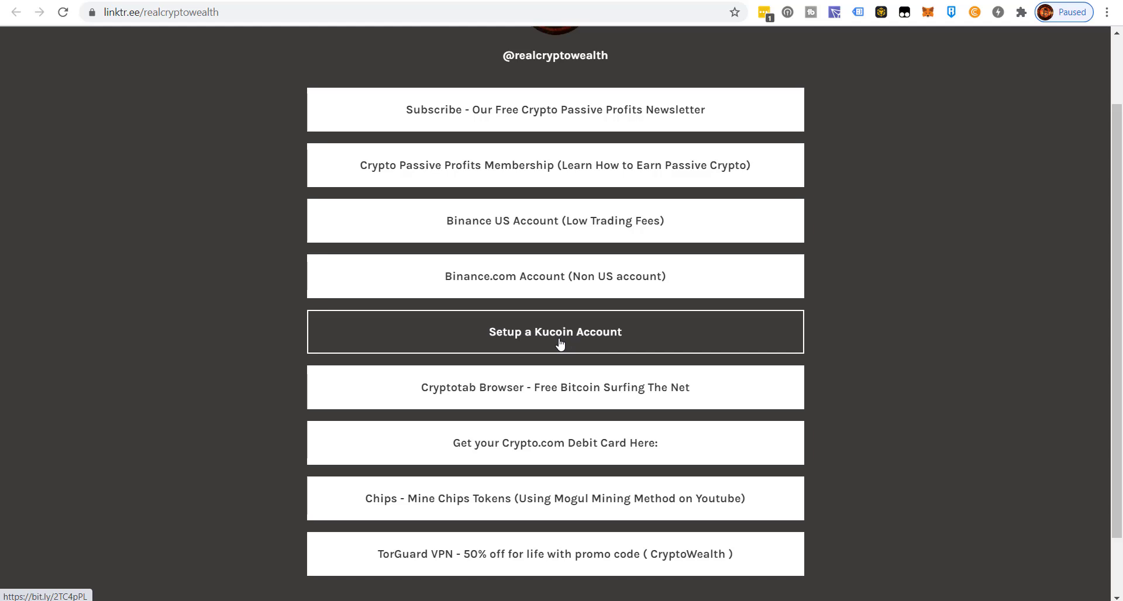
left_click(560, 344)
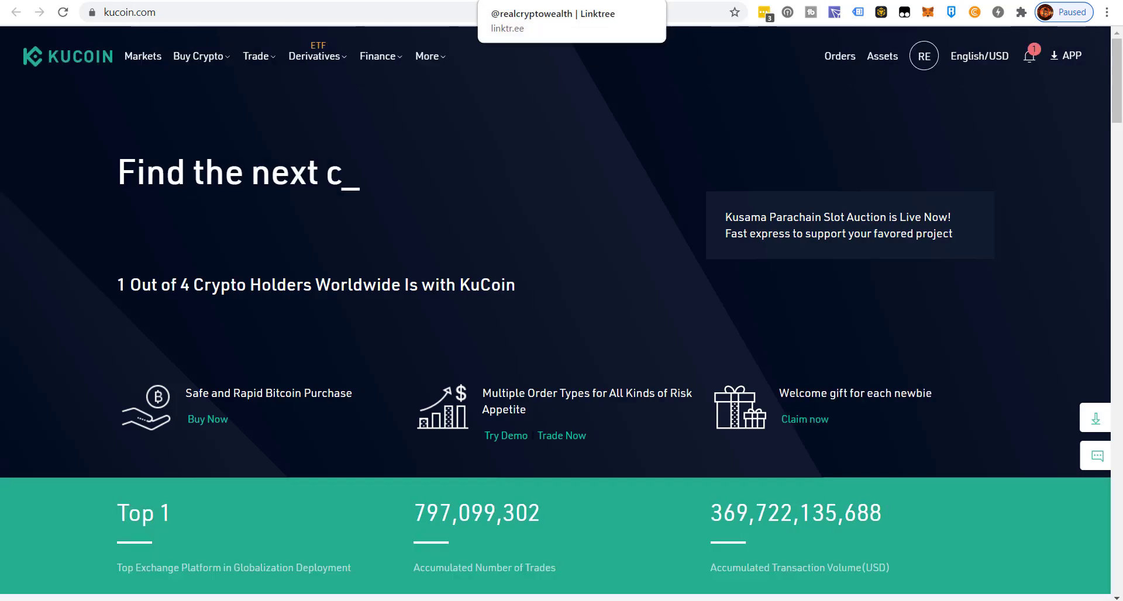
key("ctrl+Tab")
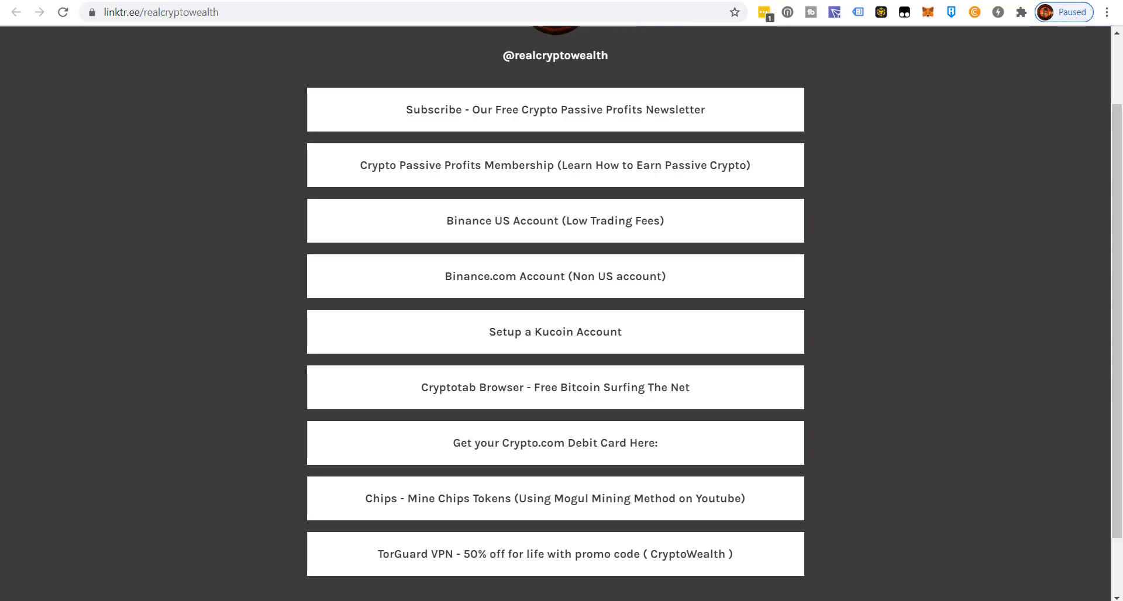
key("ctrl+shift+Tab")
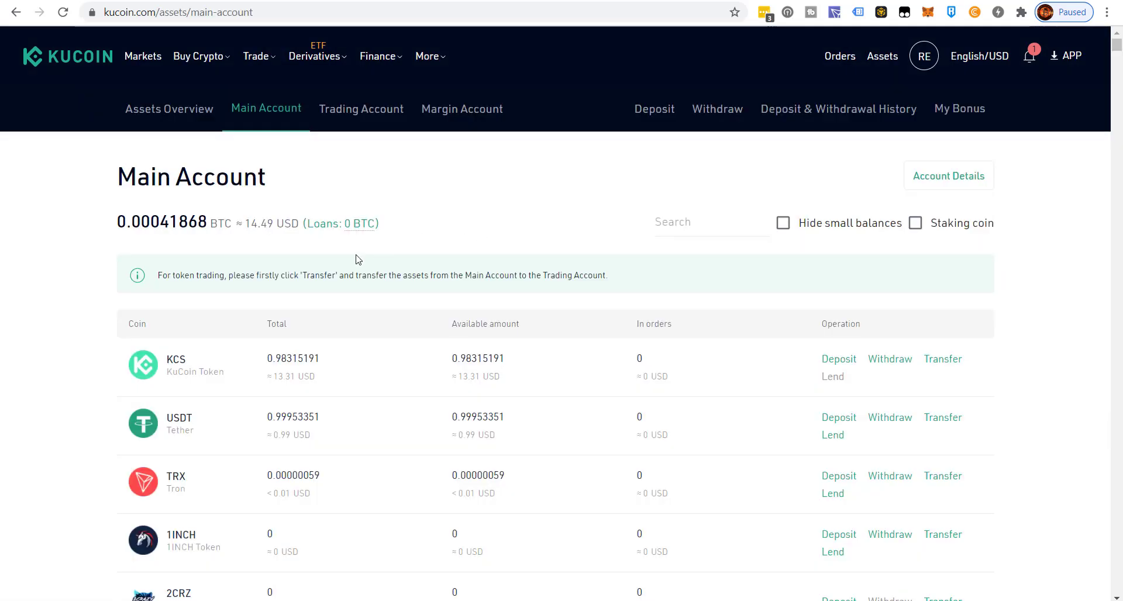
Change MetaMask's network to Matic Mainnet, showing 521.8222 MATIC, then close the wallet.
scroll(359, 258, "down", 1)
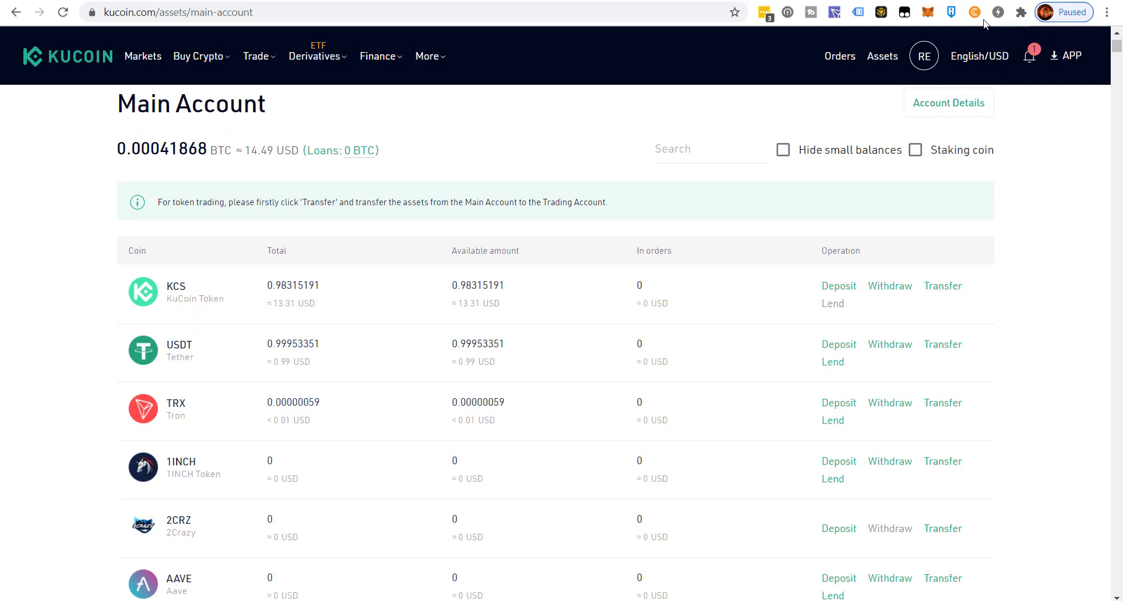
left_click(926, 12)
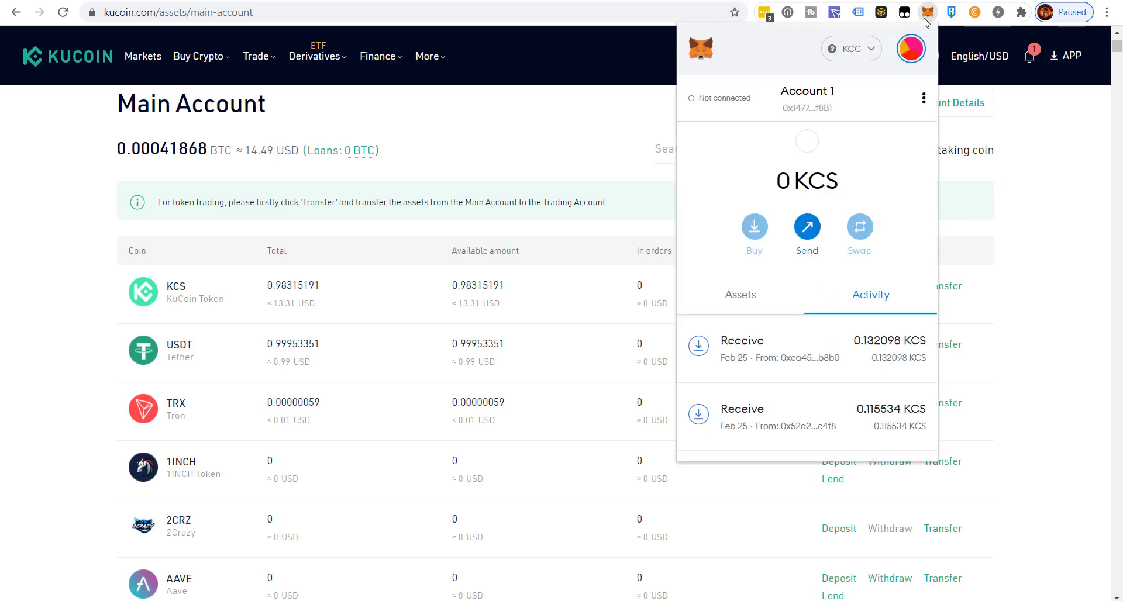
left_click(872, 56)
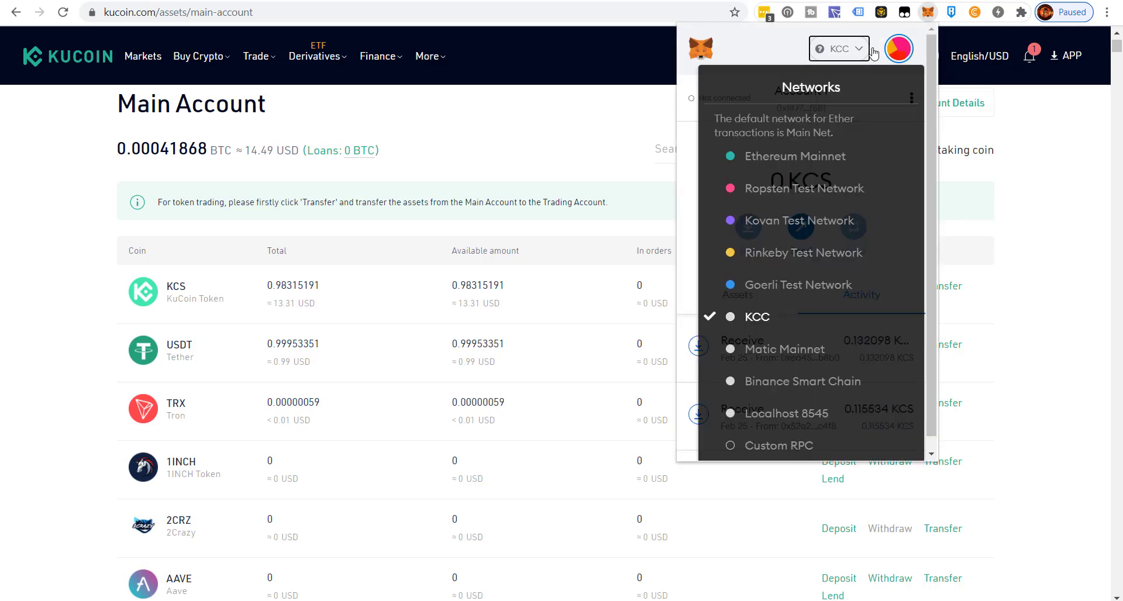
left_click(780, 351)
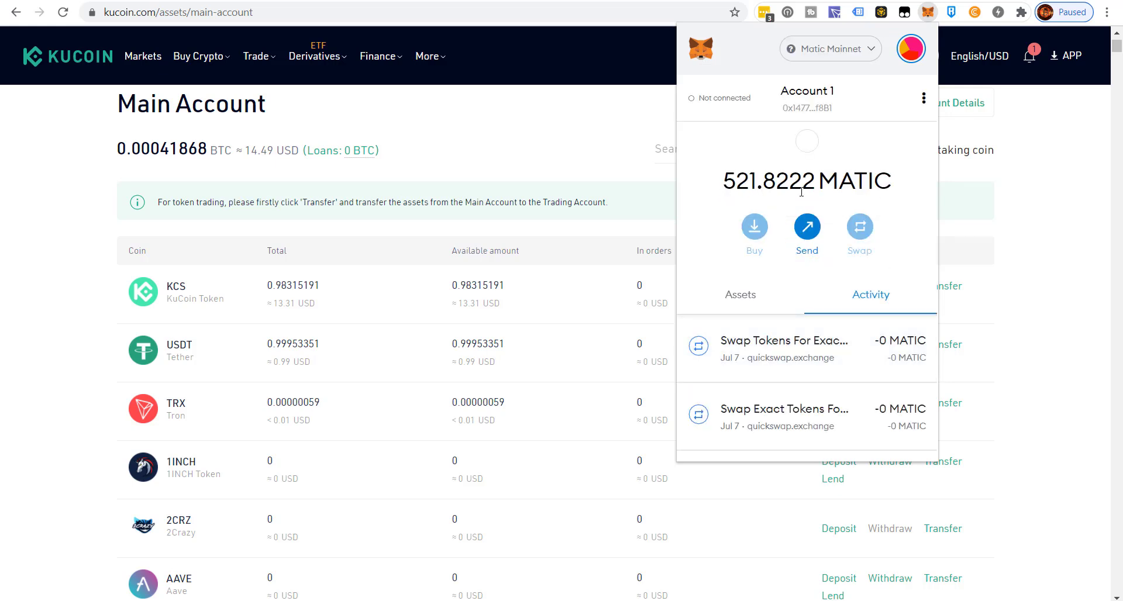
left_click(579, 143)
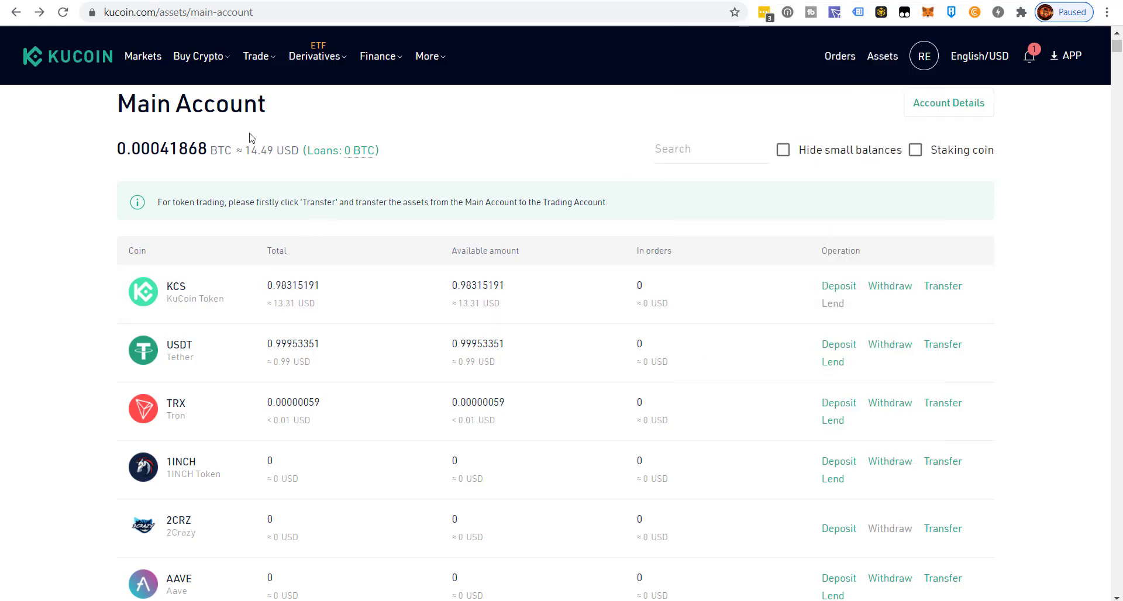
Search 'Matic' in Main Account and open its deposit page on the MATIC (Polygon) network.
left_click(670, 152)
type("Matic")
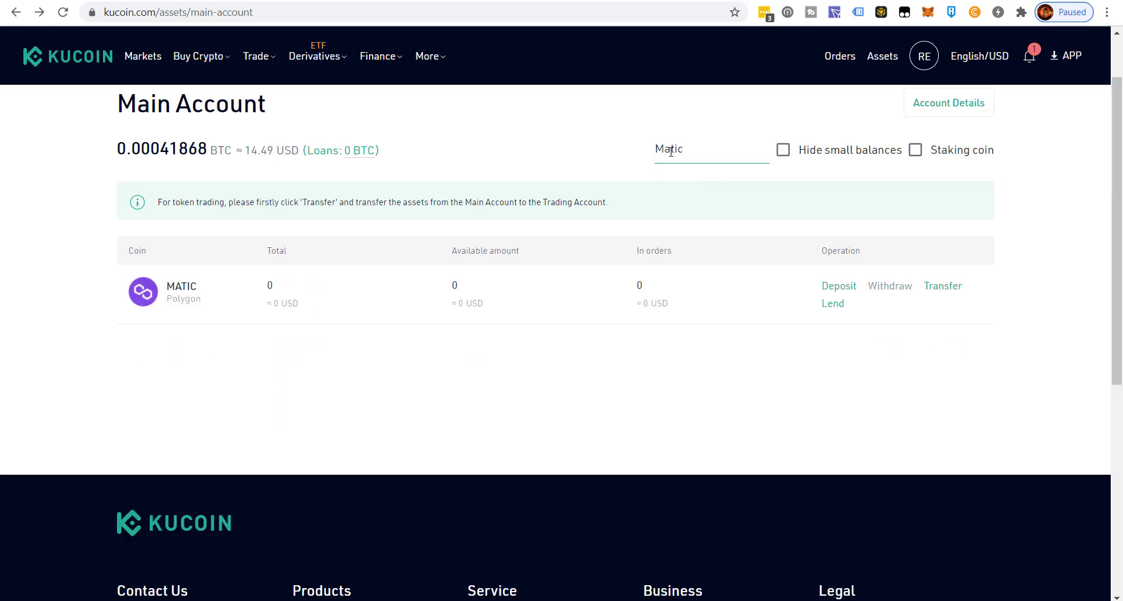
left_click(848, 290)
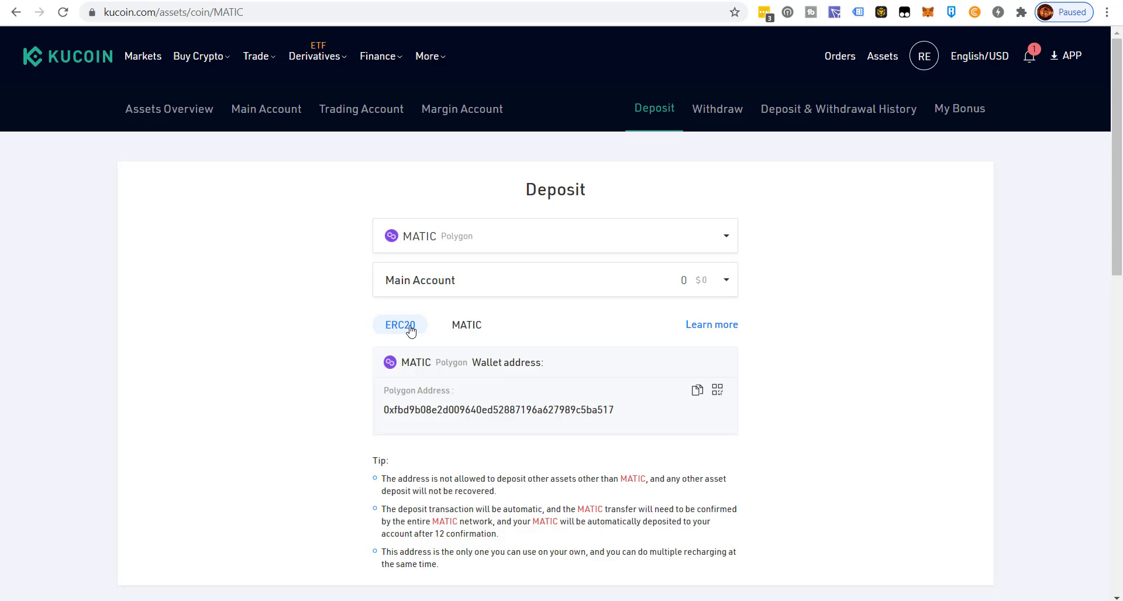
left_click(461, 331)
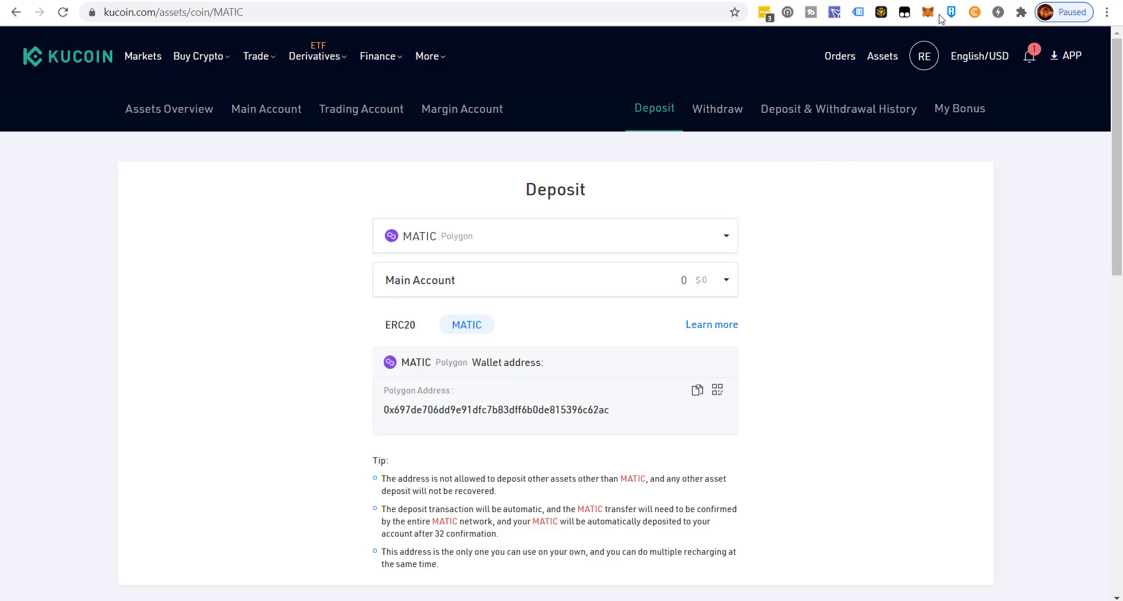
Keep Main Account as the deposit destination and copy the Polygon deposit address.
left_click(486, 279)
left_click(438, 319)
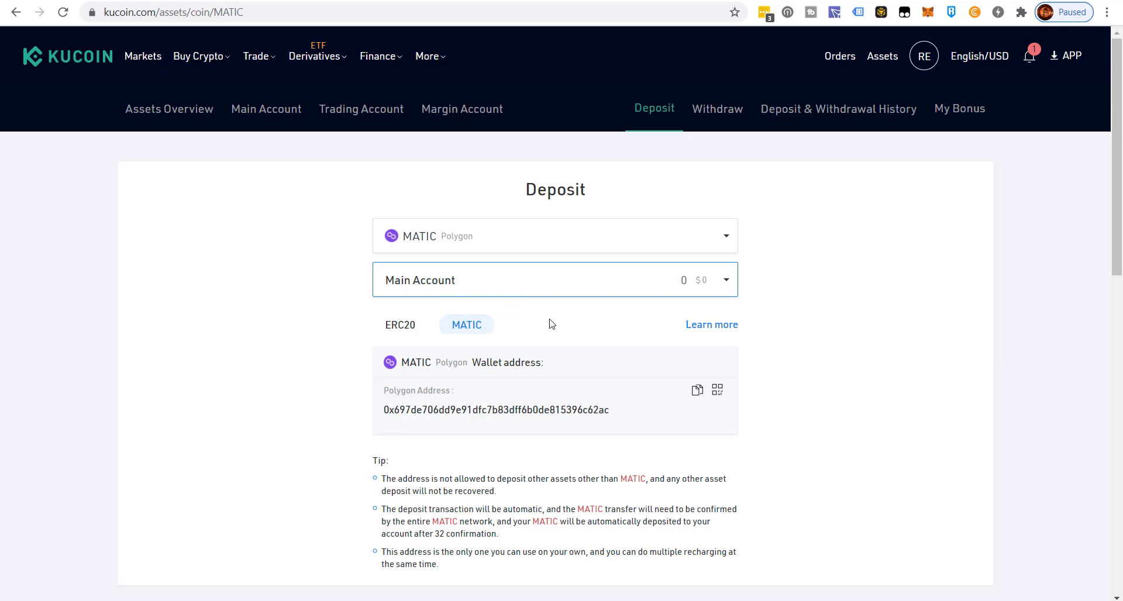
scroll(614, 321, "down", 1)
left_click(696, 322)
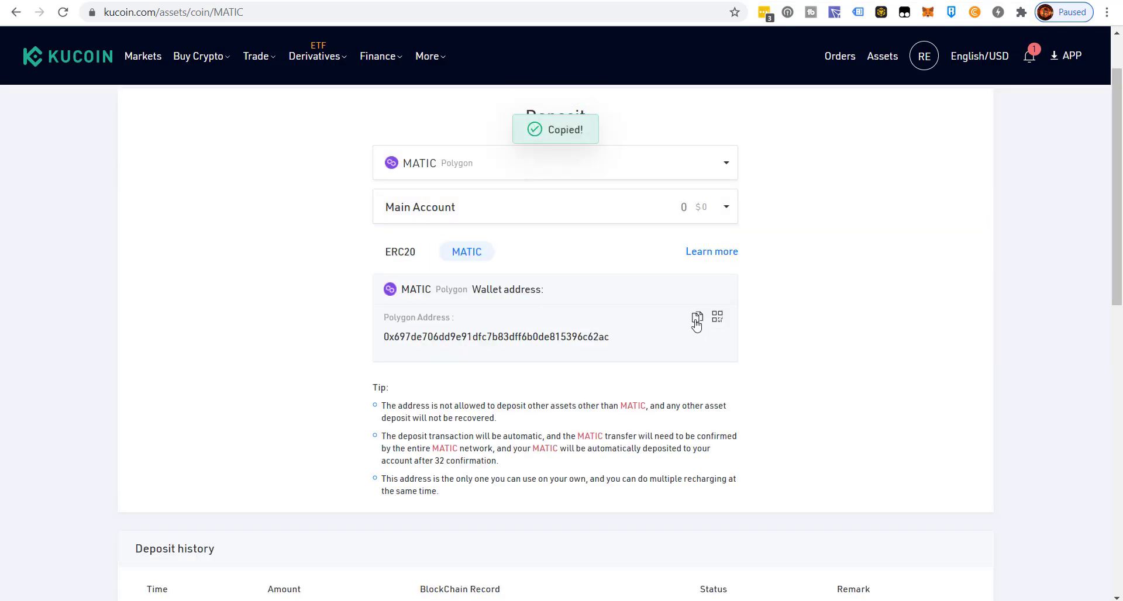
Prepare a MetaMask send of 520 MATIC to the pasted KuCoin deposit address.
left_click(928, 13)
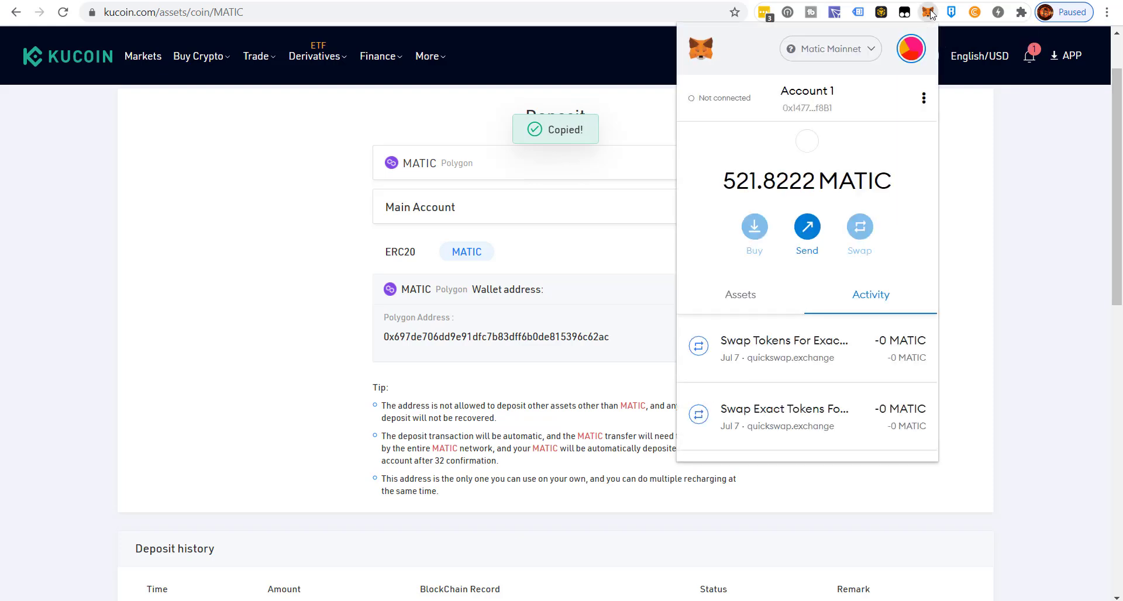
left_click(807, 246)
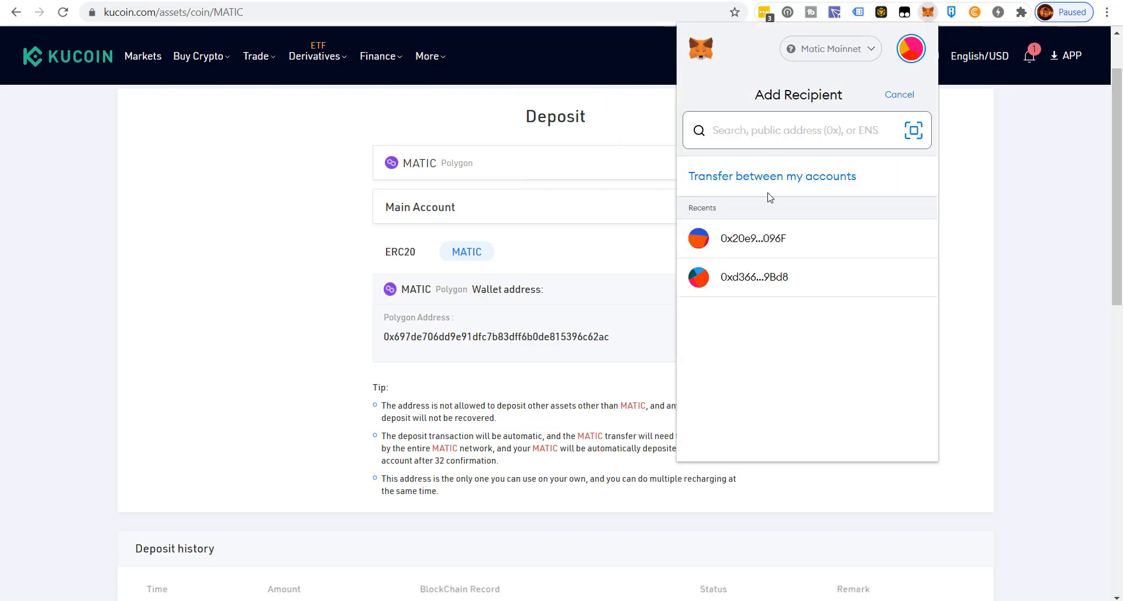
right_click(742, 127)
left_click(793, 238)
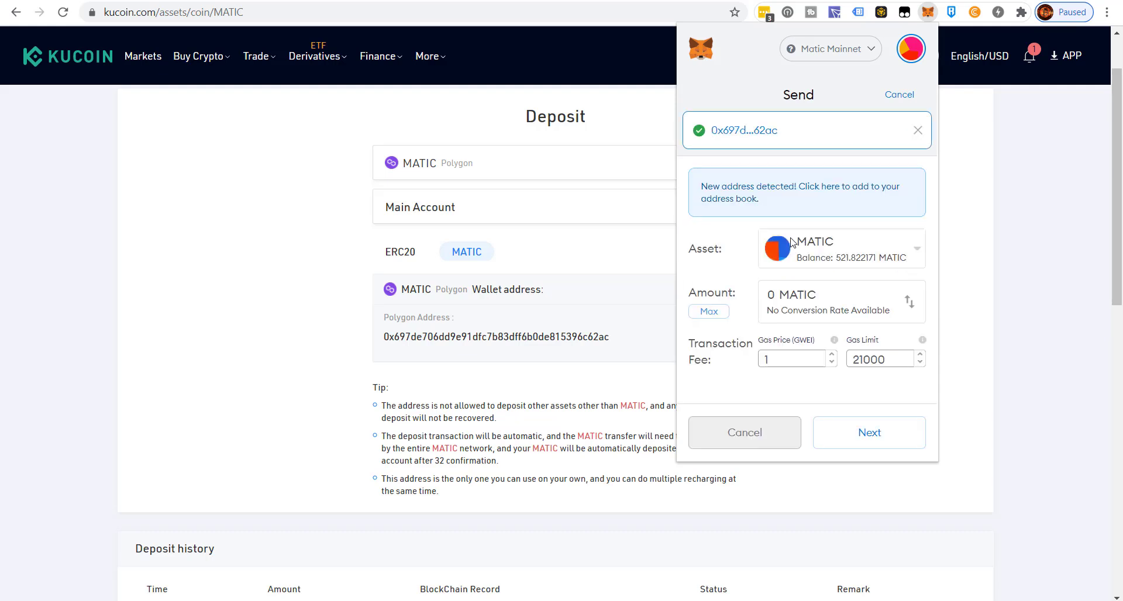
left_click(709, 311)
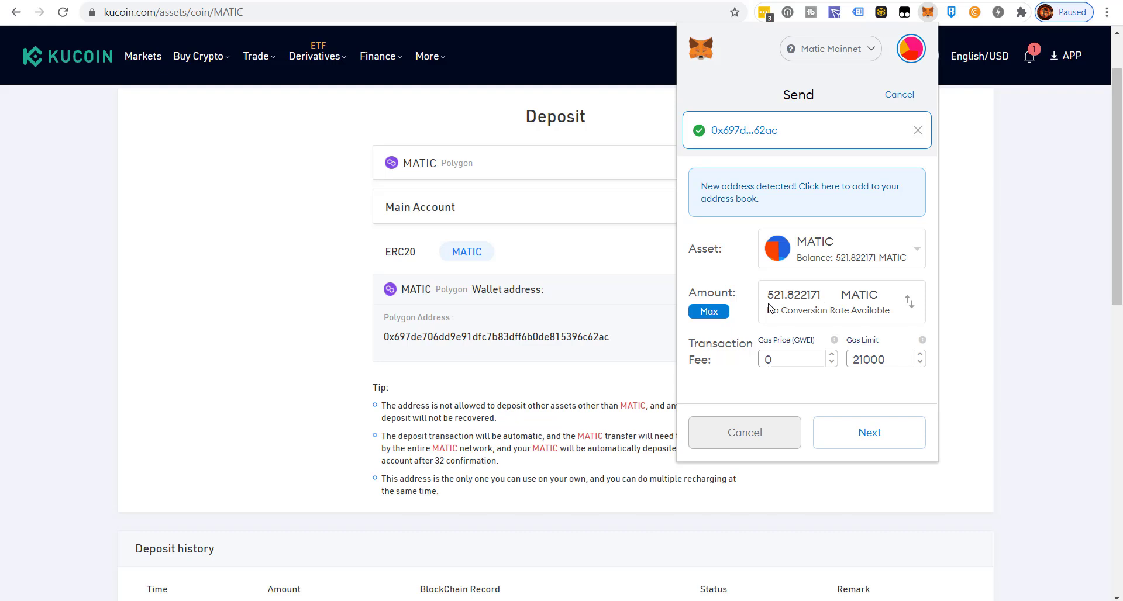
left_click_drag(825, 292, 763, 292)
type("520")
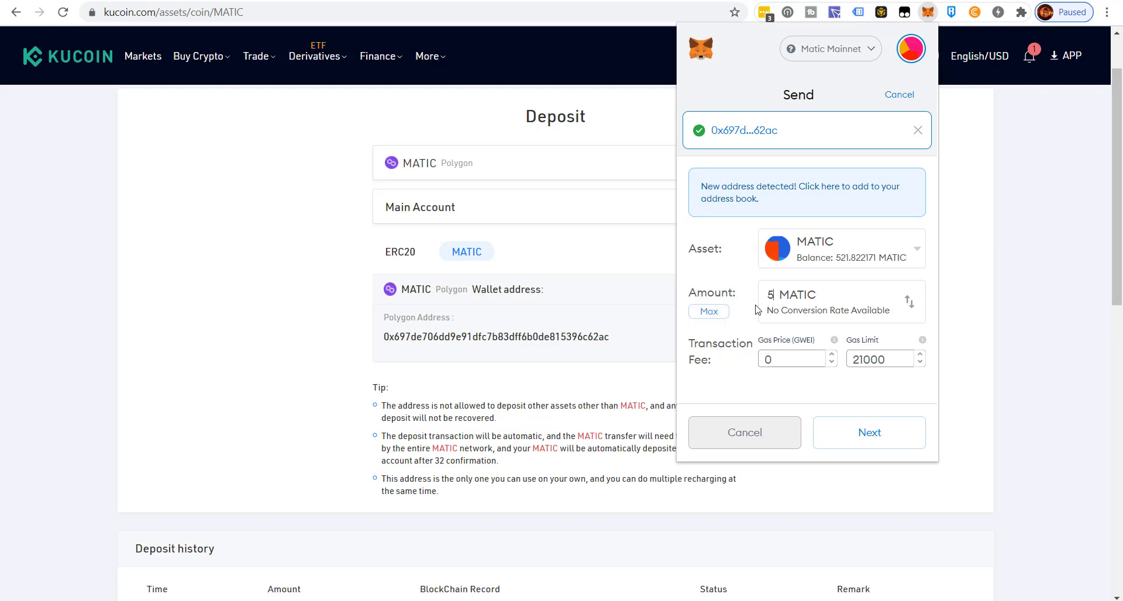
Raise the gas price to 3 and confirm the 520 MATIC transaction.
left_click(873, 441)
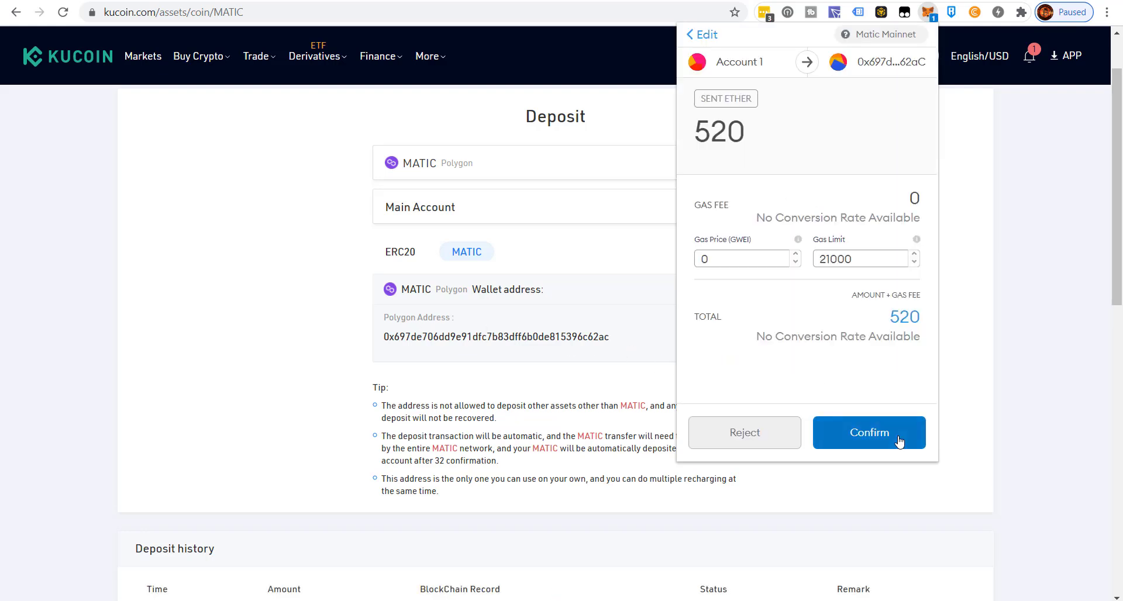
left_click(797, 254)
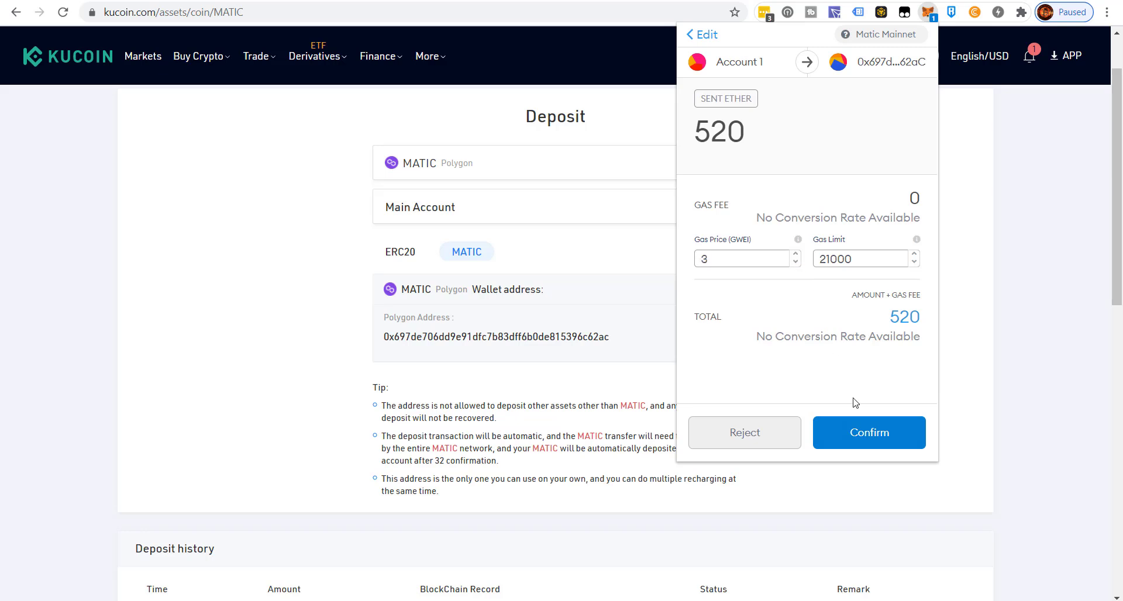
left_click(860, 436)
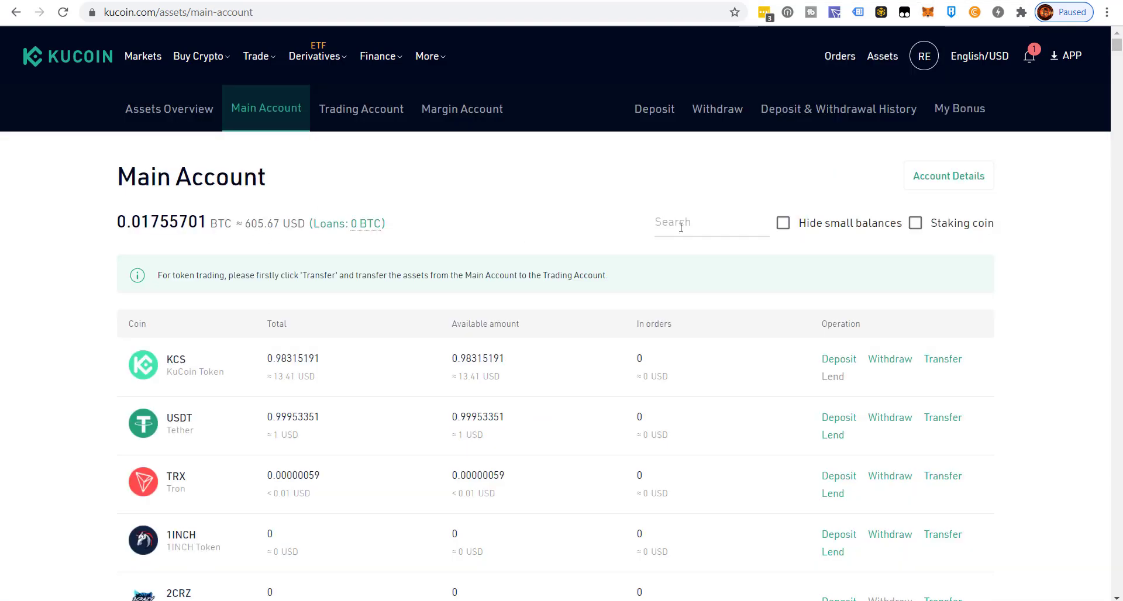
Search 'Mati' in Main Account, confirm the 520 MATIC deposit is Completed in history, and return.
left_click(678, 223)
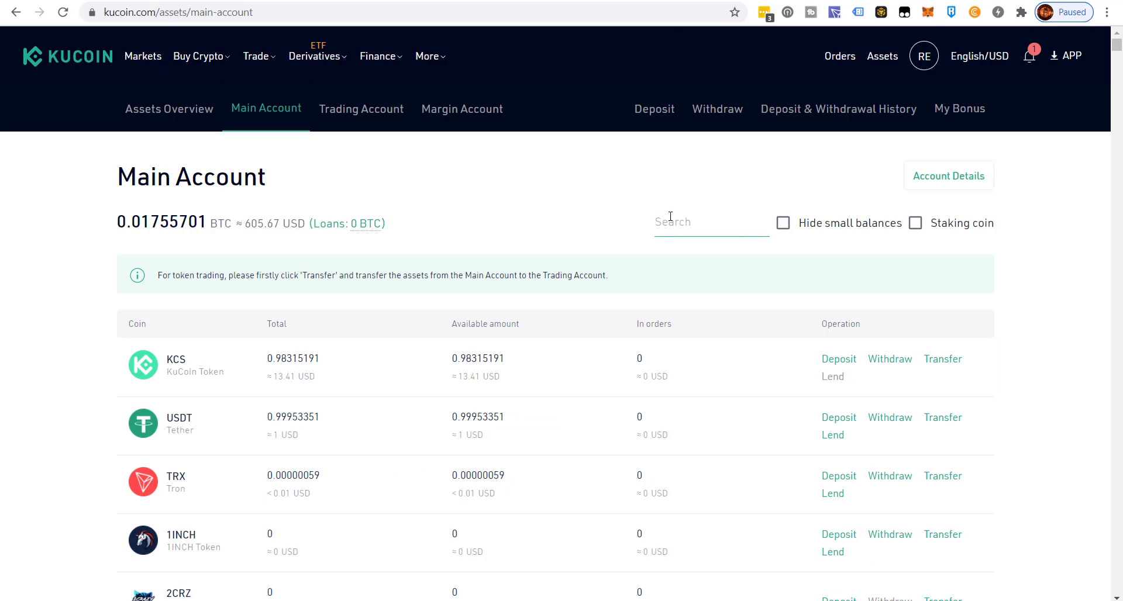
type("Mati")
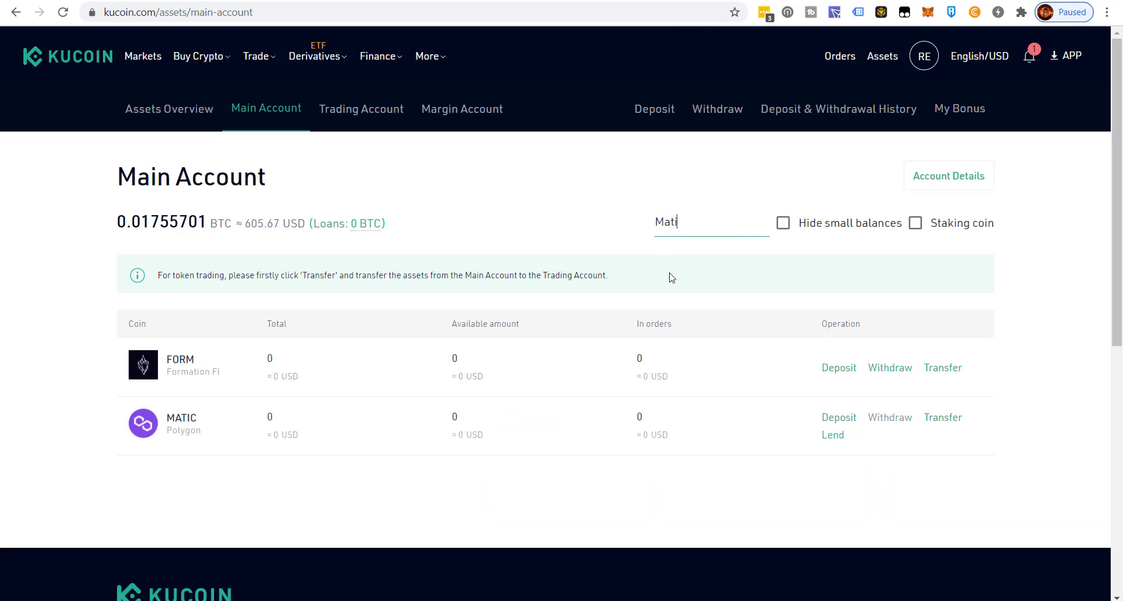
left_click(817, 114)
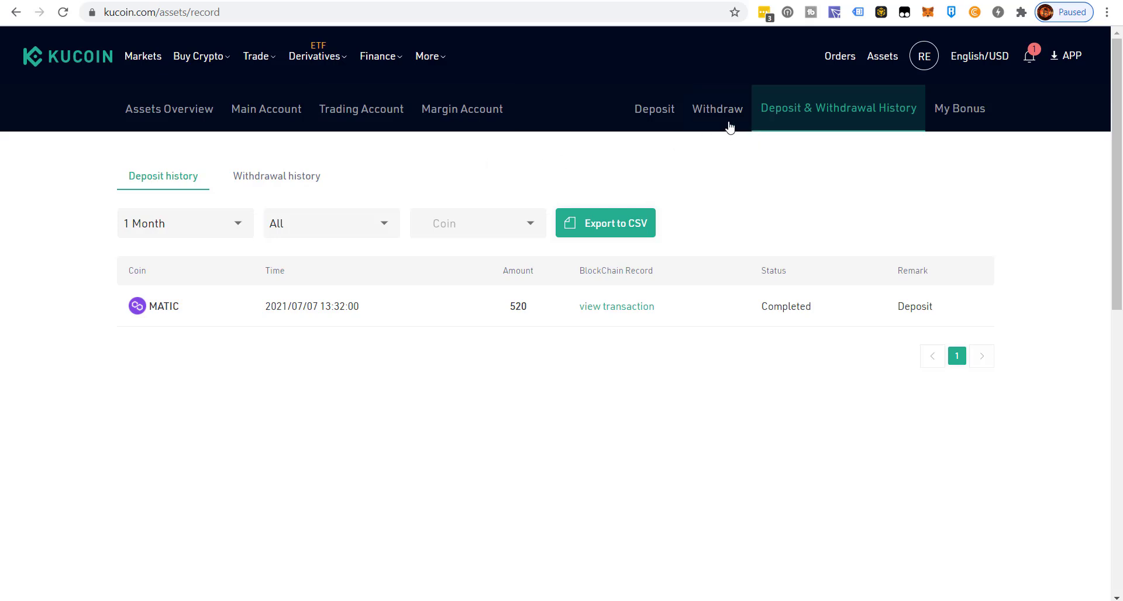
left_click(287, 115)
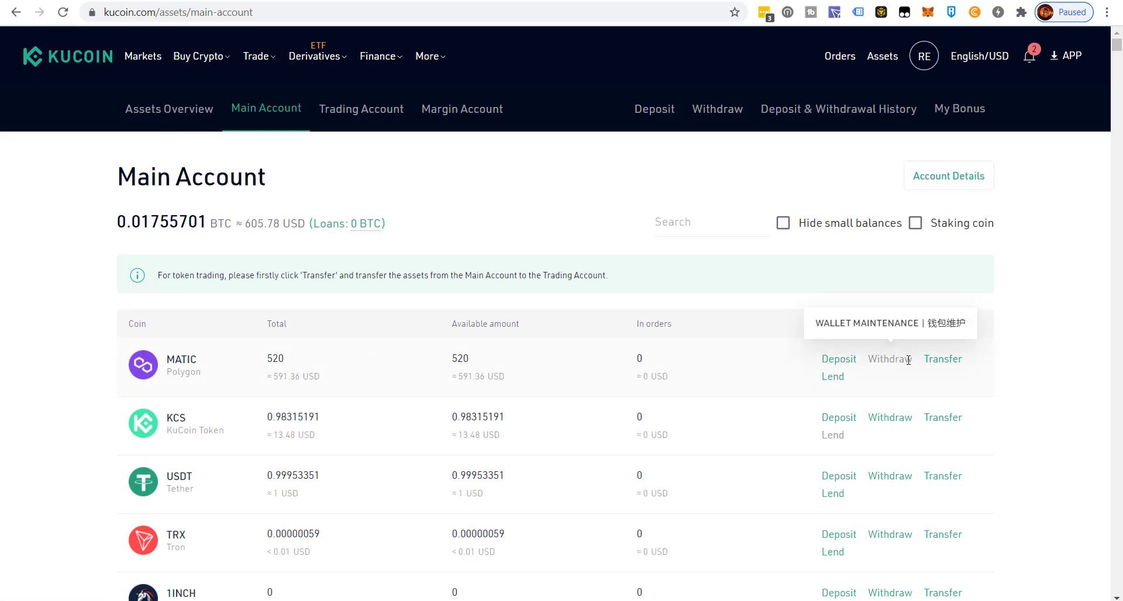
Transfer the full 520 MATIC available from Main Account to the Trading Account and view it.
left_click(942, 361)
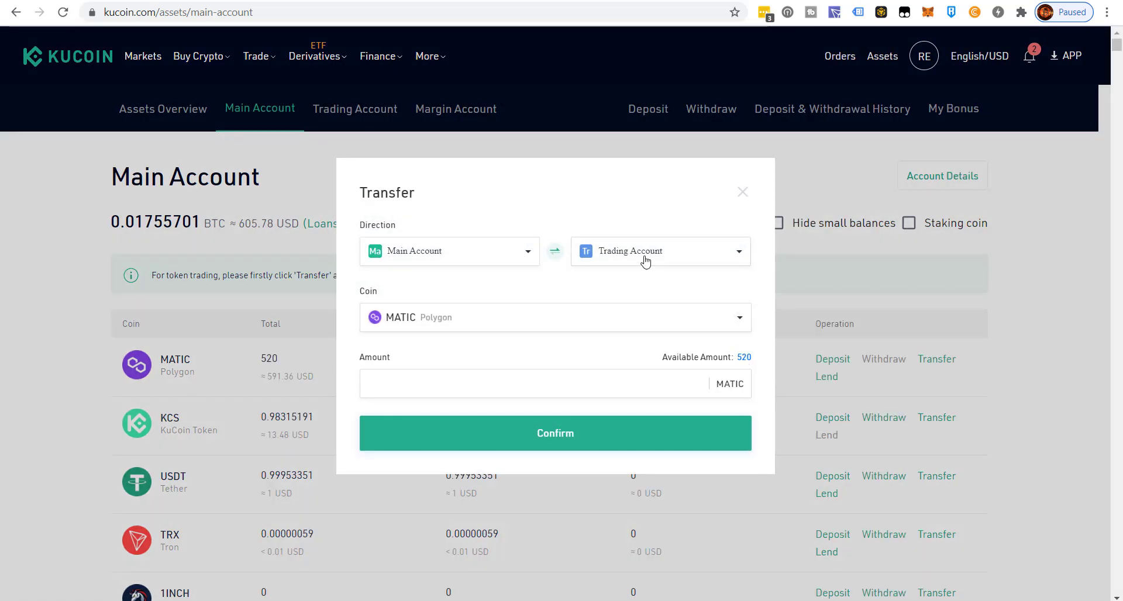
left_click(742, 357)
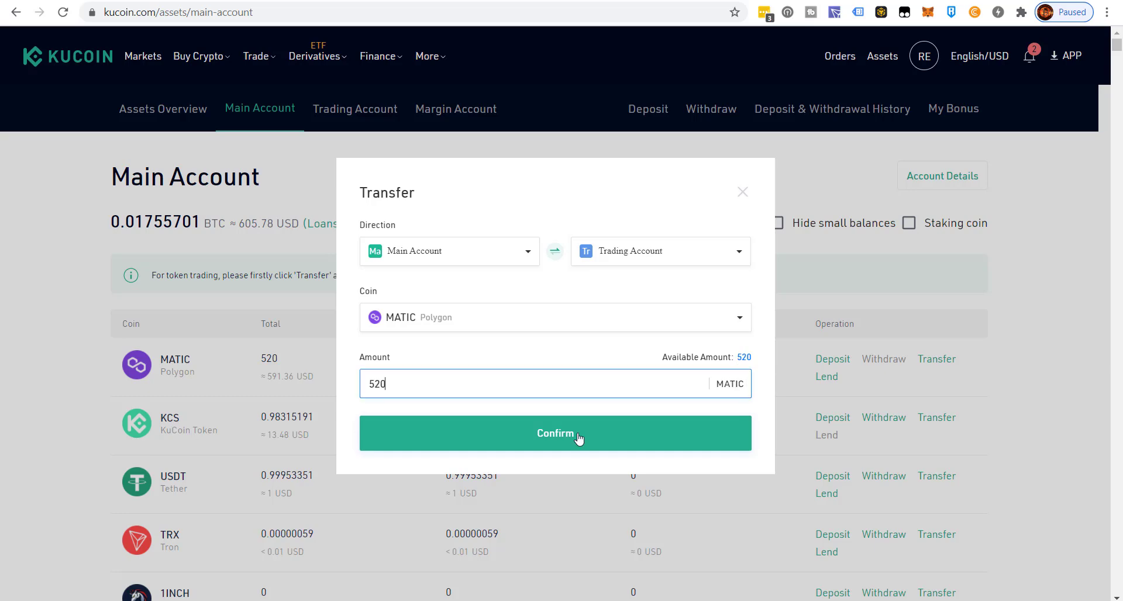
left_click(577, 437)
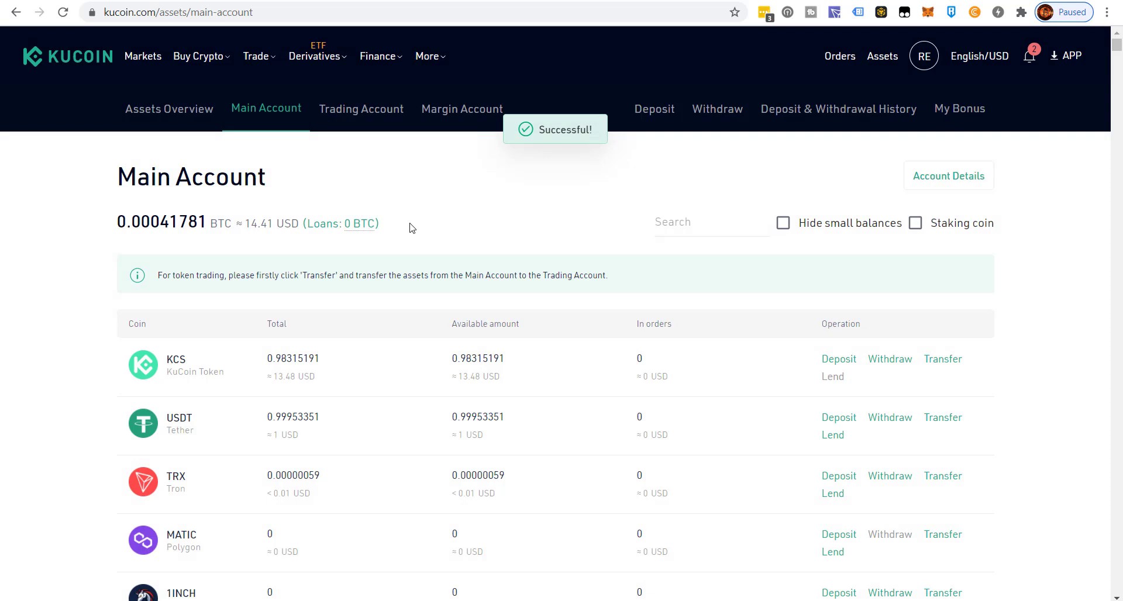
left_click(371, 115)
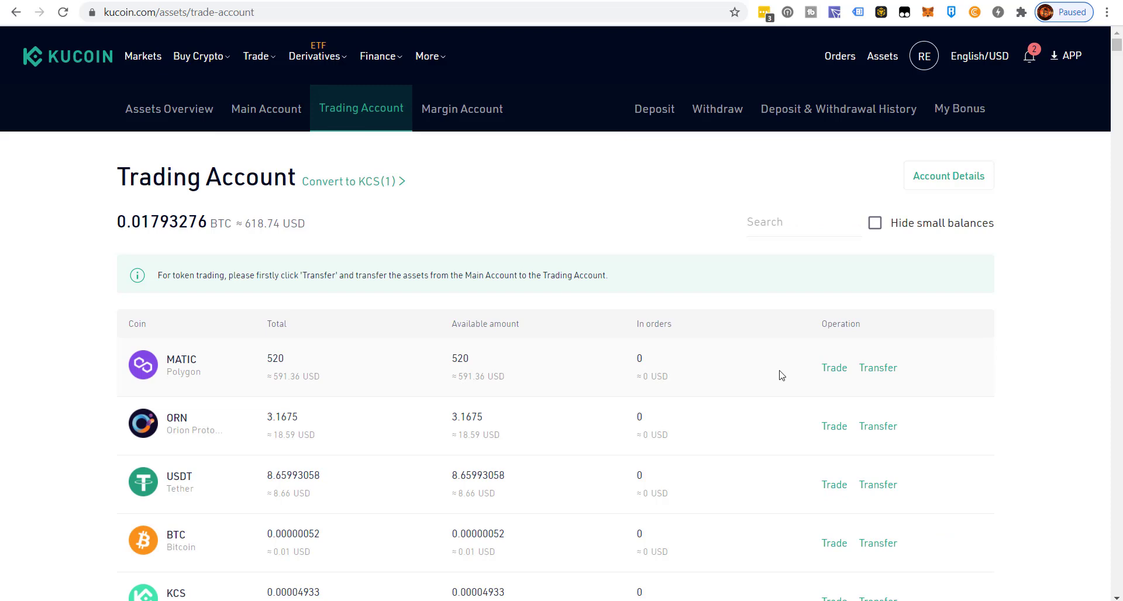
On MATIC/USDT, market-sell 100% (520 MATIC), leaving 598.17012787 USDT in trading.
mouse_move(837, 373)
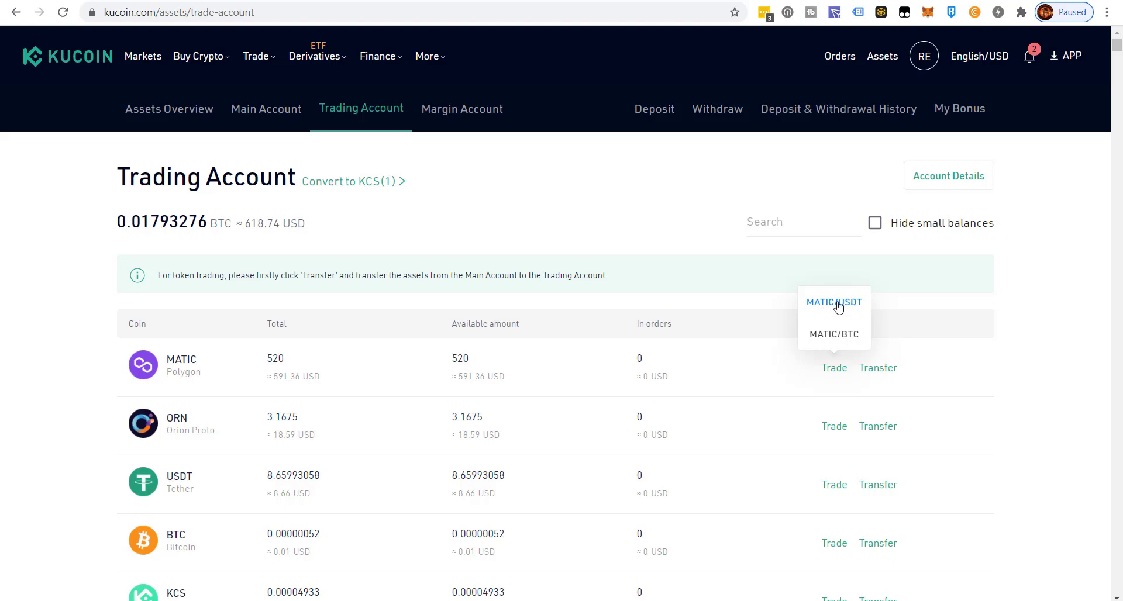
left_click(838, 304)
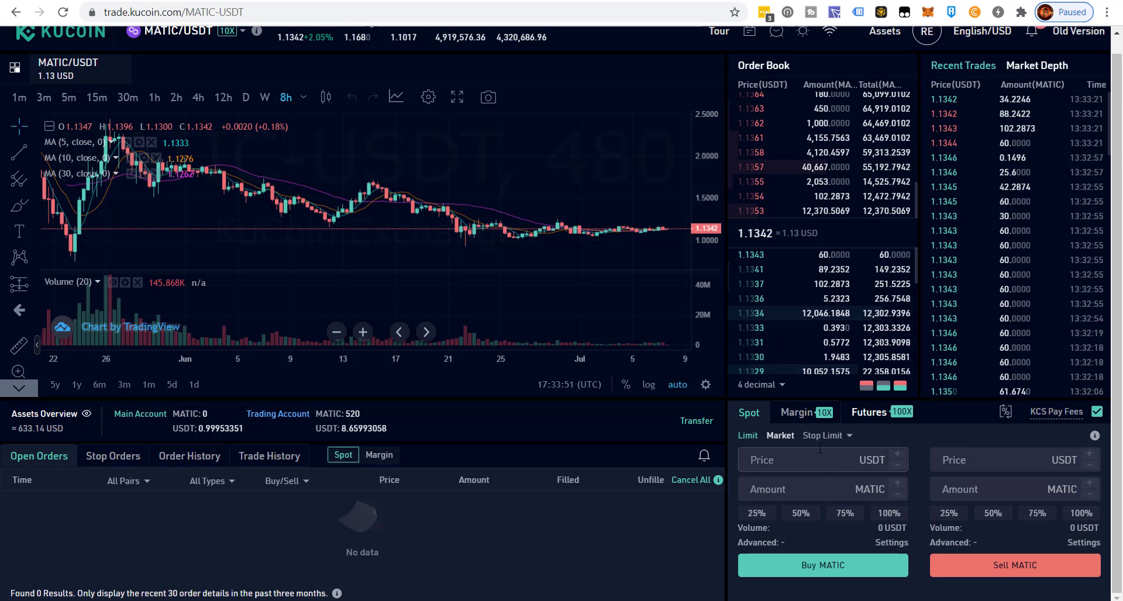
left_click(783, 440)
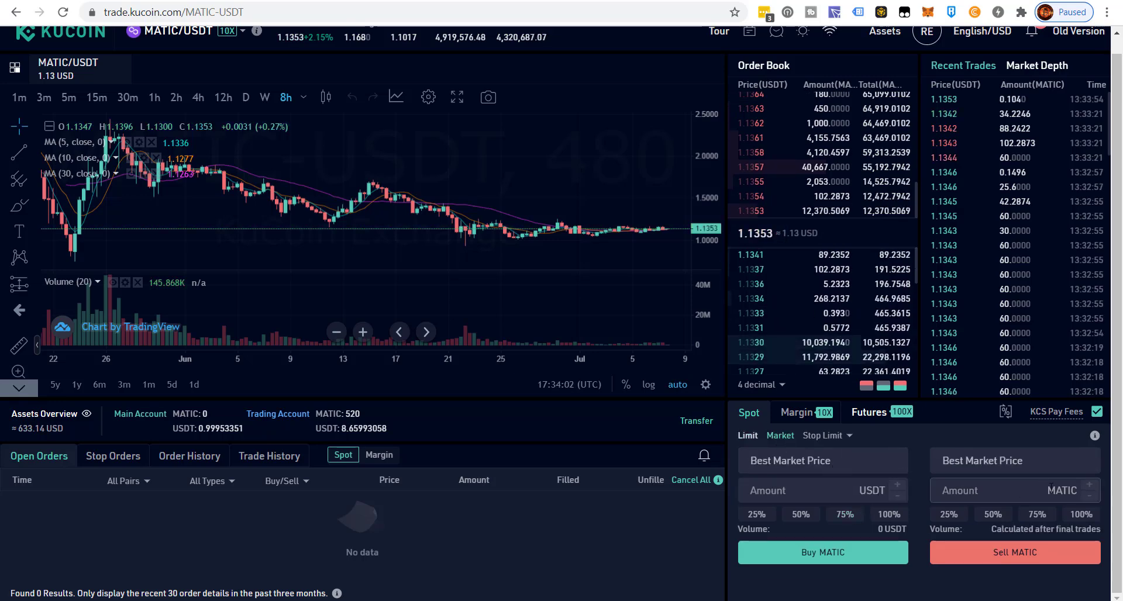
left_click(1082, 517)
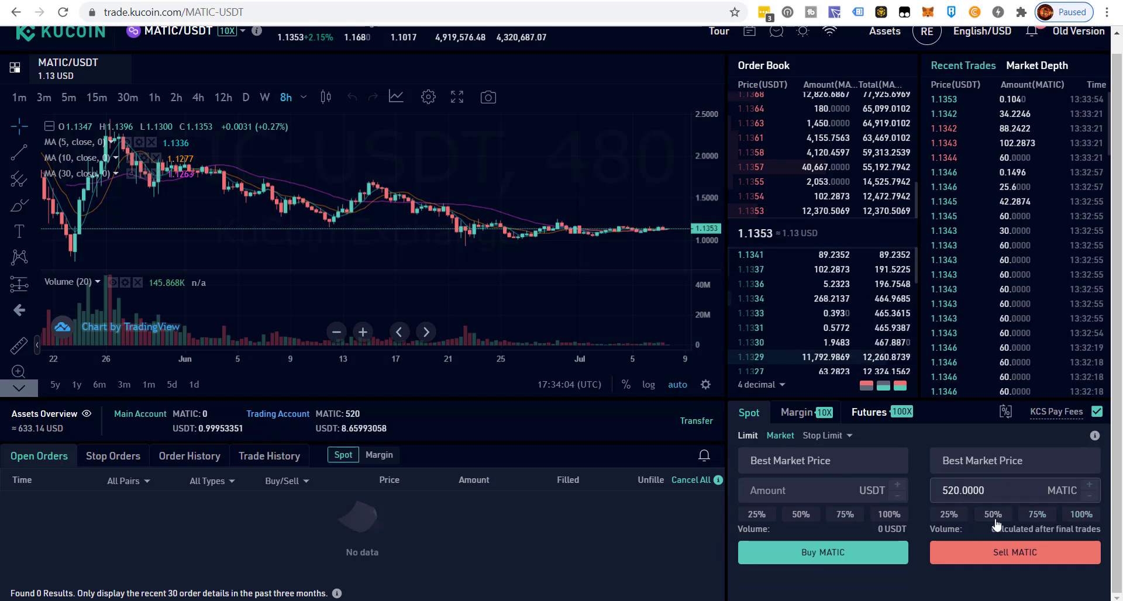
left_click(1000, 555)
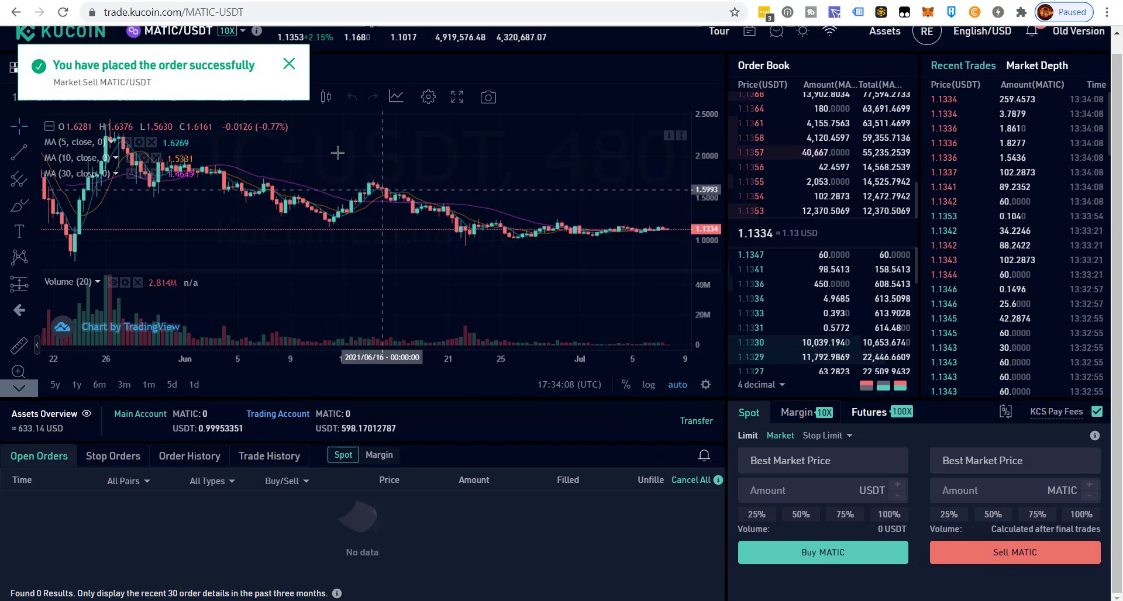
left_click(290, 67)
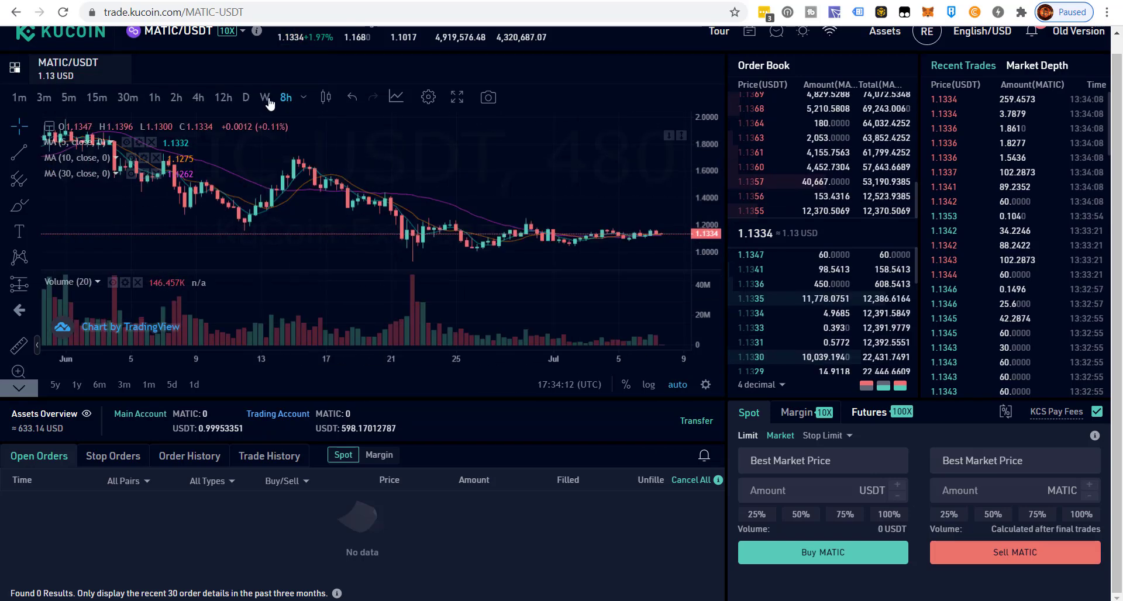
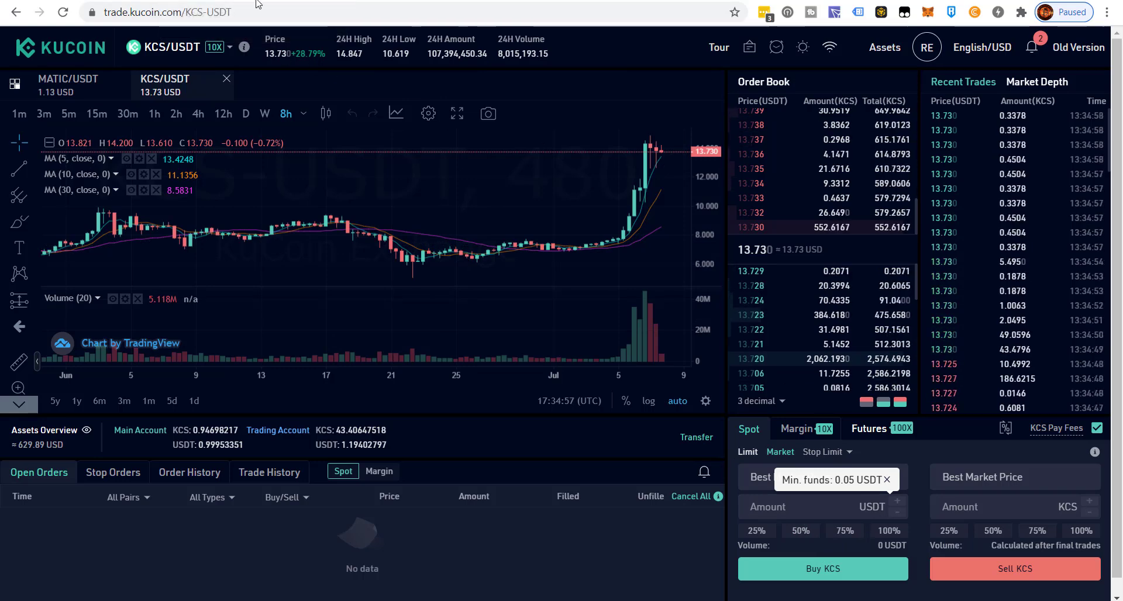
Go from the KuCoin homepage to the Assets Overview page showing all account balances.
left_click(80, 50)
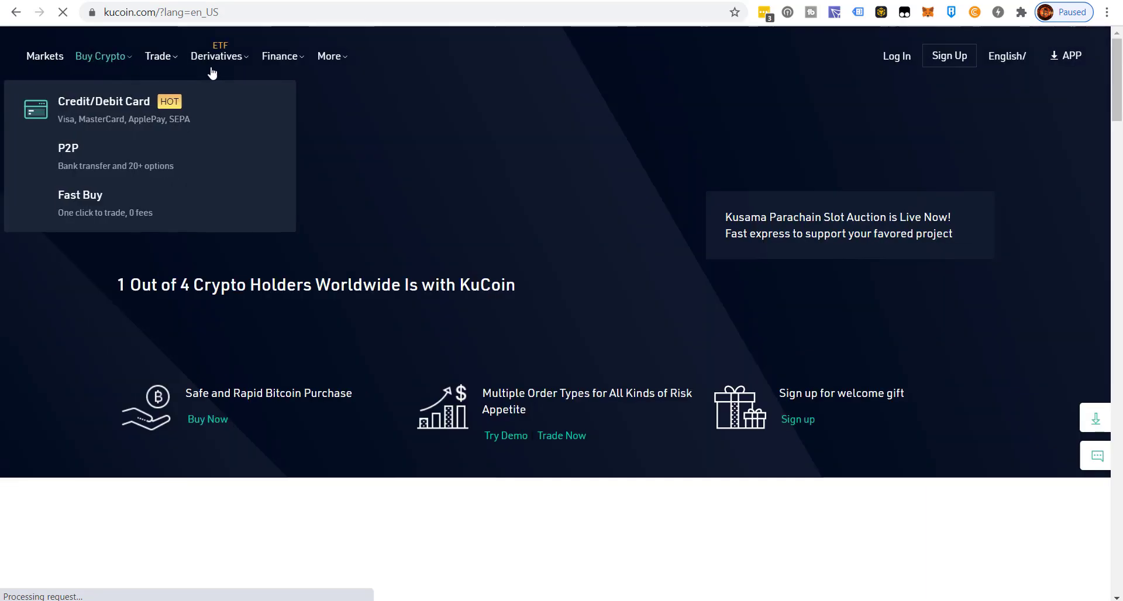
mouse_move(887, 66)
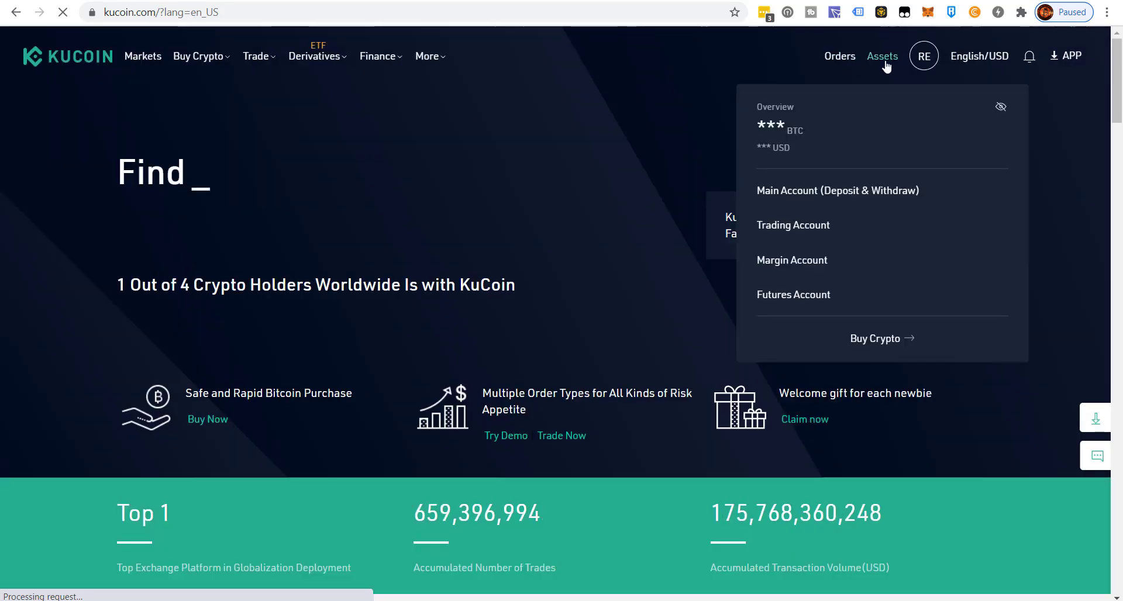
left_click(810, 193)
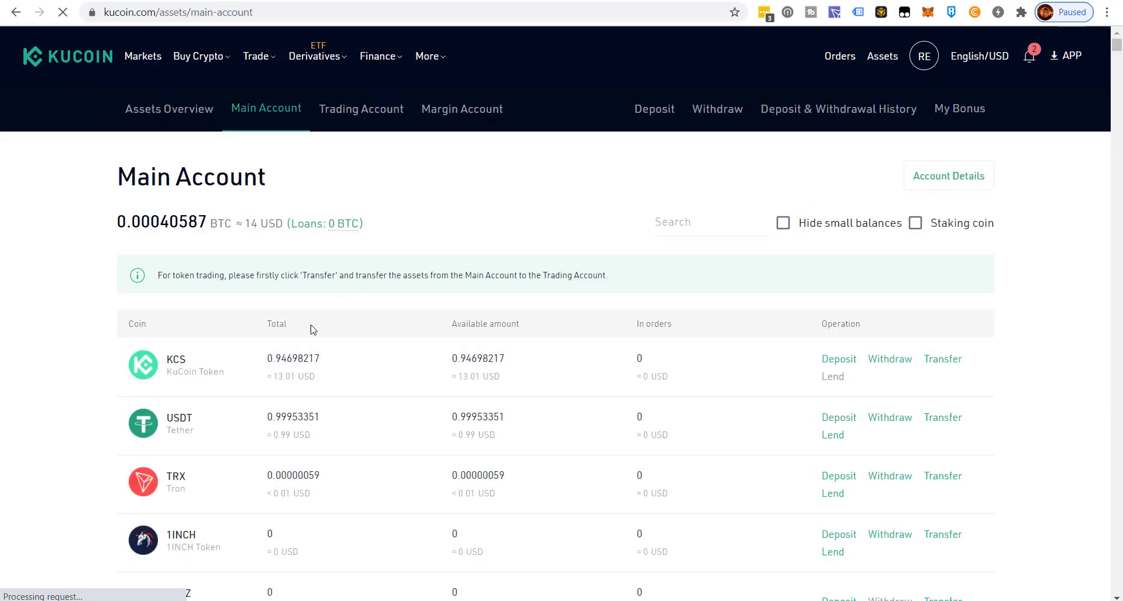
left_click(194, 114)
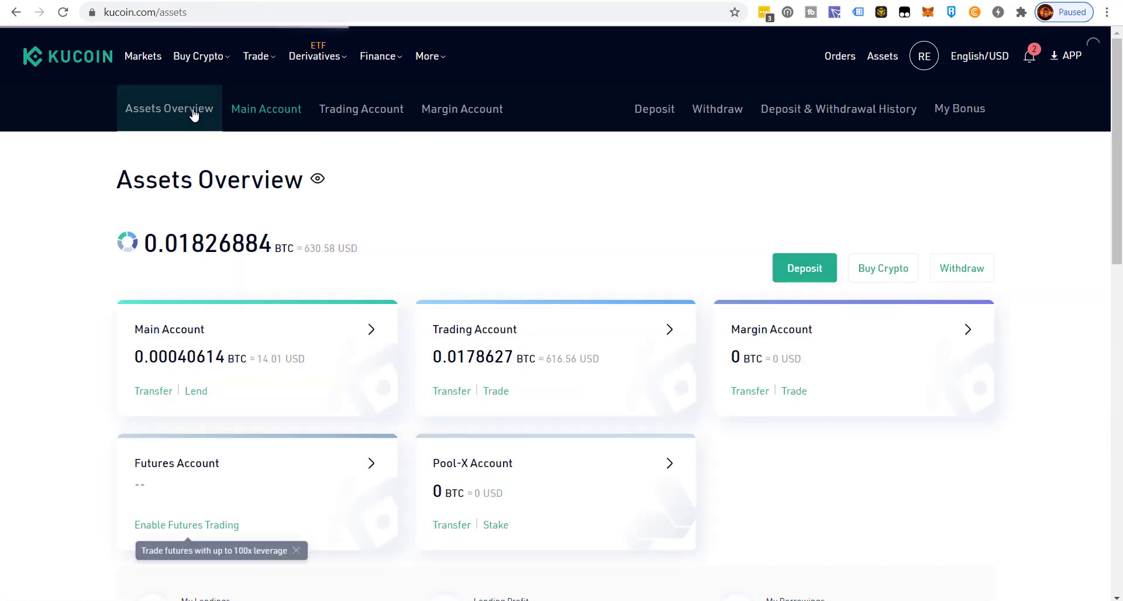
scroll(107, 280, "down", 3)
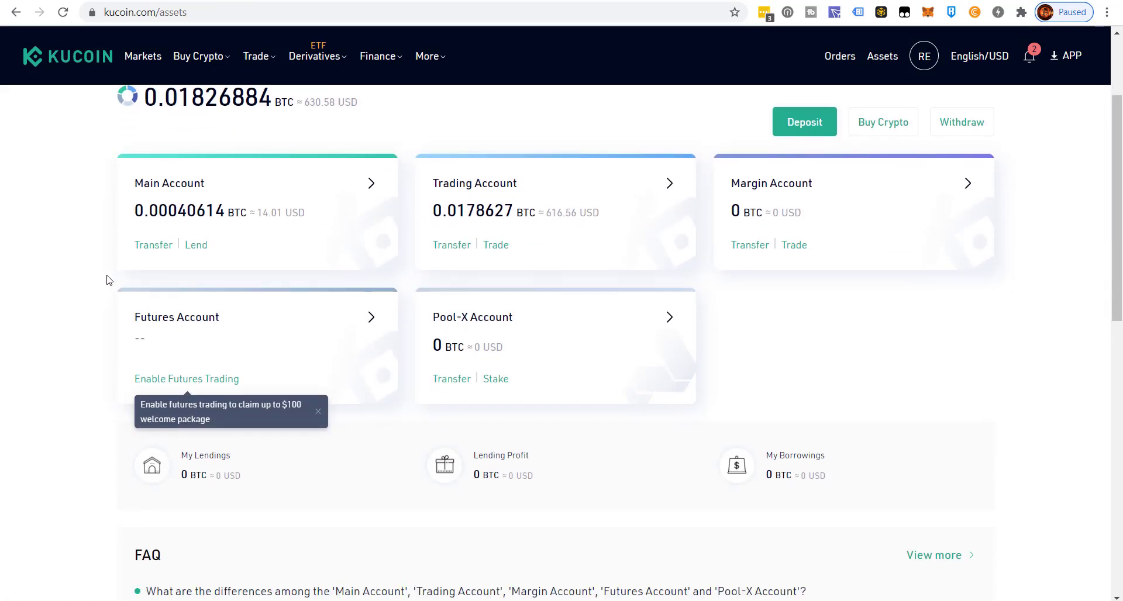
scroll(107, 280, "up", 1)
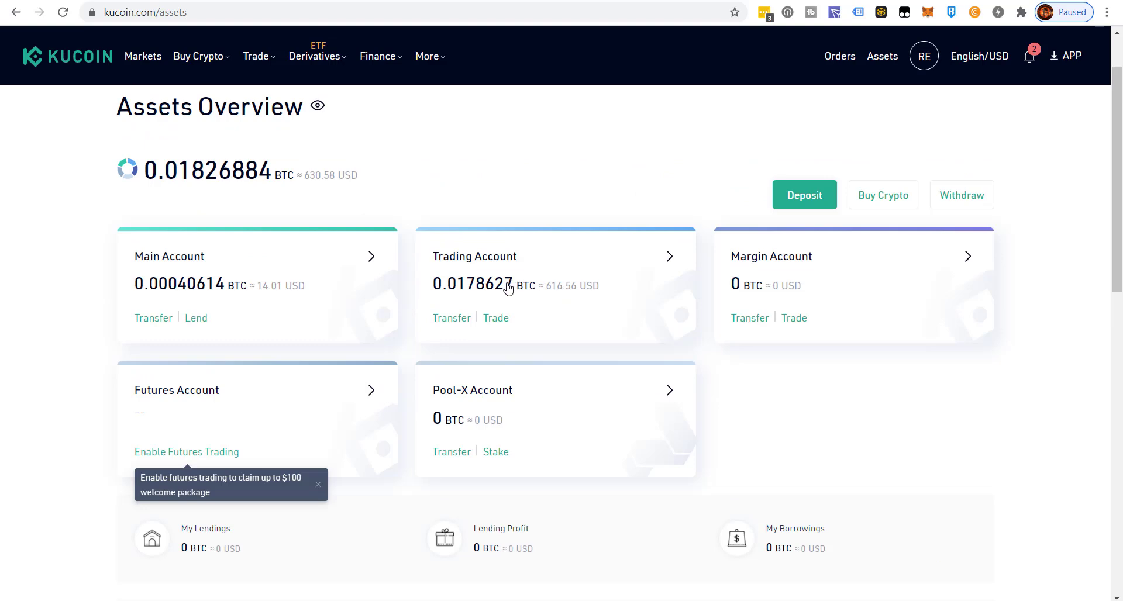
Transfer the entire 43.40647518 KCS balance from the Trading Account to the Main Account.
left_click(465, 325)
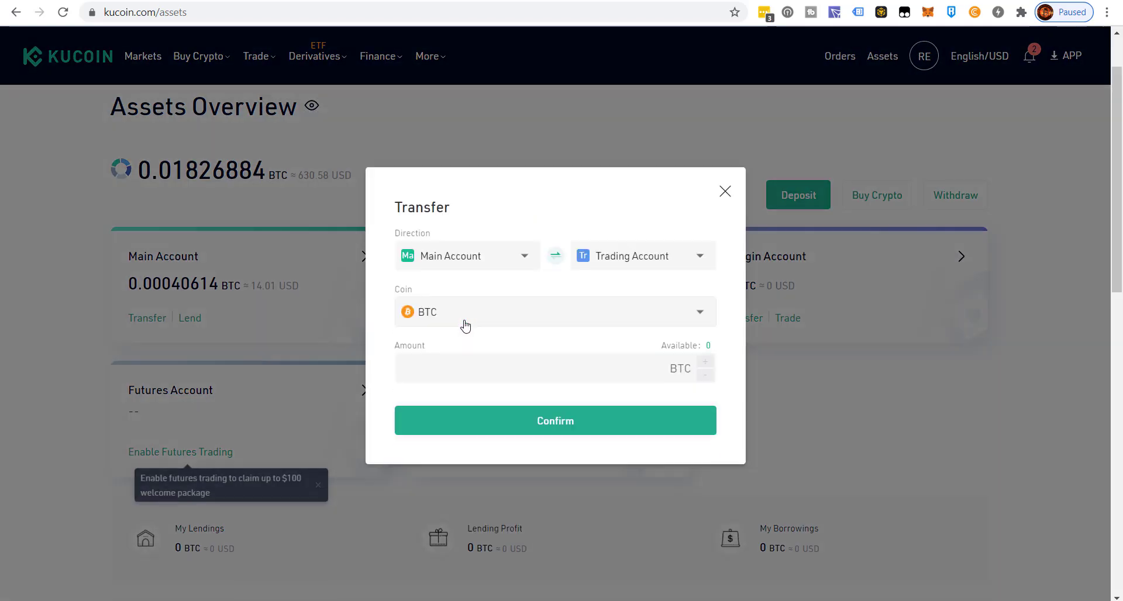
left_click(522, 262)
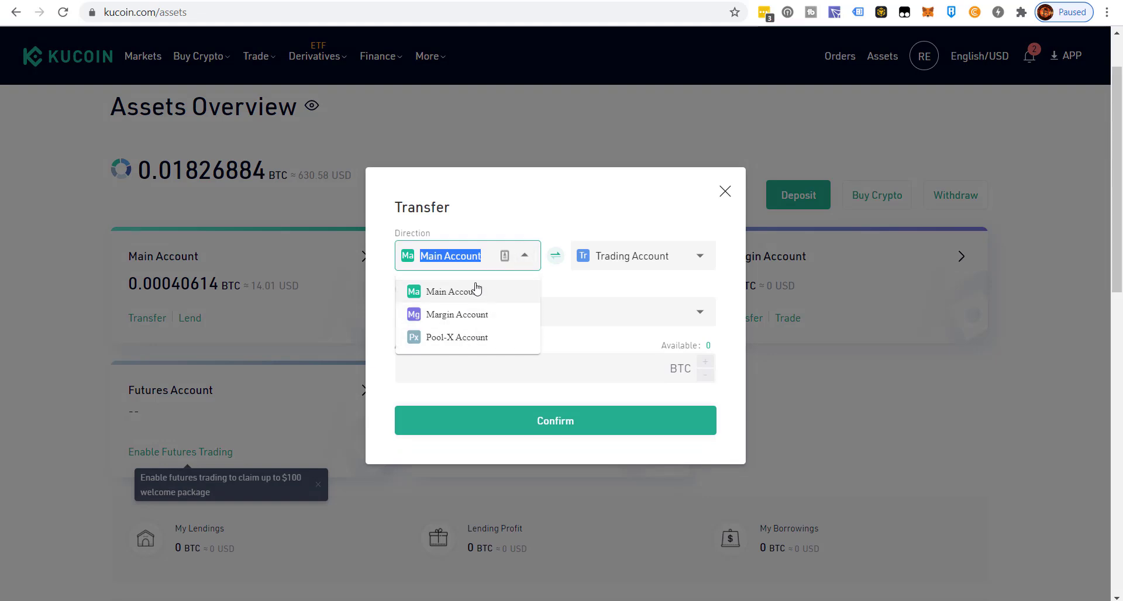
left_click(552, 258)
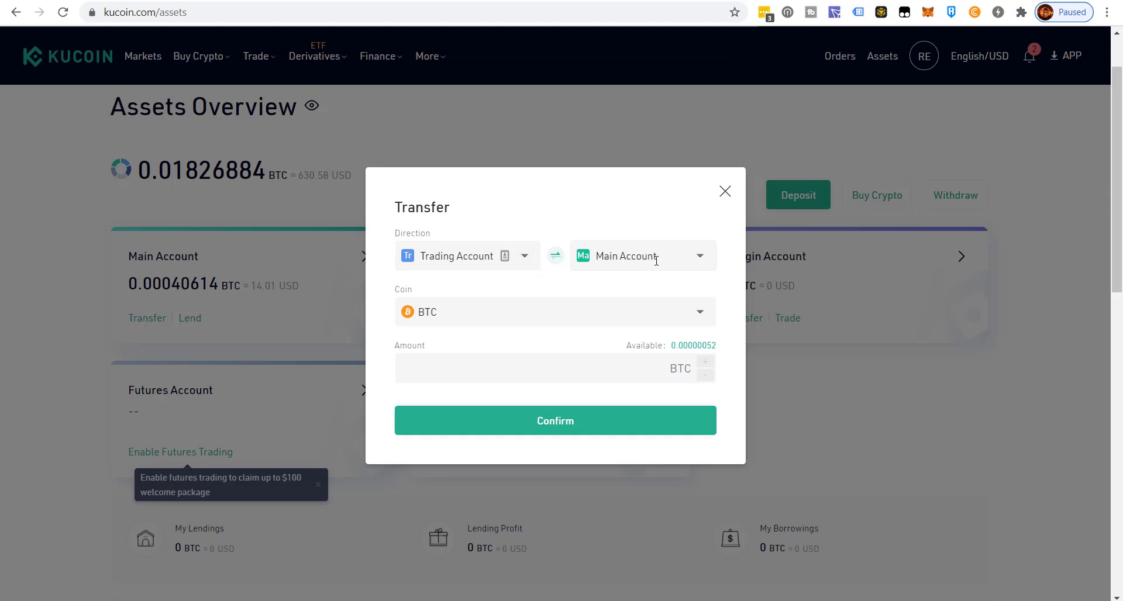
left_click(683, 321)
left_click(441, 355)
left_click(511, 363)
type("43.40647518")
left_click(619, 421)
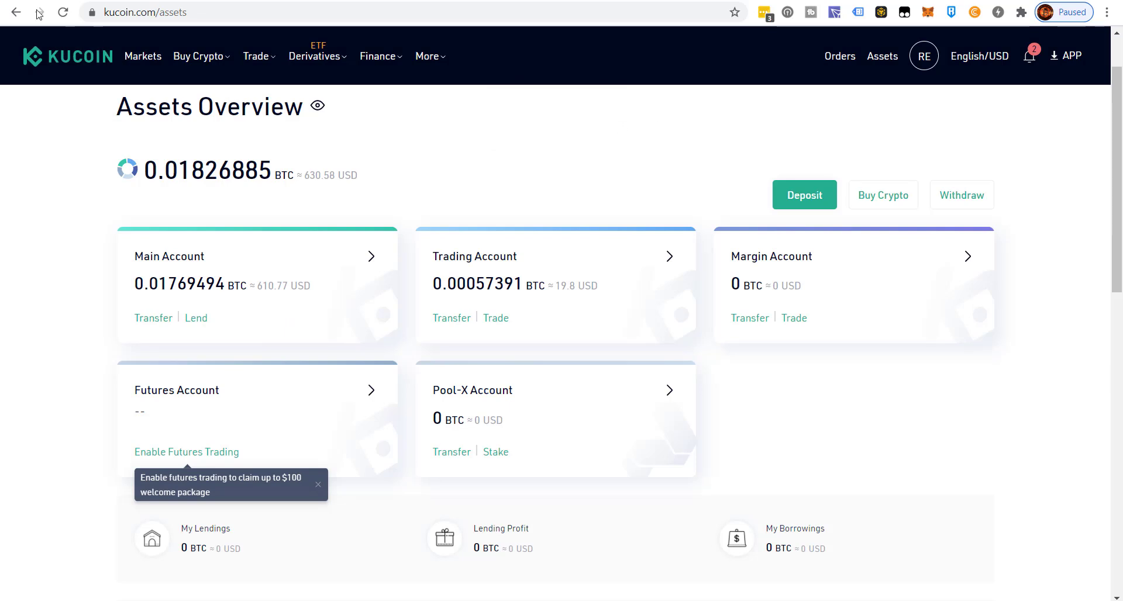
Reload KuCoin and open the Main Account to check the updated balances.
left_click(64, 12)
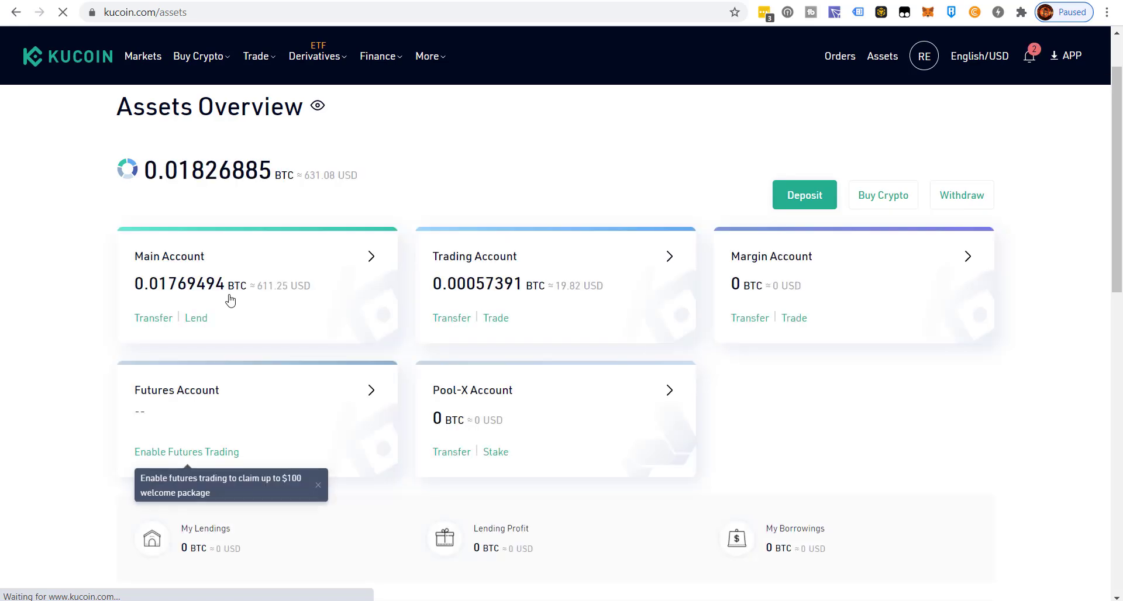
mouse_move(878, 55)
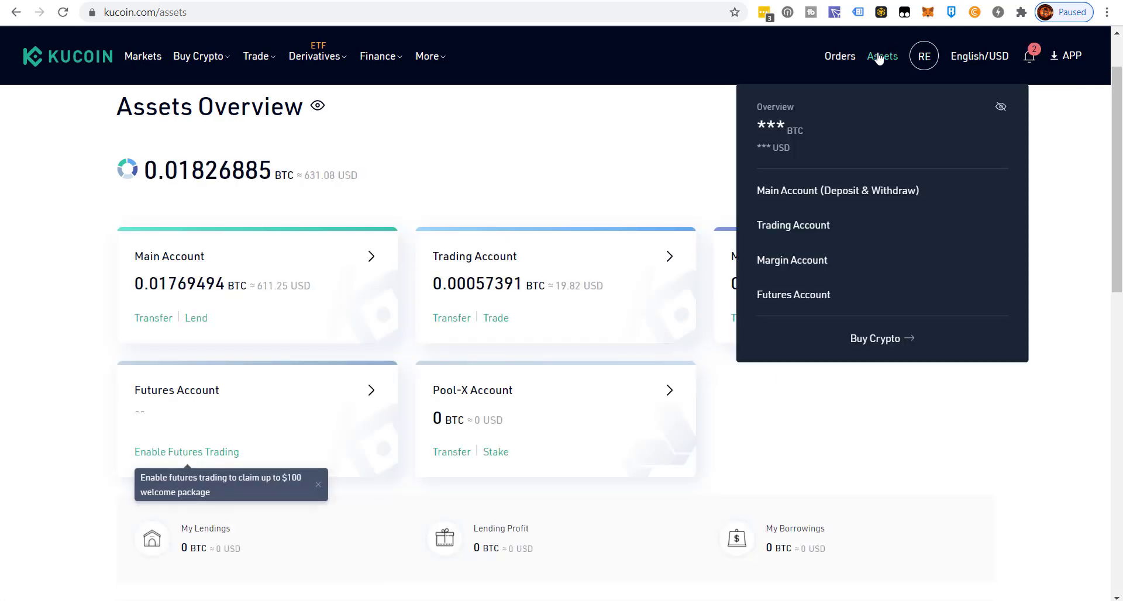
left_click(792, 191)
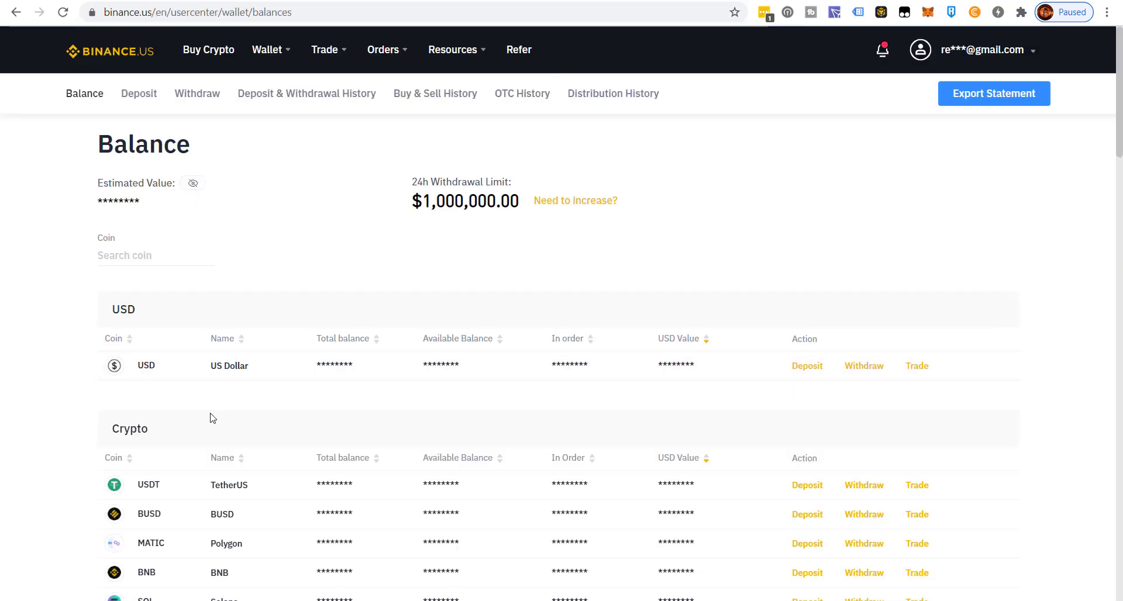
Open the BNB withdrawal form from the Binance.US Balance page, then switch to Linktree.
scroll(294, 437, "down", 1)
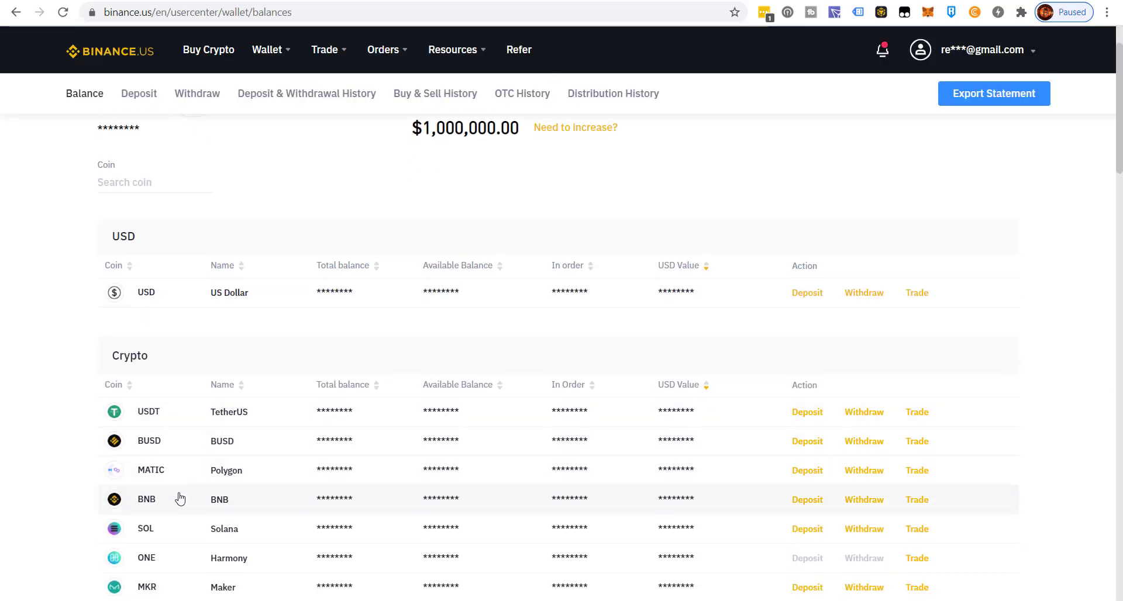
left_click(868, 502)
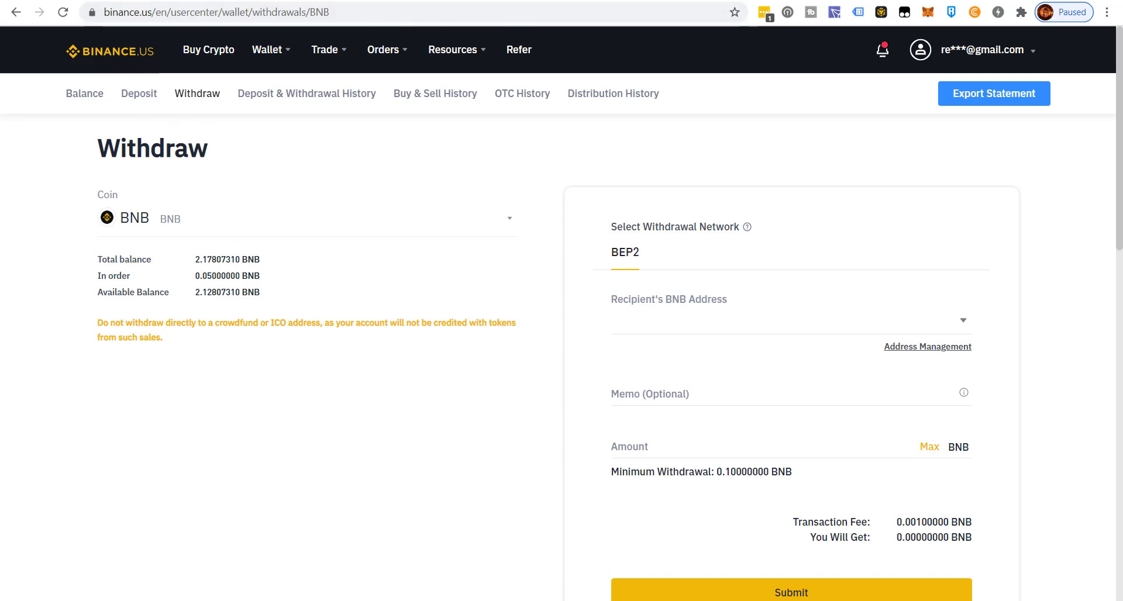
key("ctrl+Tab")
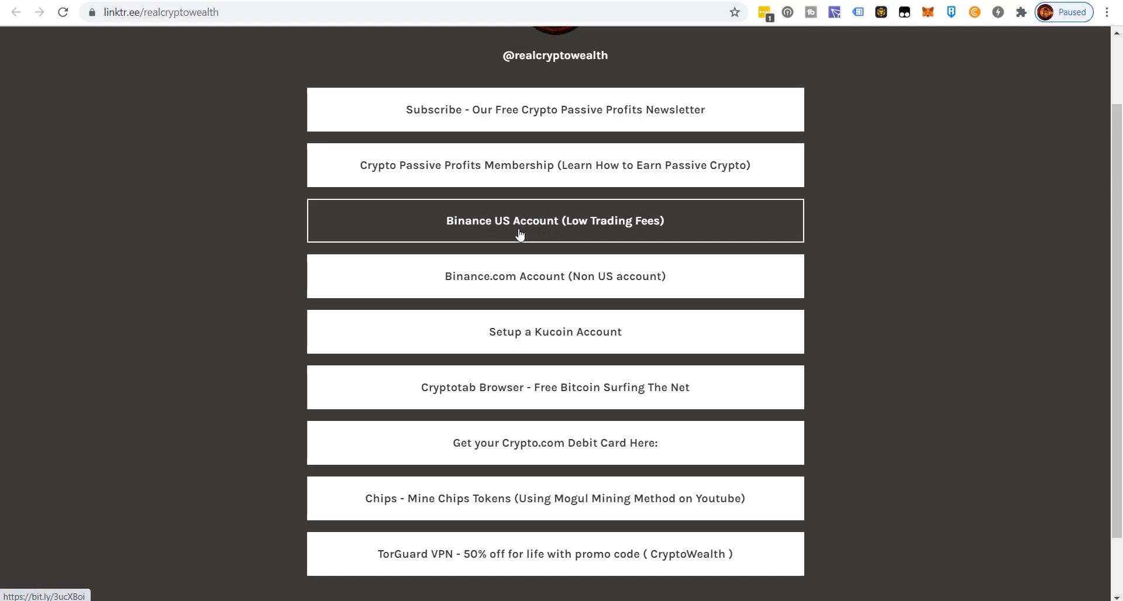
Follow the KuCoin link on the realcryptowealth Linktree page.
left_click(556, 331)
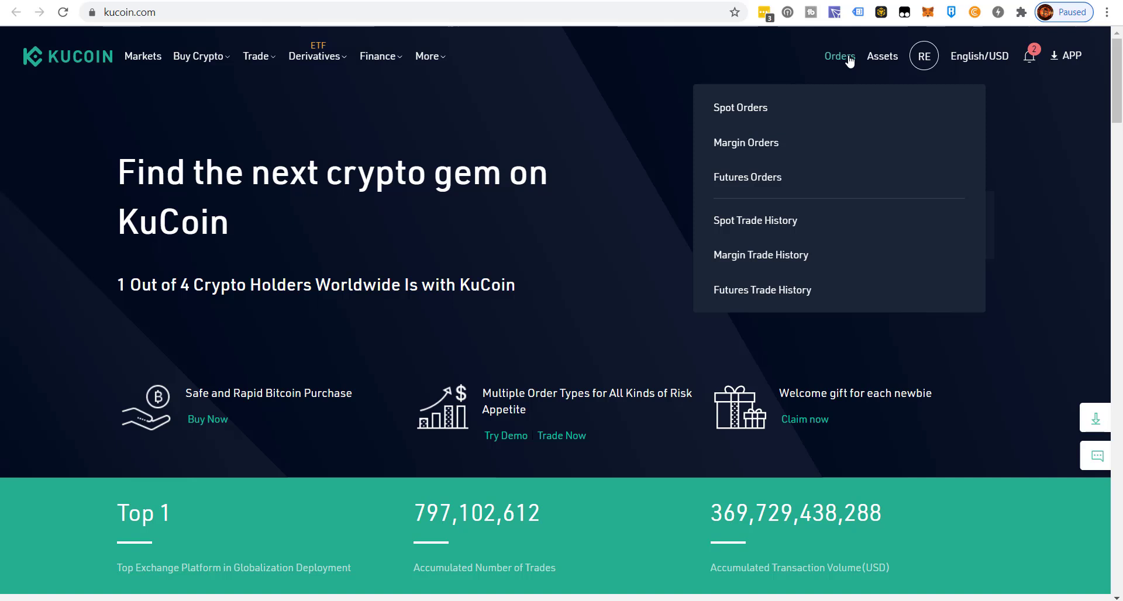
Search the Main Account coins for BNB and open its deposit page.
mouse_move(885, 69)
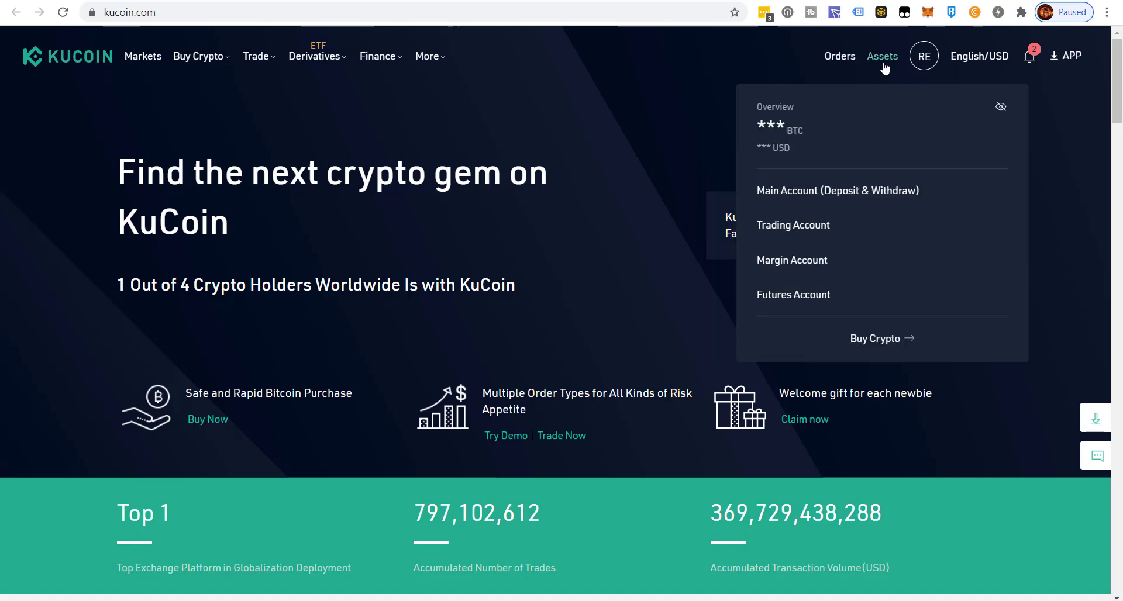
left_click(806, 191)
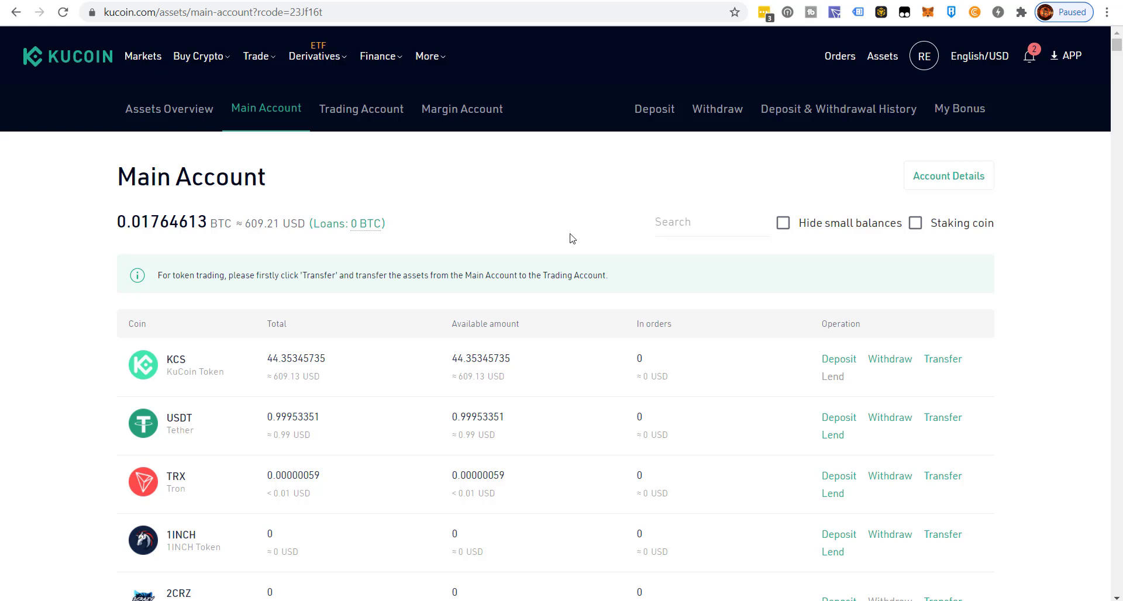
left_click(687, 224)
type("BNB")
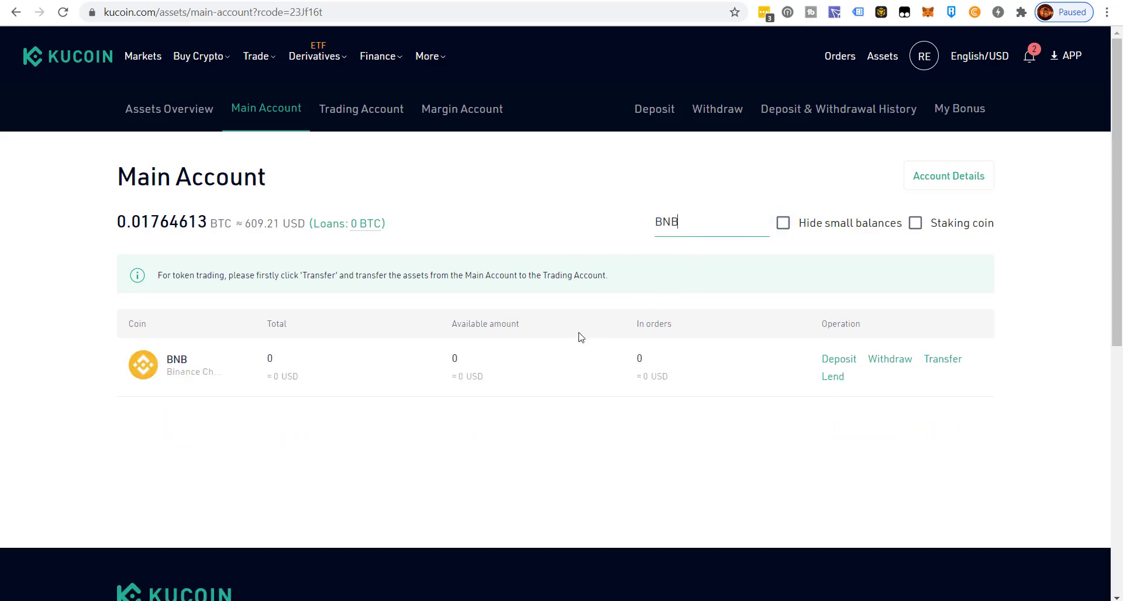
left_click(840, 361)
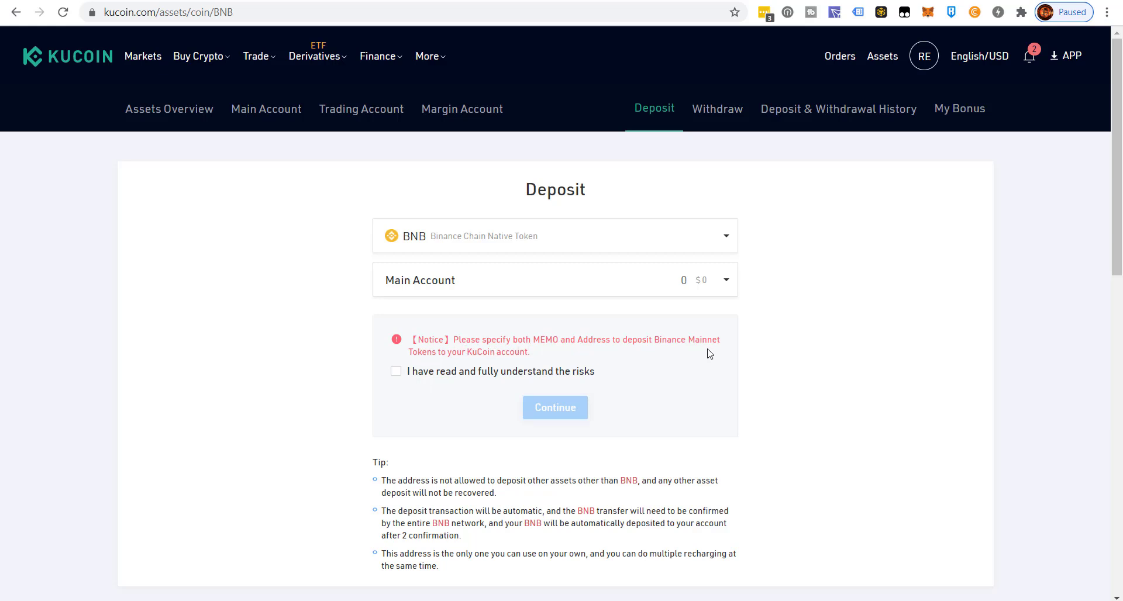
Acknowledge the deposit risks and memo notice to reveal the BEP2 address and memo.
left_click(396, 371)
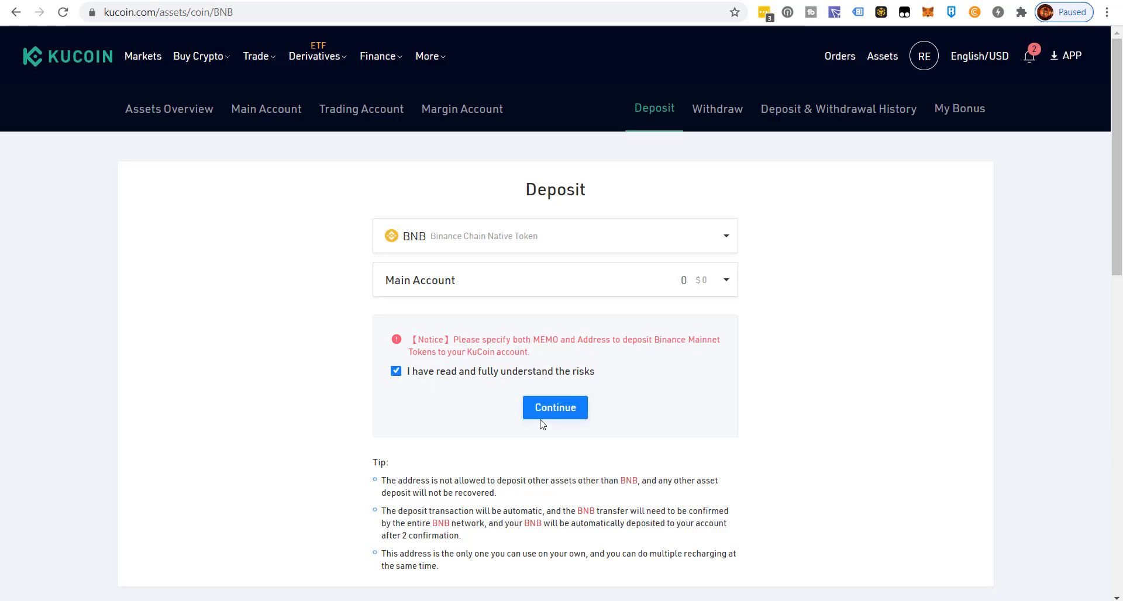
left_click(551, 409)
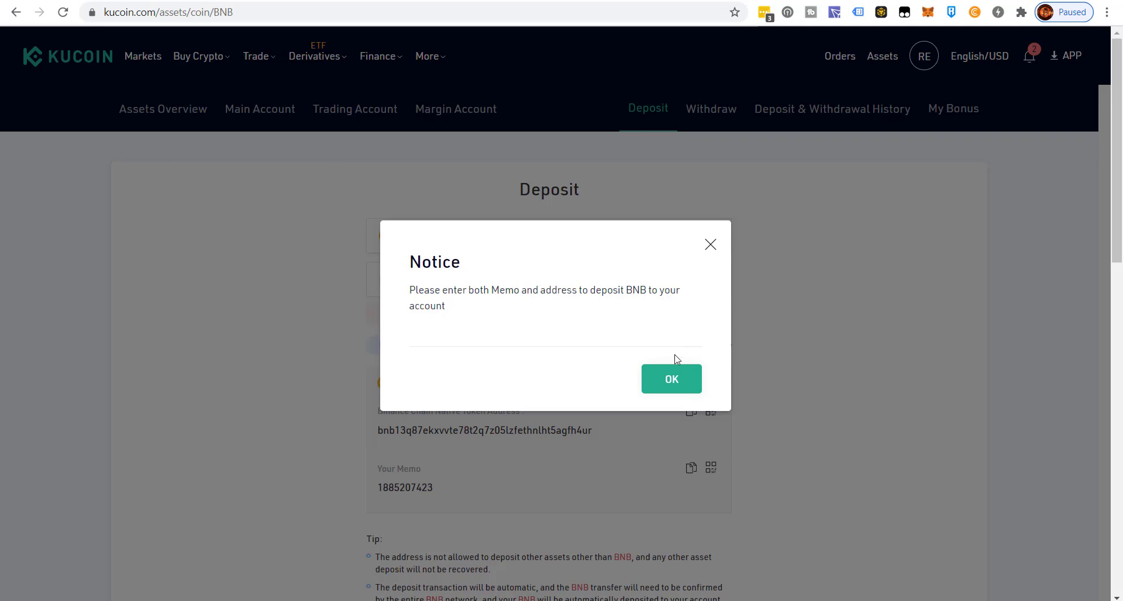
left_click(668, 381)
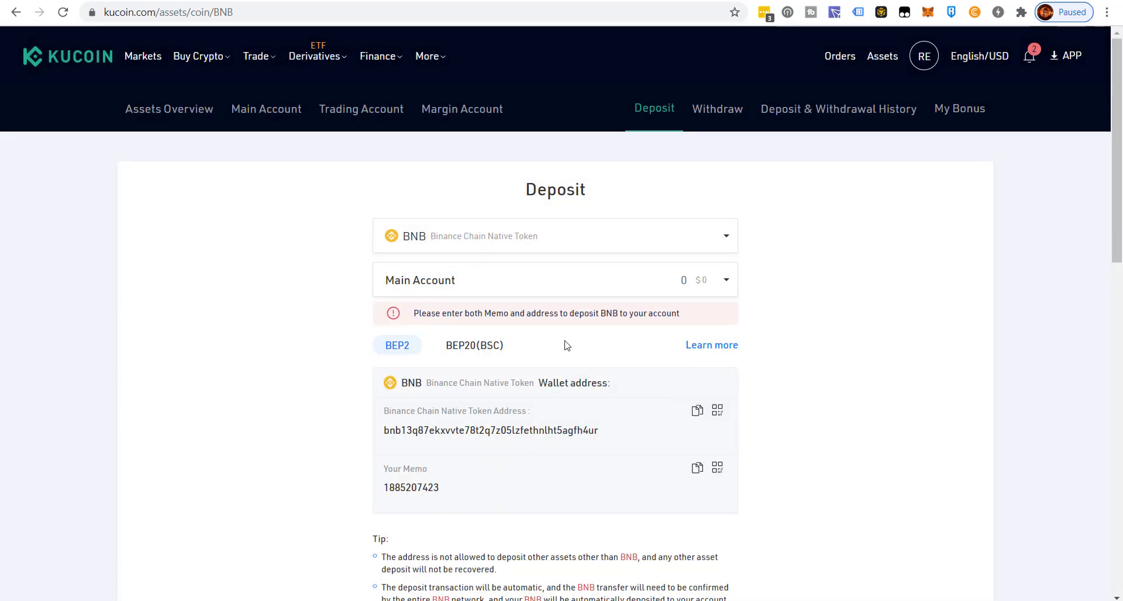
scroll(567, 346, "down", 1)
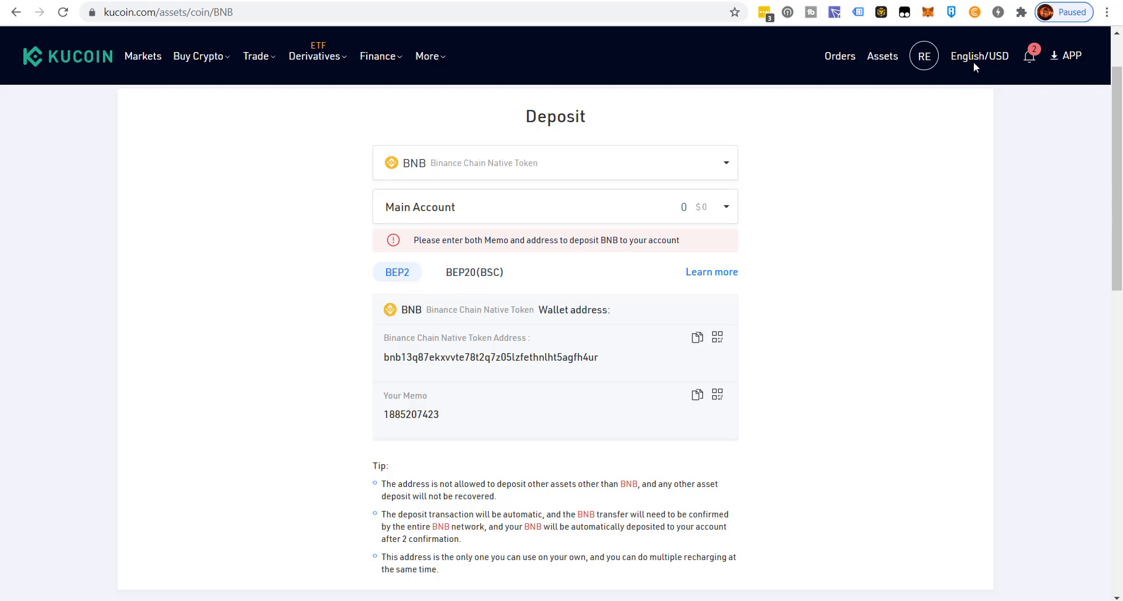
Switch MetaMask to Binance Smart Chain and check its 2.0648 BNB balance.
left_click(927, 13)
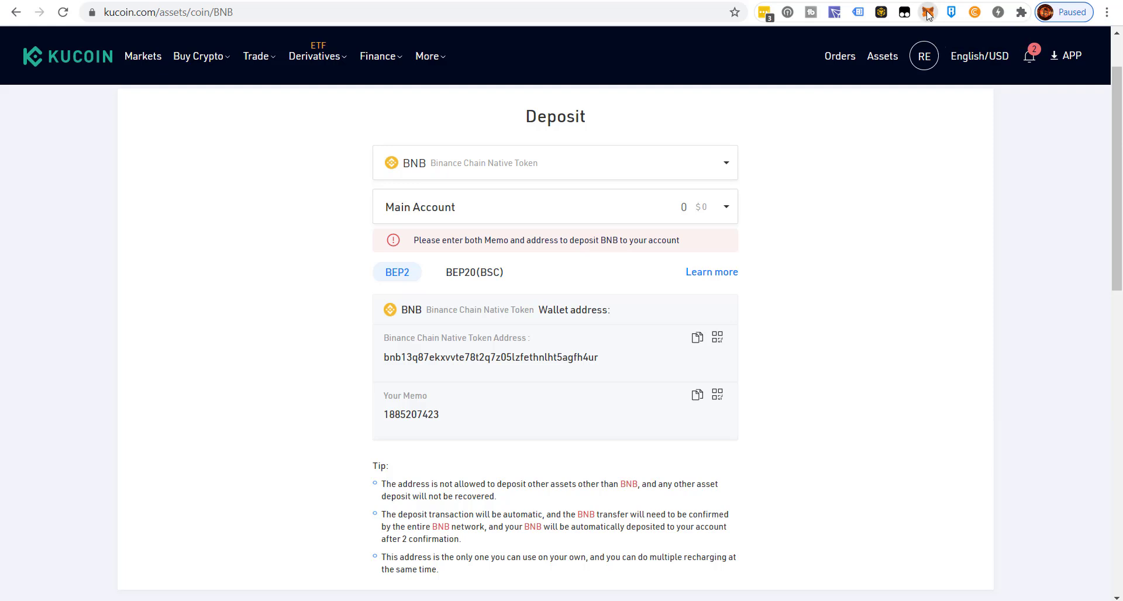
left_click(858, 50)
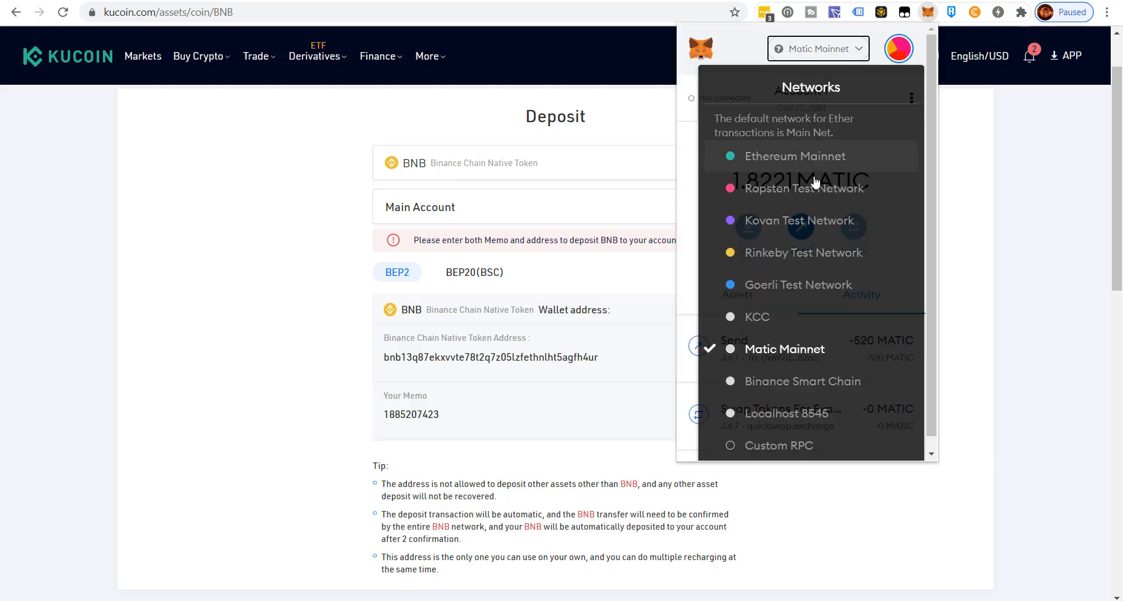
left_click(900, 381)
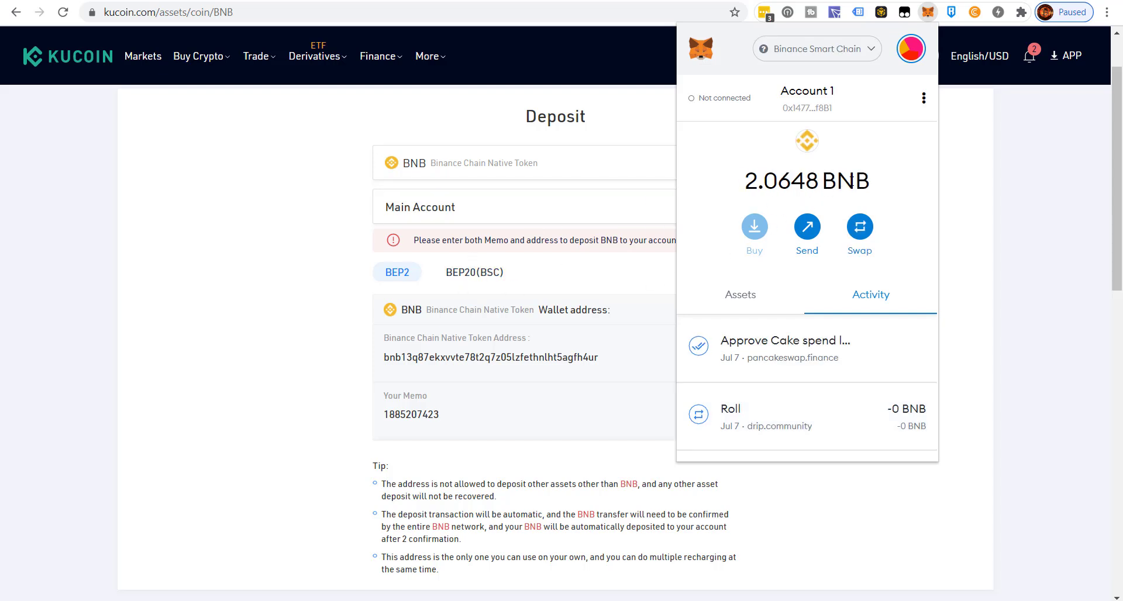
mouse_move(853, 183)
Paste KuCoin's BNB deposit address and memo into a blank Notepad note.
left_click(322, 254)
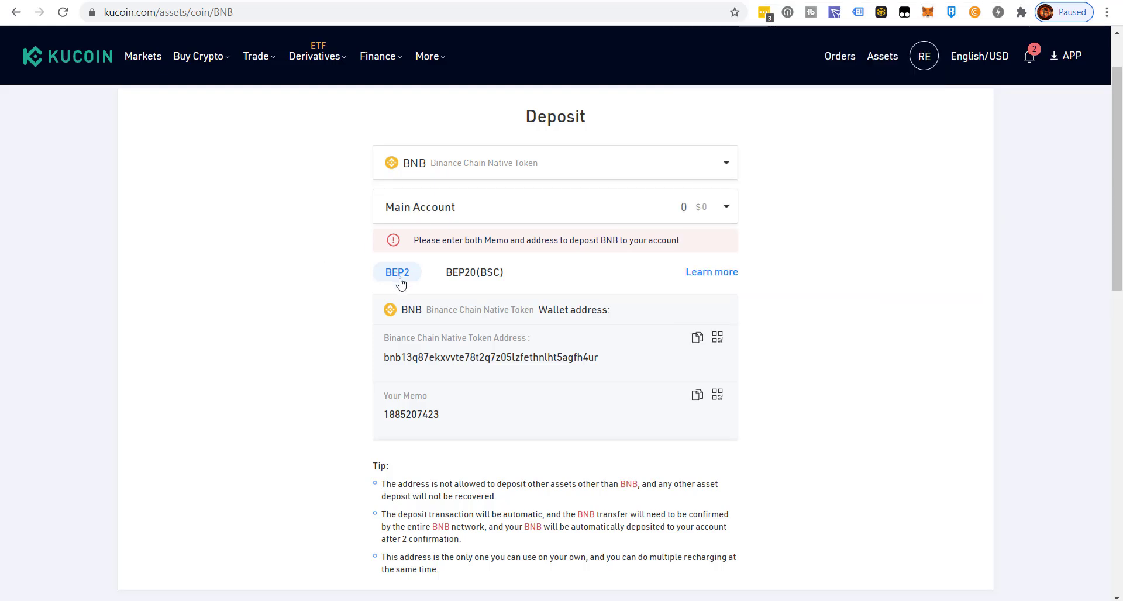
key("alt+Tab")
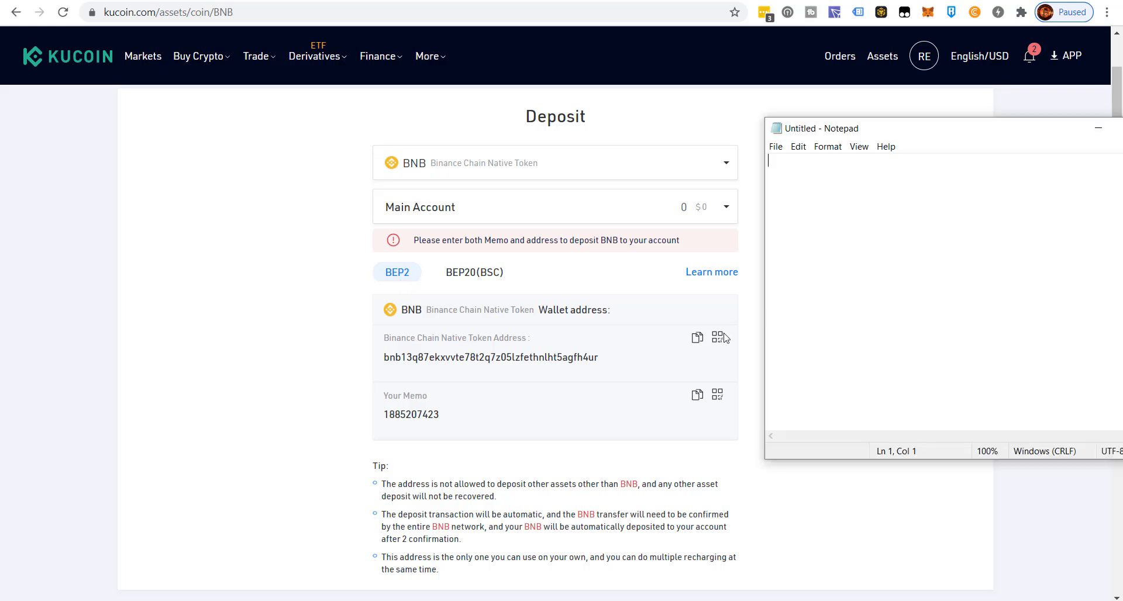
left_click(697, 337)
right_click(797, 170)
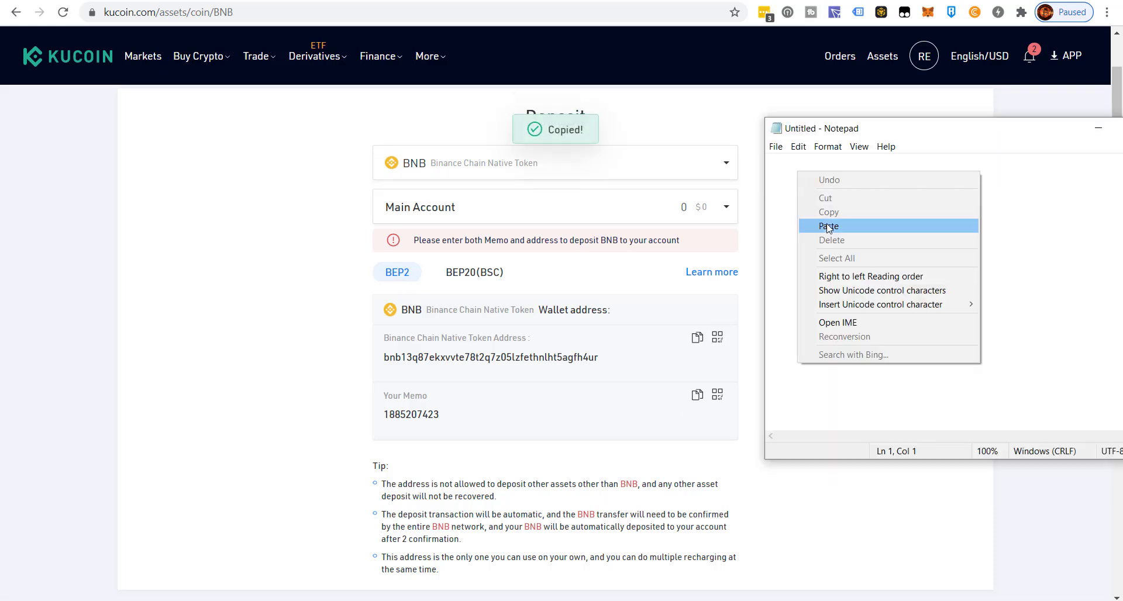
left_click(821, 225)
left_click(695, 395)
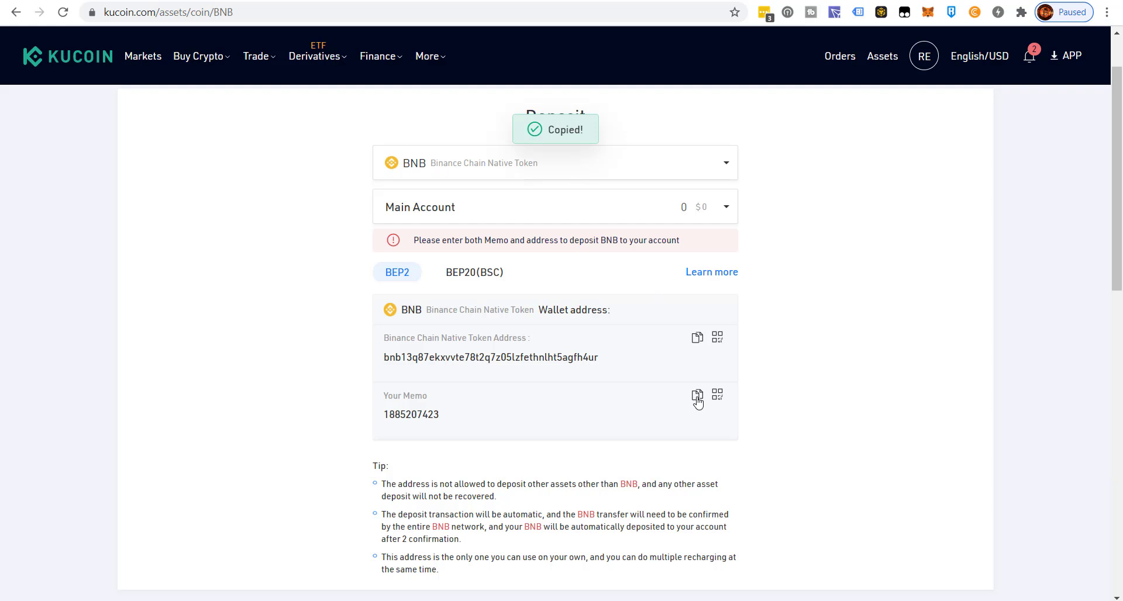
key("alt+Tab")
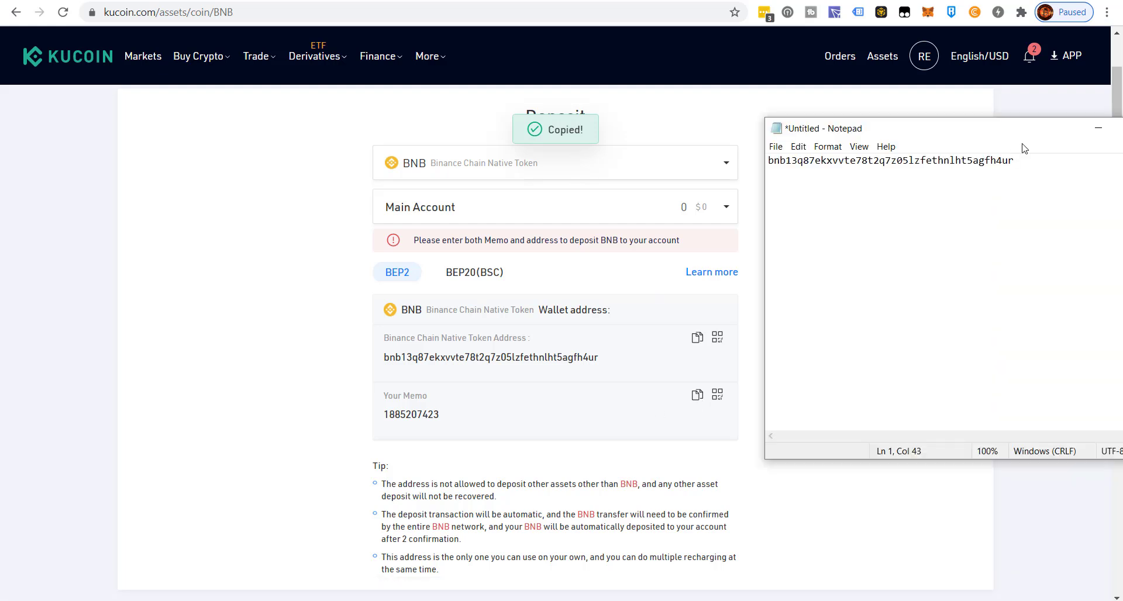
key("Return")
key("Return")
key("ctrl+v")
key("alt+Tab")
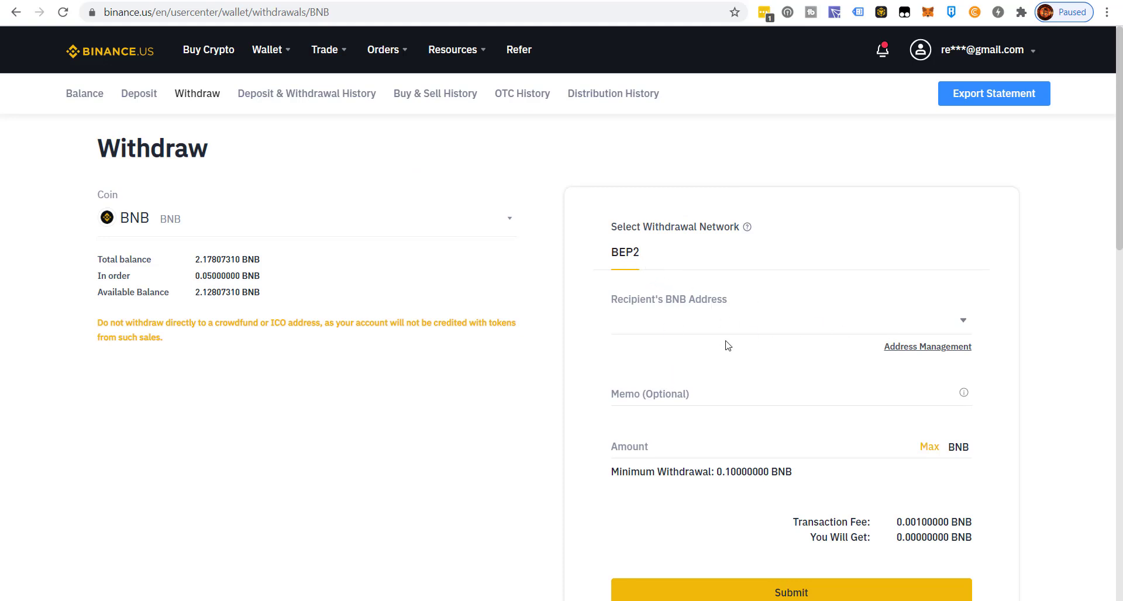
Start a new withdrawal address for BNB on BEP2 labelled 'Kucoin'.
left_click(915, 347)
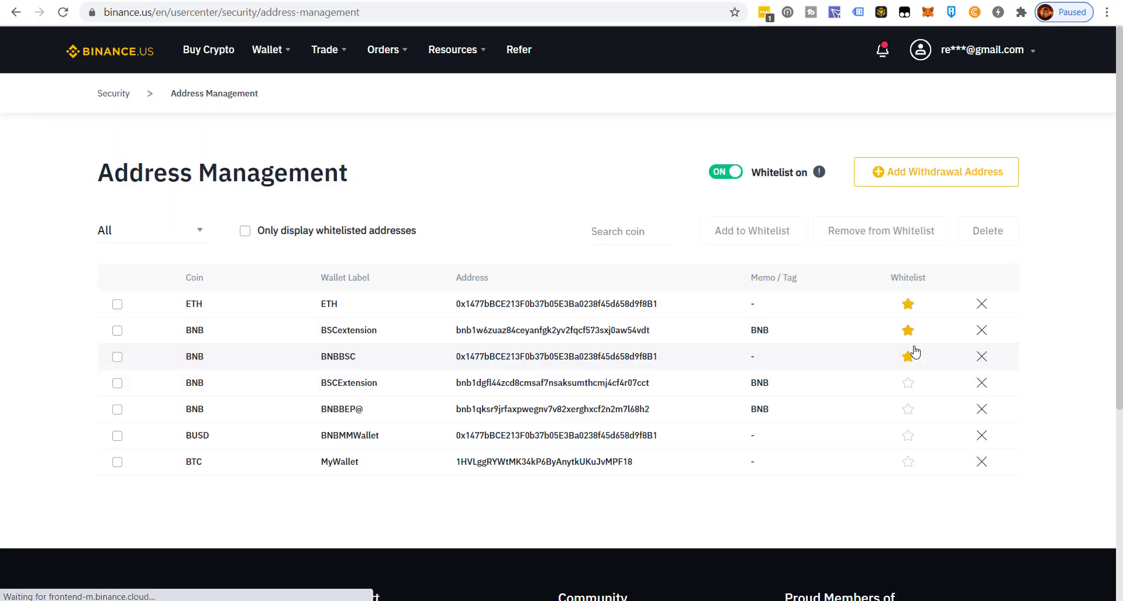
left_click(922, 178)
left_click(690, 256)
type("BNB - BNB")
left_click(504, 334)
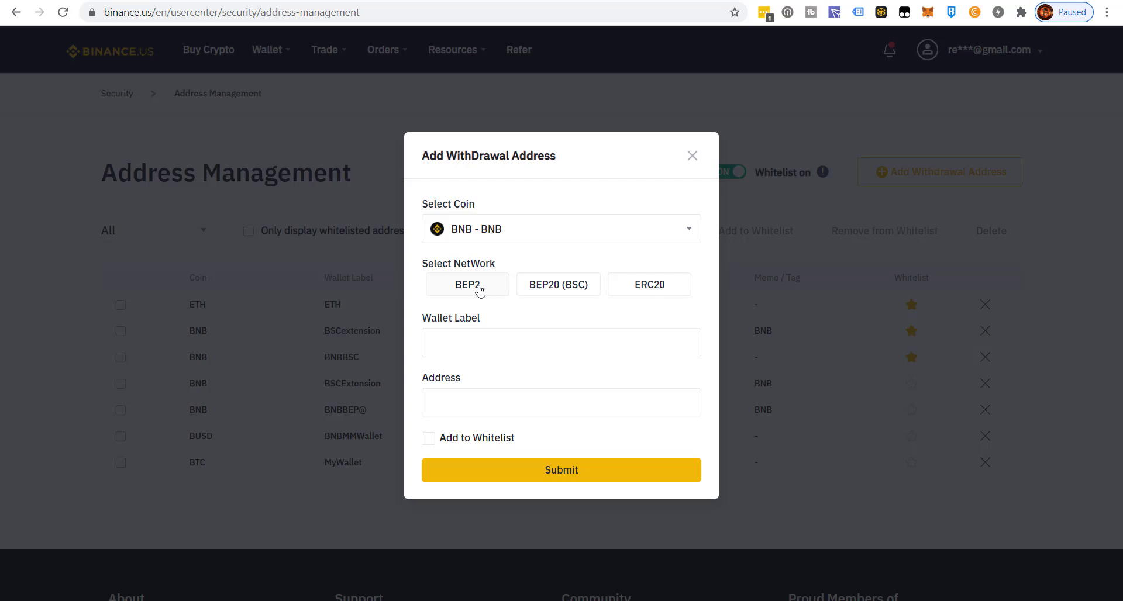
left_click(480, 286)
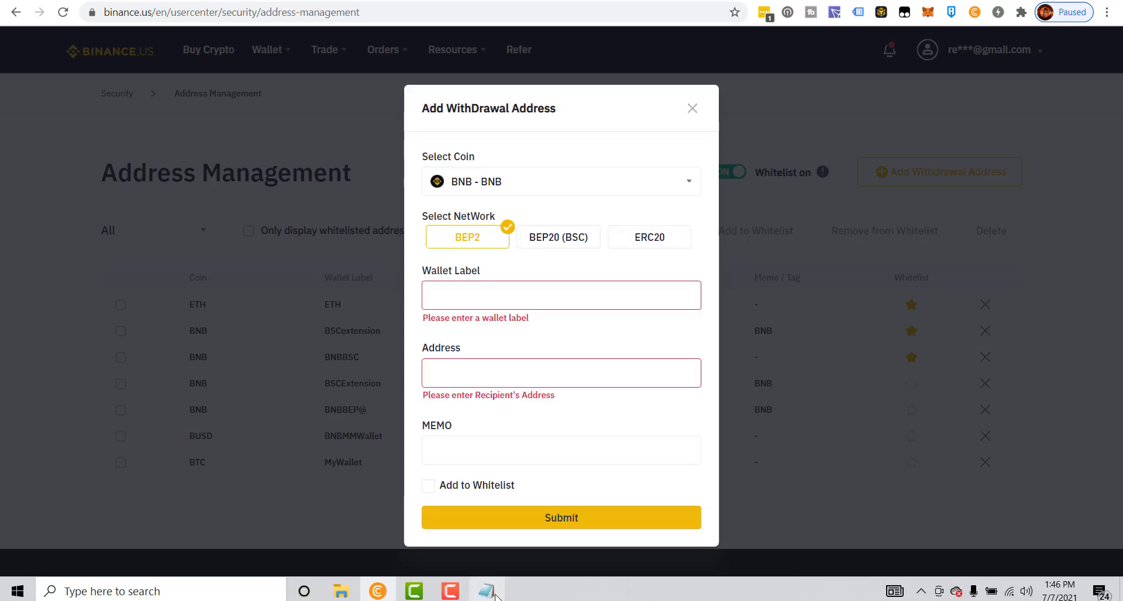
left_click(507, 290)
type("Kucoin")
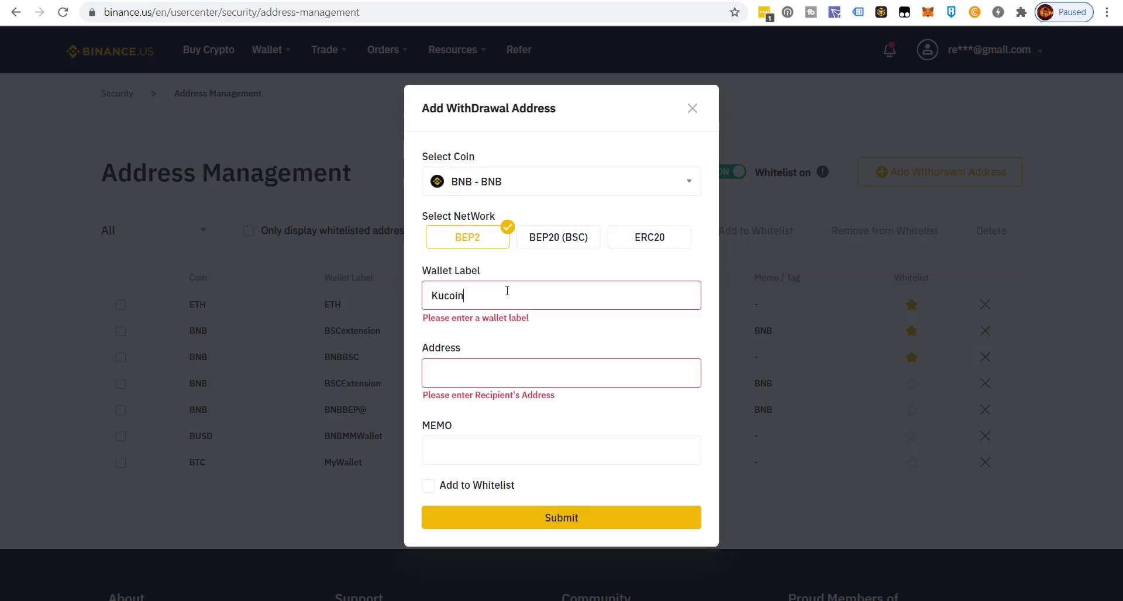
Copy the KuCoin deposit address from Notepad into the Address field.
left_click(486, 373)
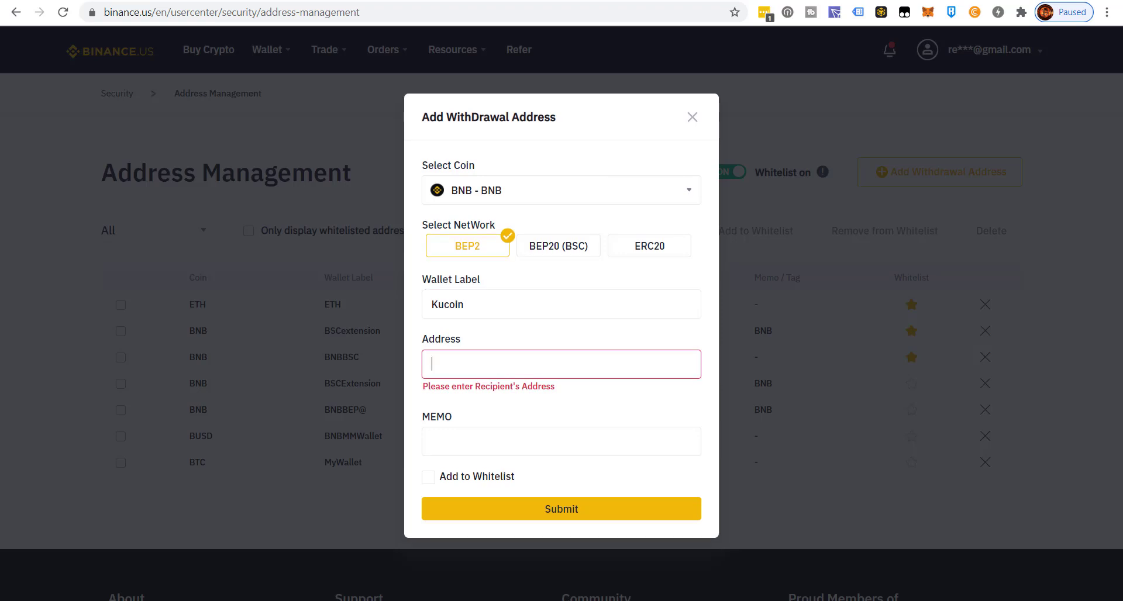
key("ctrl+Tab")
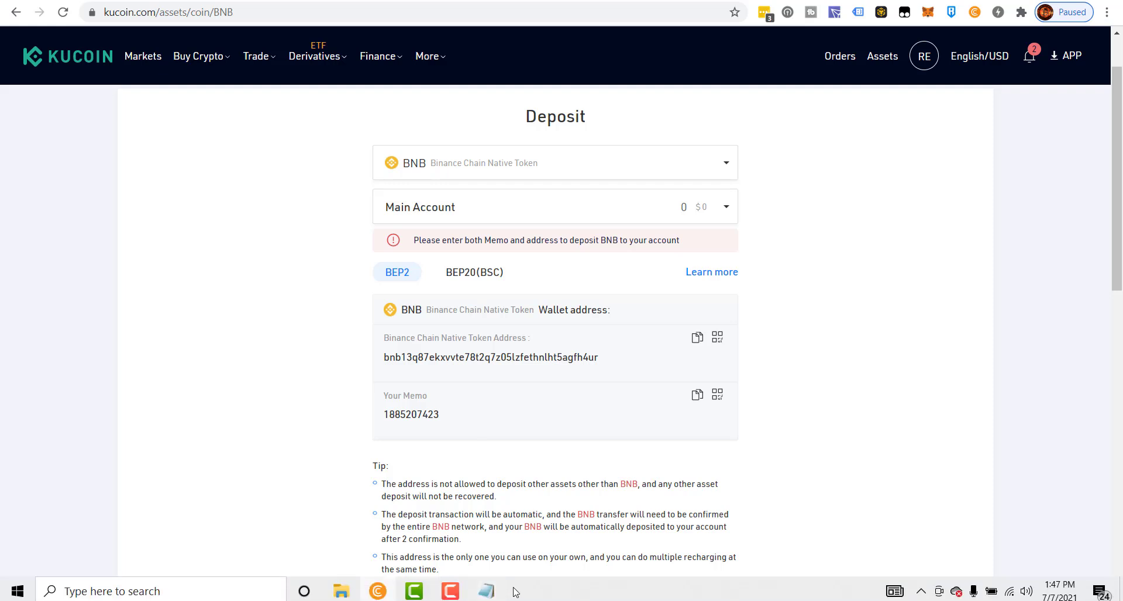
left_click(517, 593)
left_click_drag(1020, 160, 756, 164)
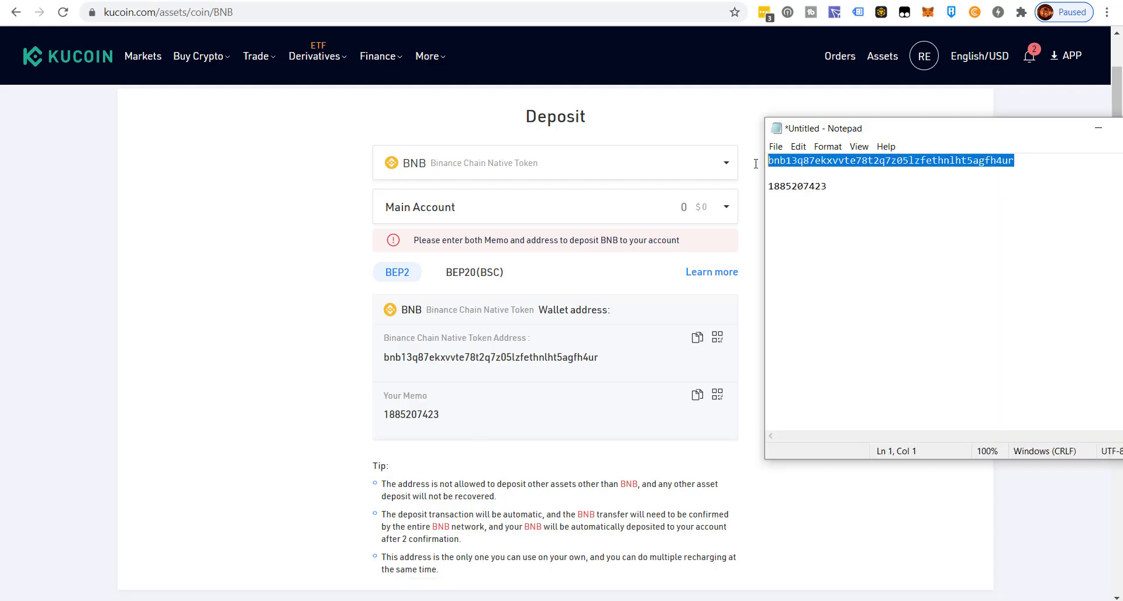
right_click(800, 167)
left_click(825, 206)
left_click(761, 254)
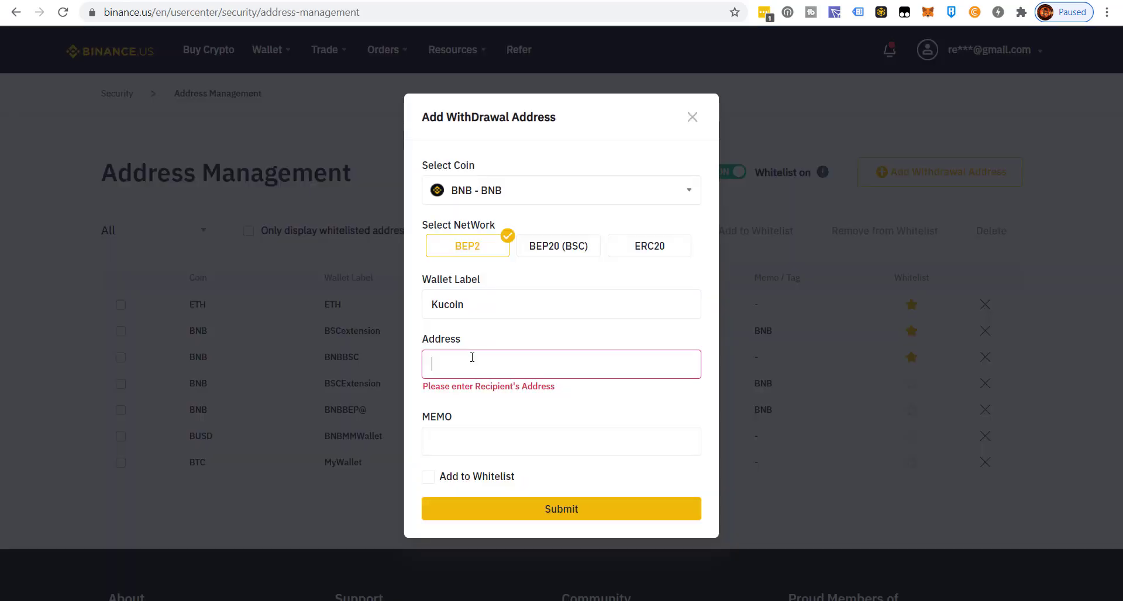
right_click(471, 359)
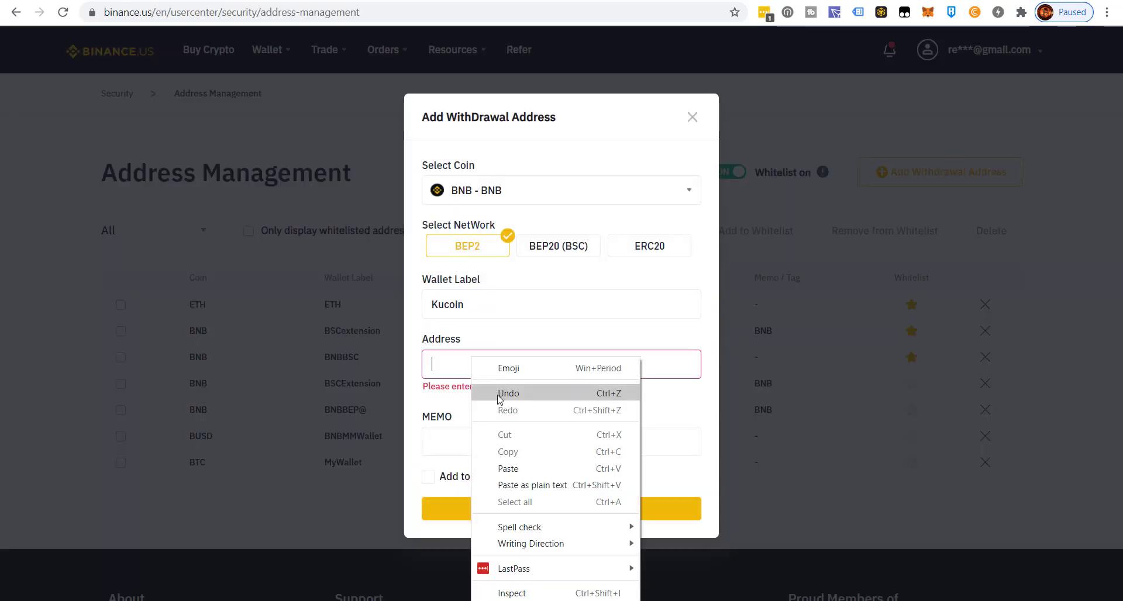
left_click(495, 469)
Copy the deposit memo from Notepad into the MEMO field.
left_click(512, 451)
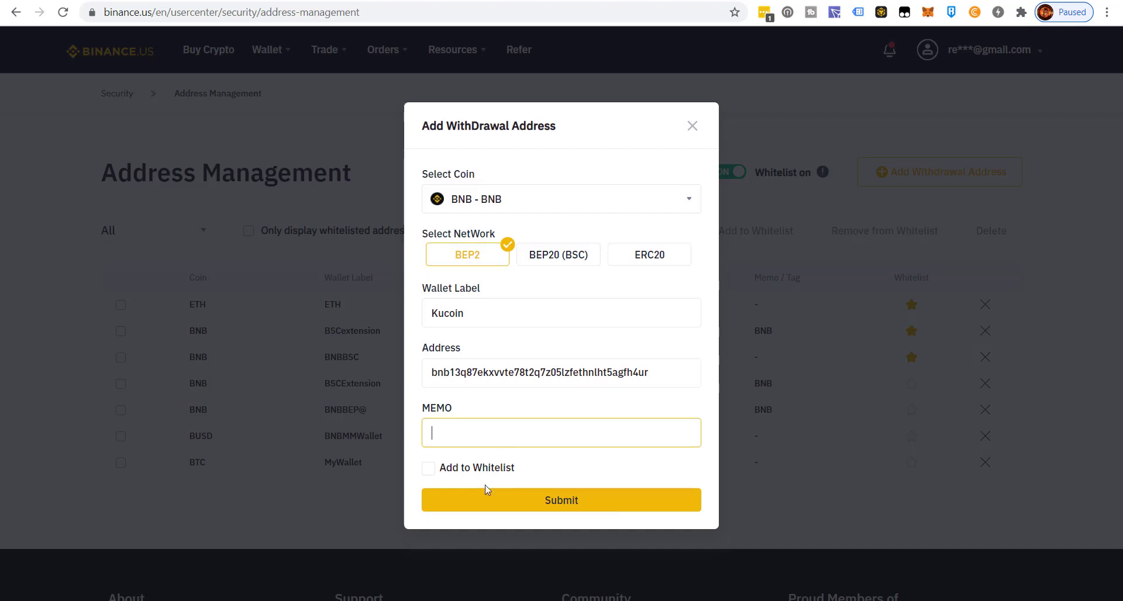
left_click(485, 591)
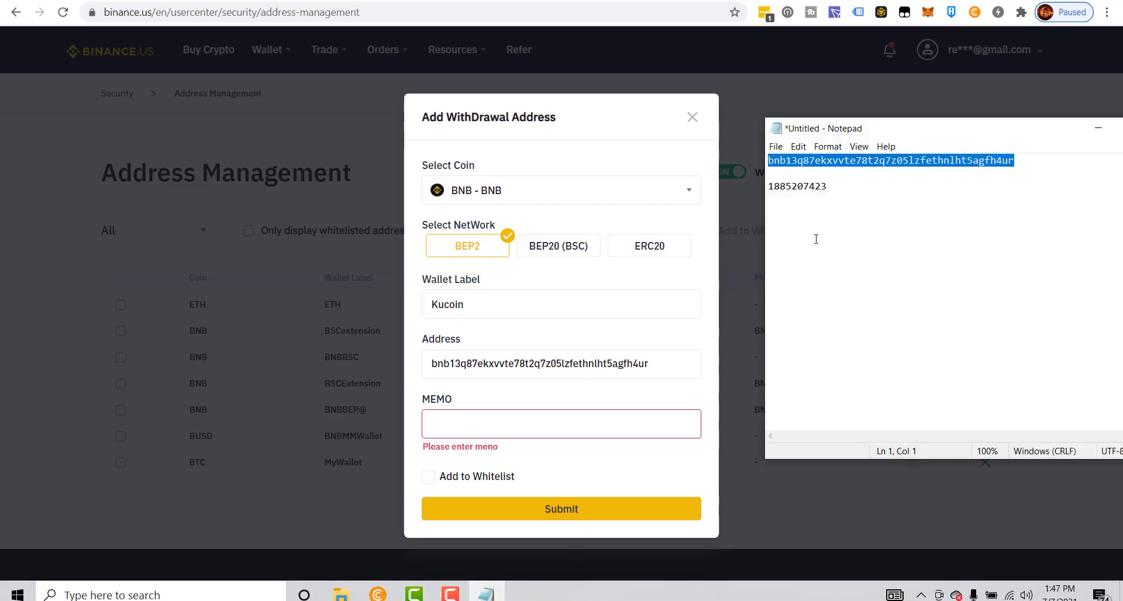
left_click_drag(829, 189, 768, 188)
right_click(782, 193)
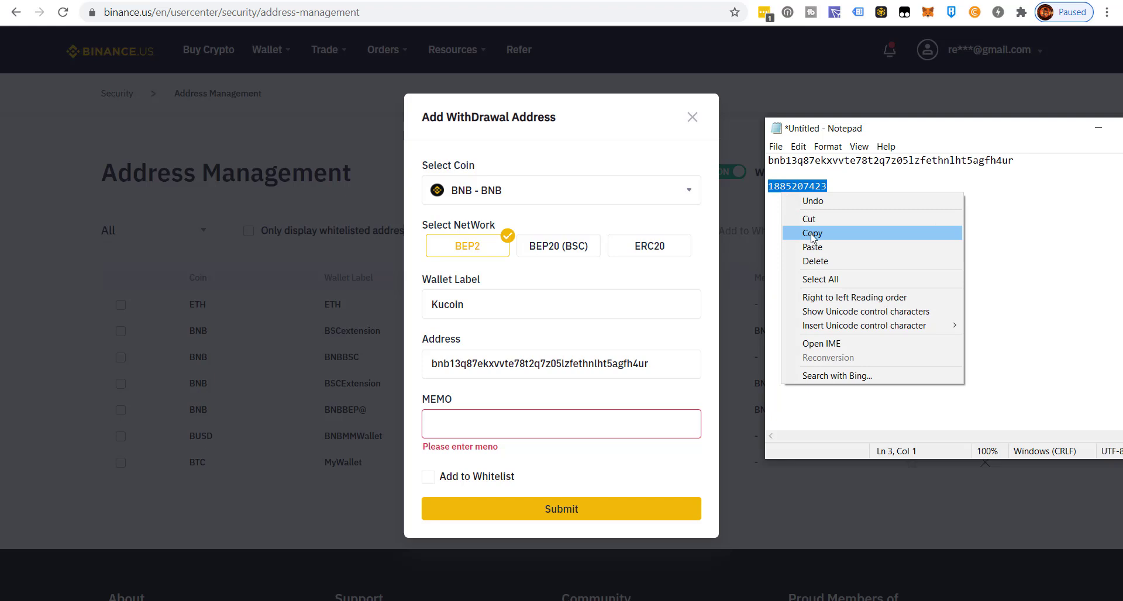
left_click(811, 233)
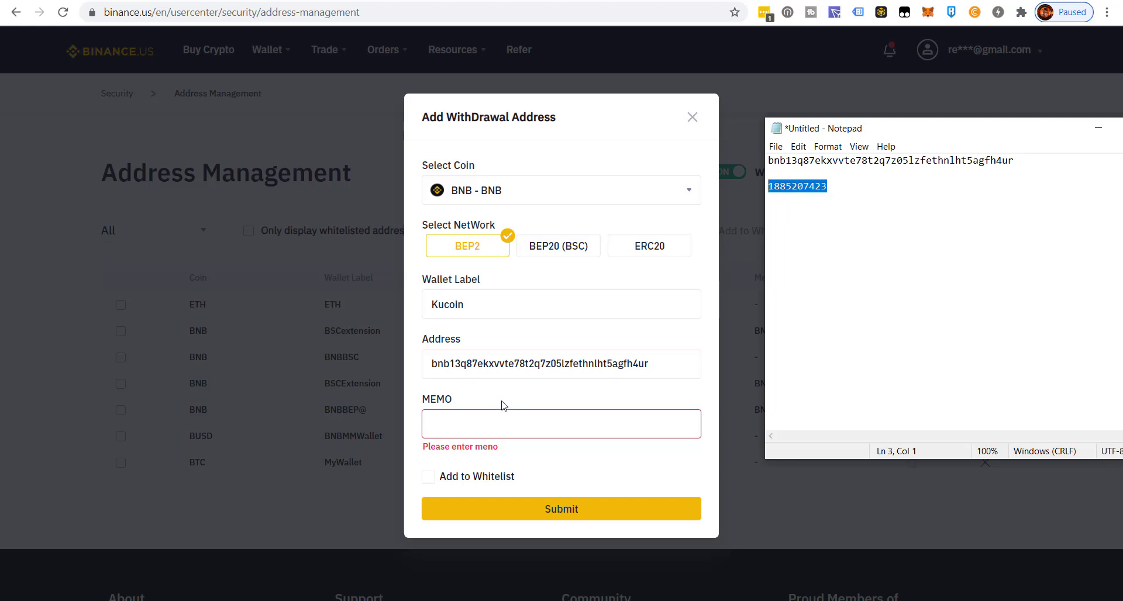
right_click(469, 423)
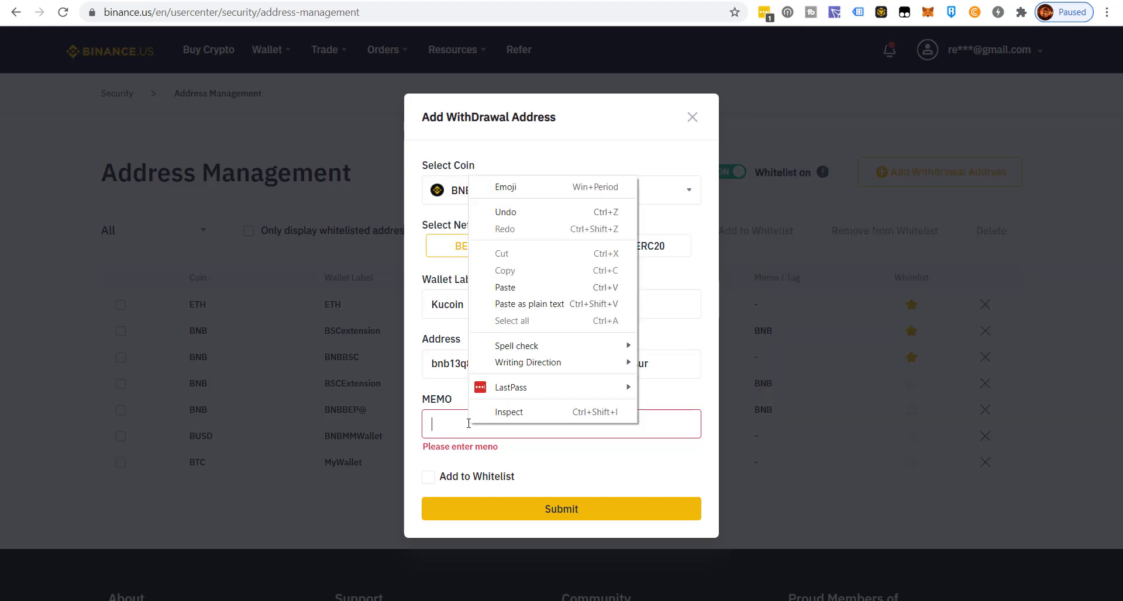
left_click(526, 287)
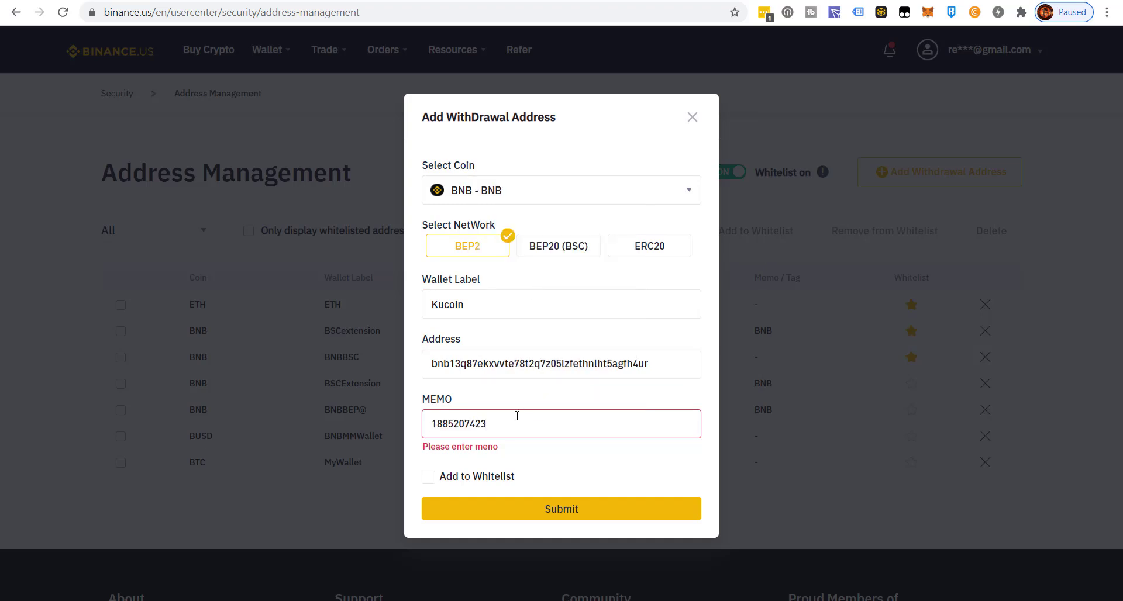
left_click(428, 478)
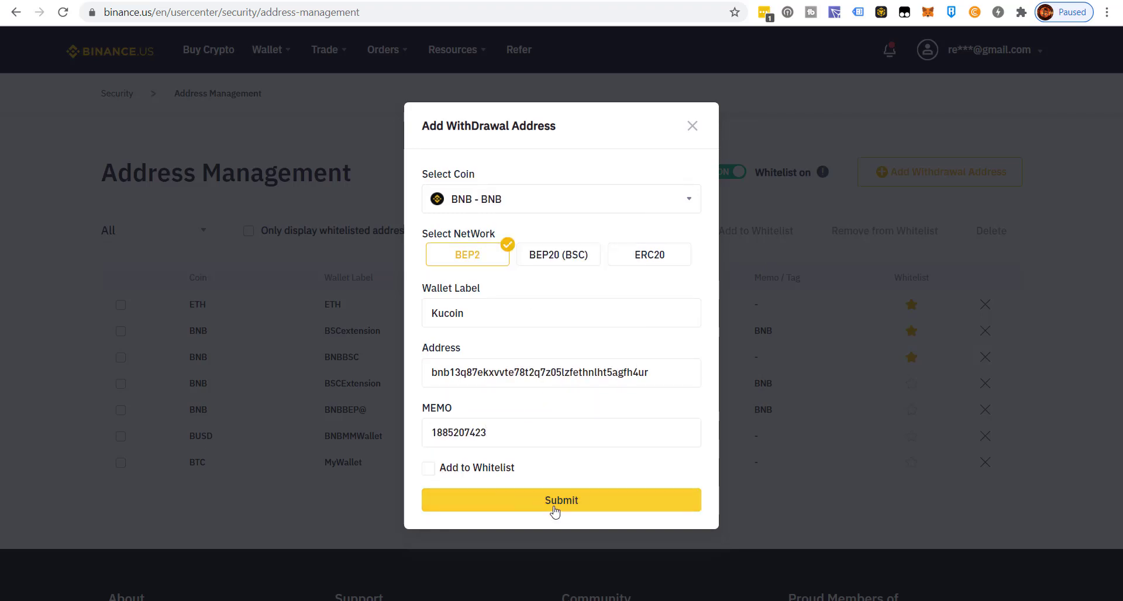
Submit the Kucoin address with the verification code and whitelist it using the authentication code.
left_click(557, 502)
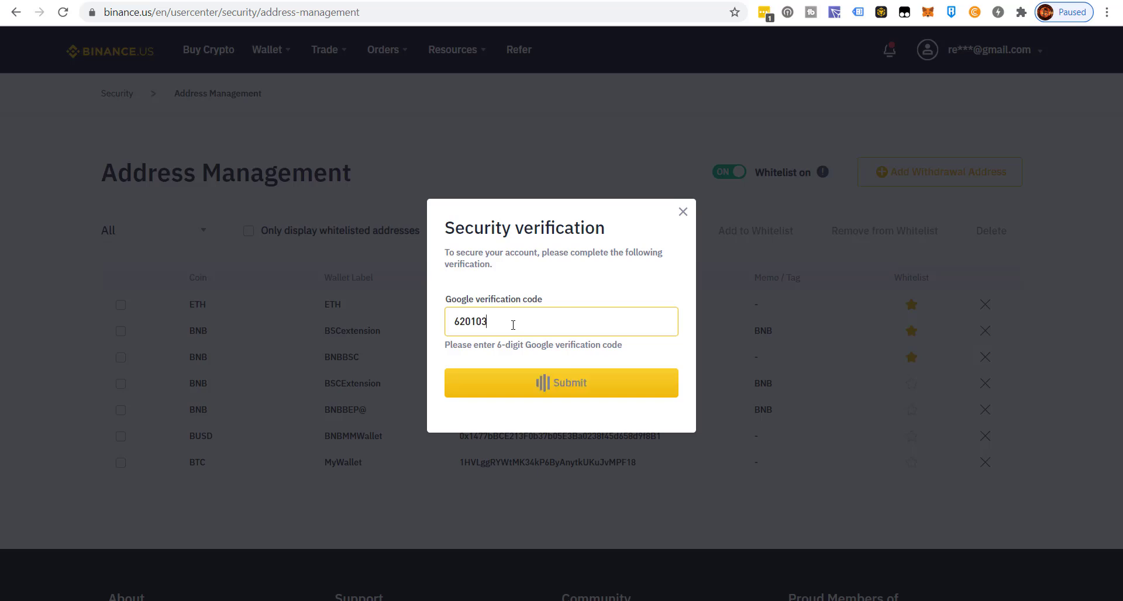
key("ctrl+v")
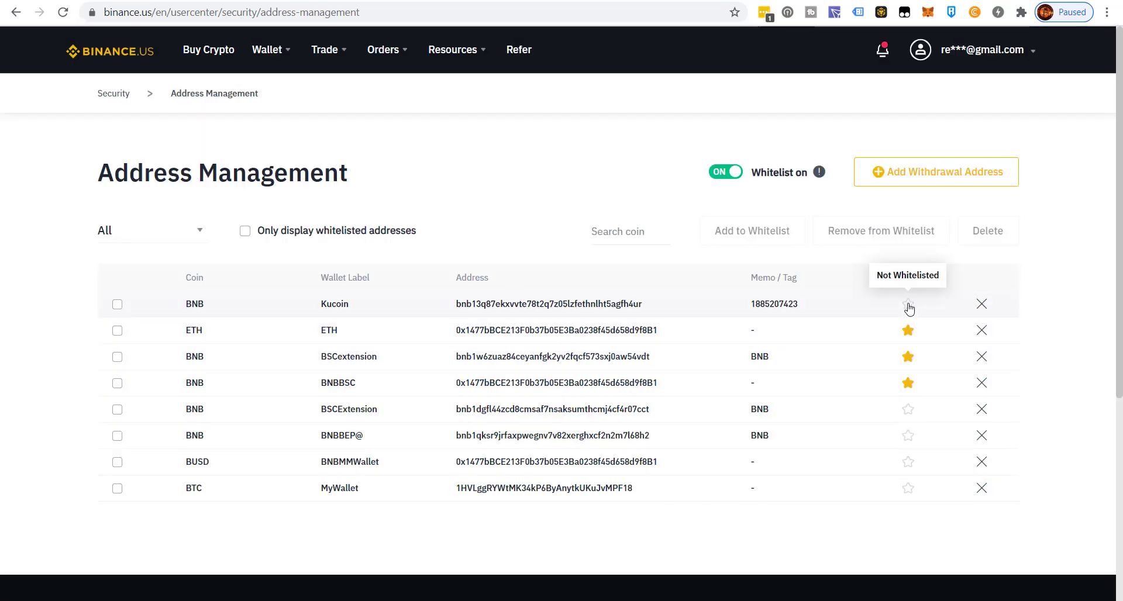
left_click(907, 303)
left_click(466, 332)
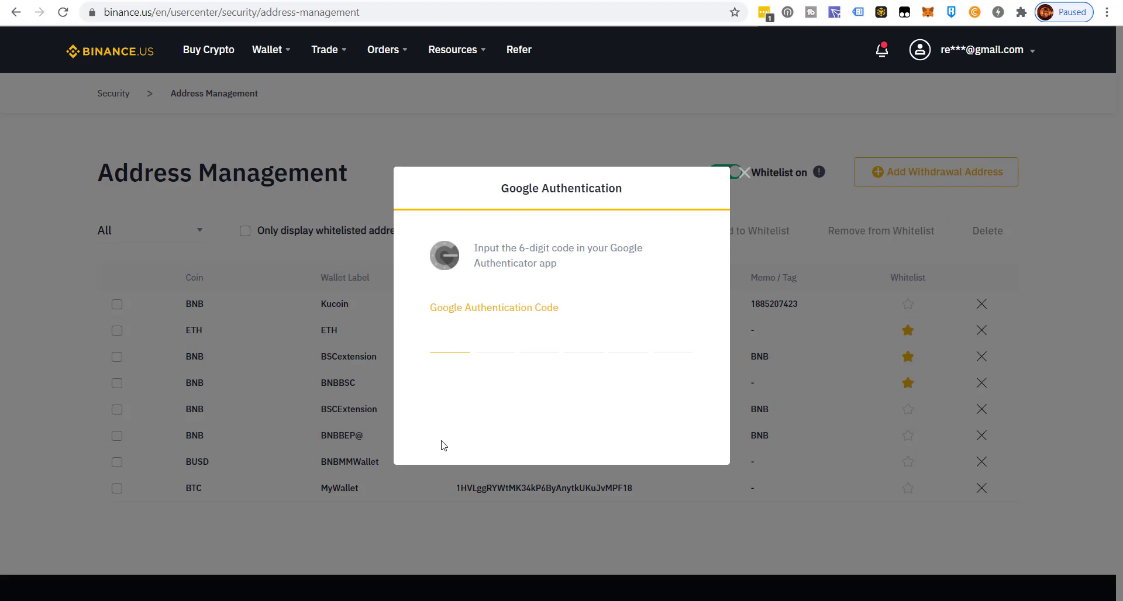
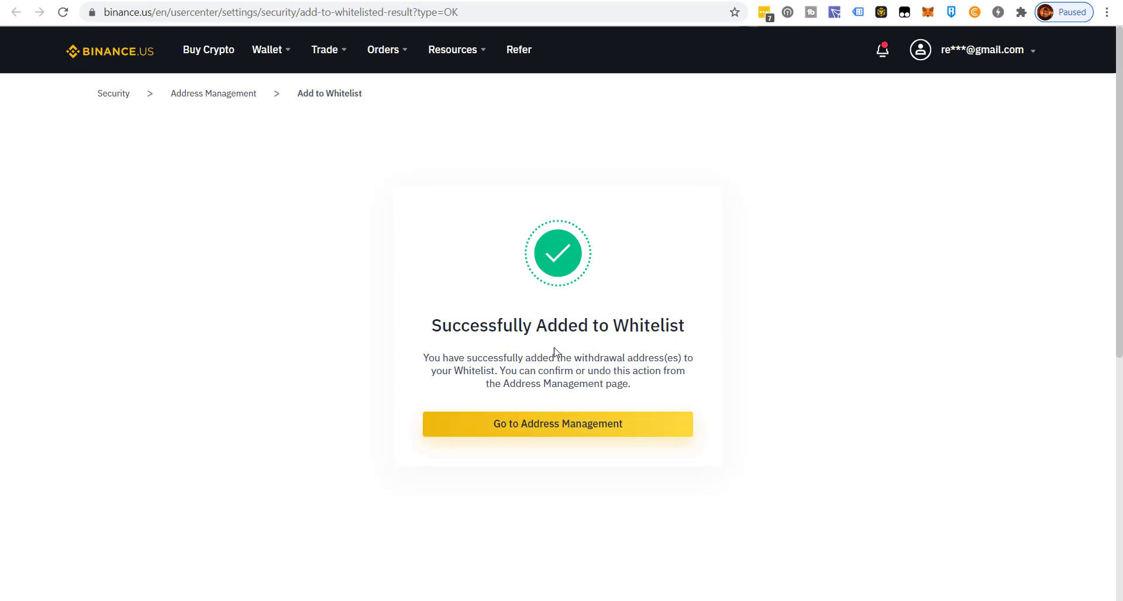
Start a BNB withdrawal on Binance.US to the saved KuCoin deposit address.
mouse_move(272, 50)
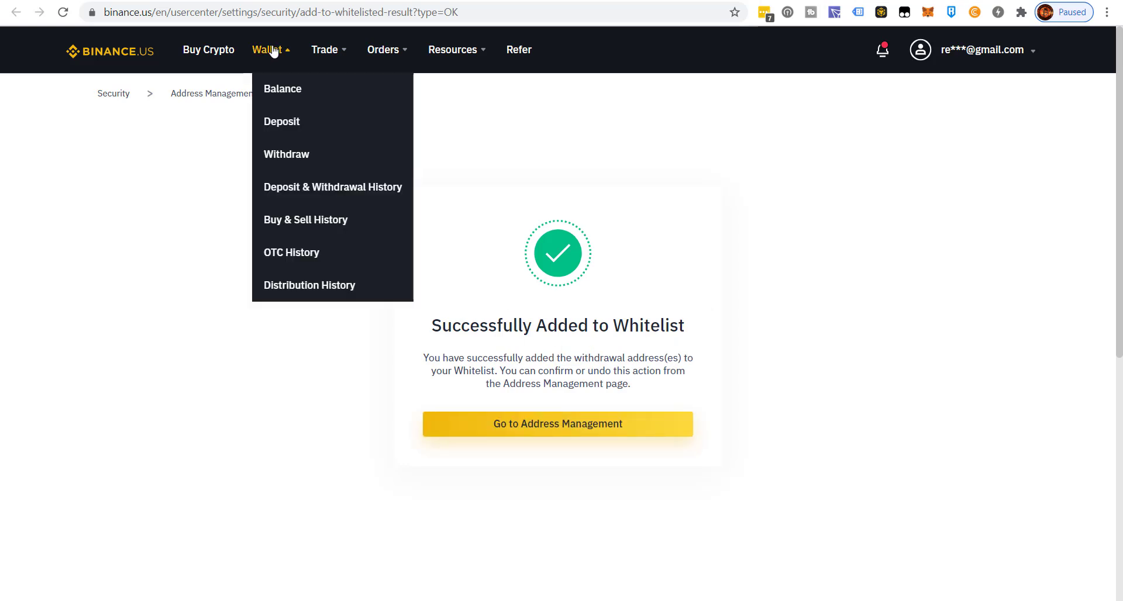
left_click(284, 97)
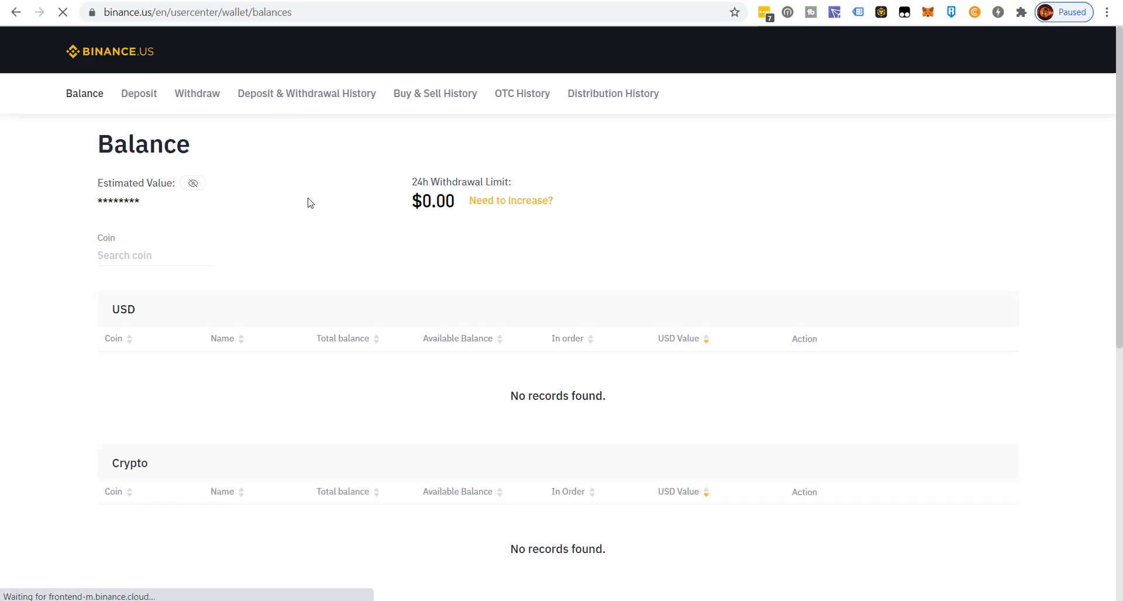
scroll(308, 216, "down", 1)
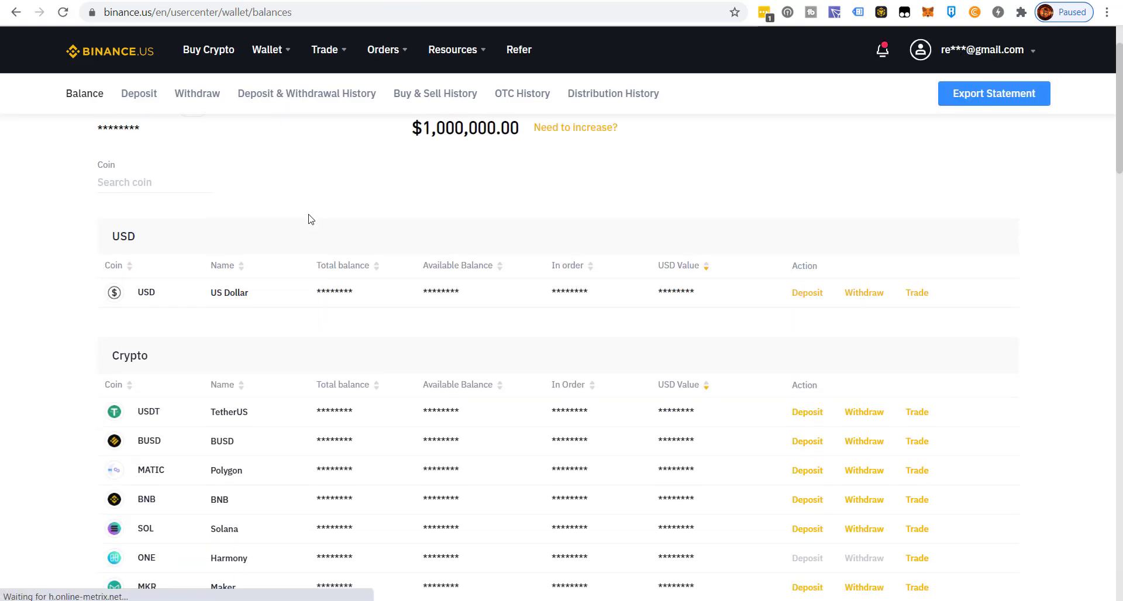
left_click(857, 499)
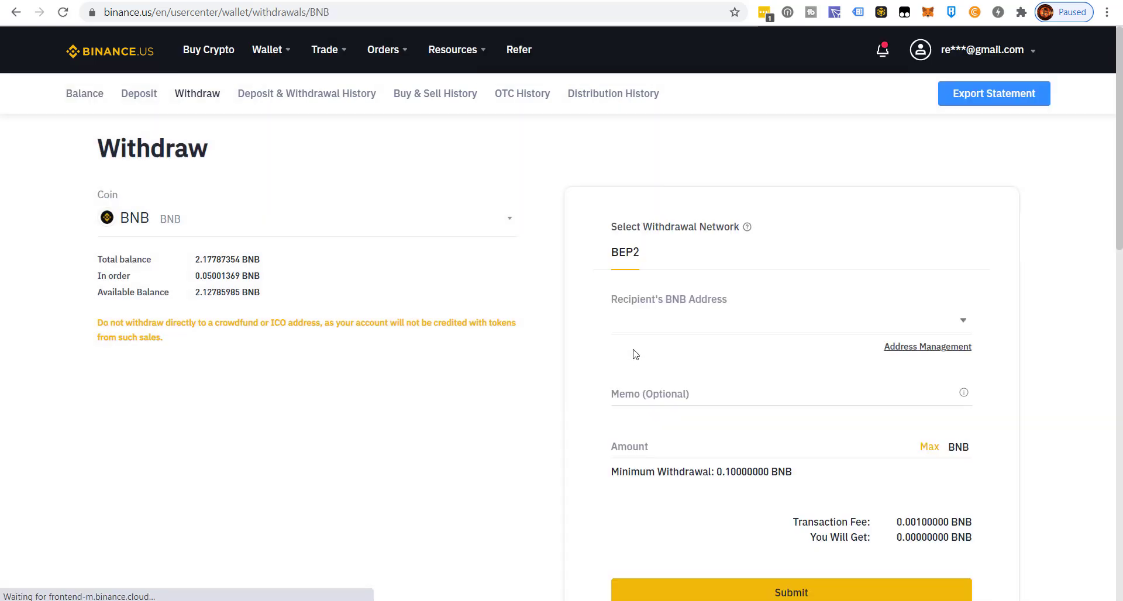
left_click(962, 322)
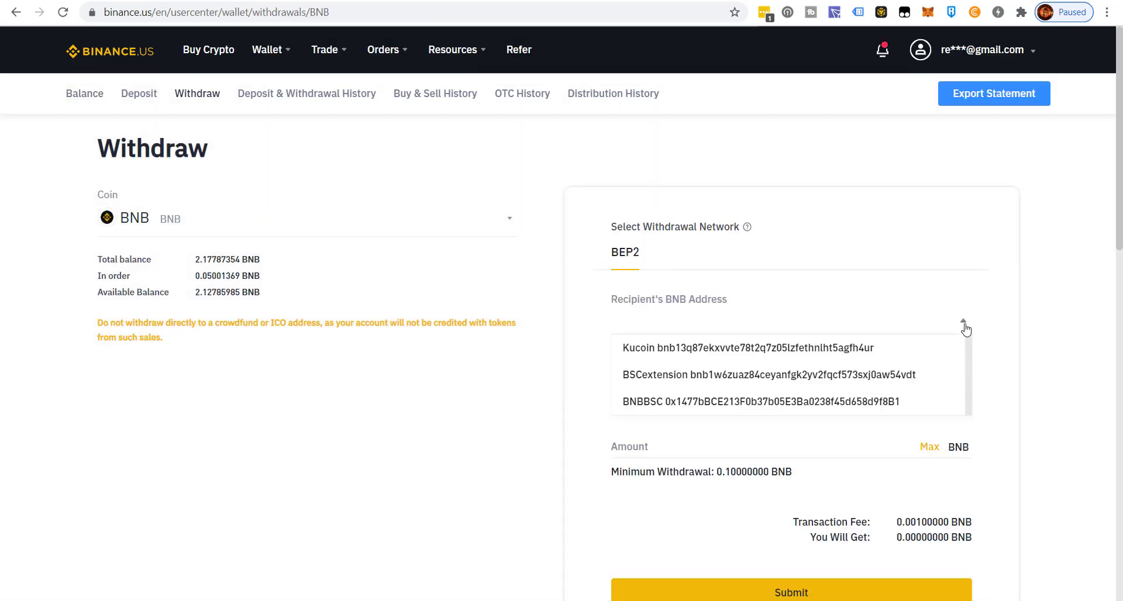
left_click(683, 351)
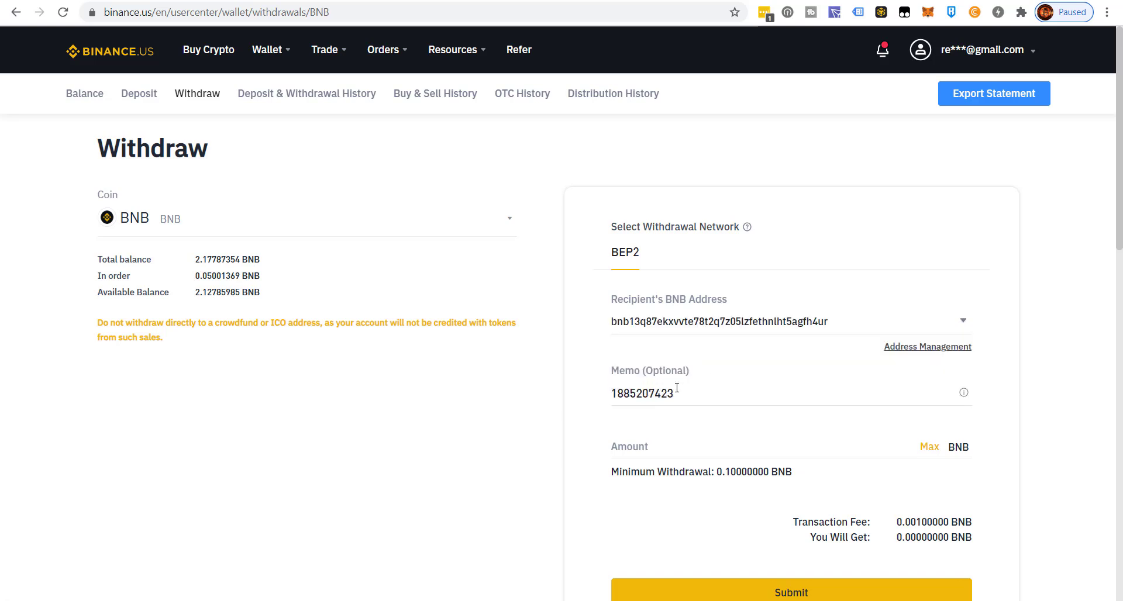
Enter a 1 BNB amount, submit, and enter the Google Authenticator code.
scroll(673, 420, "down", 1)
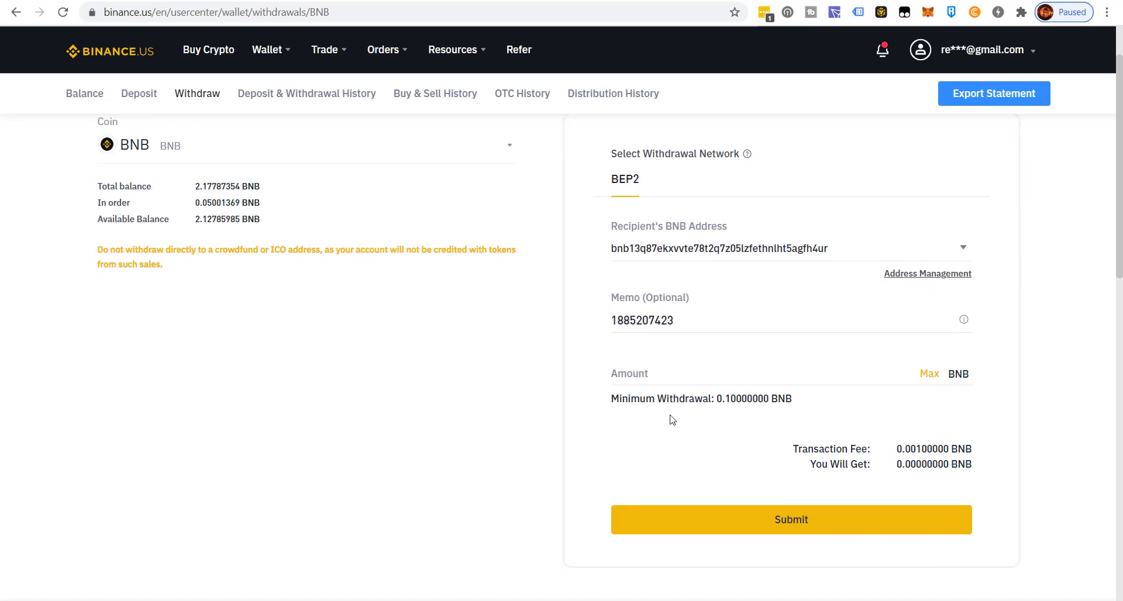
left_click(734, 379)
type("1")
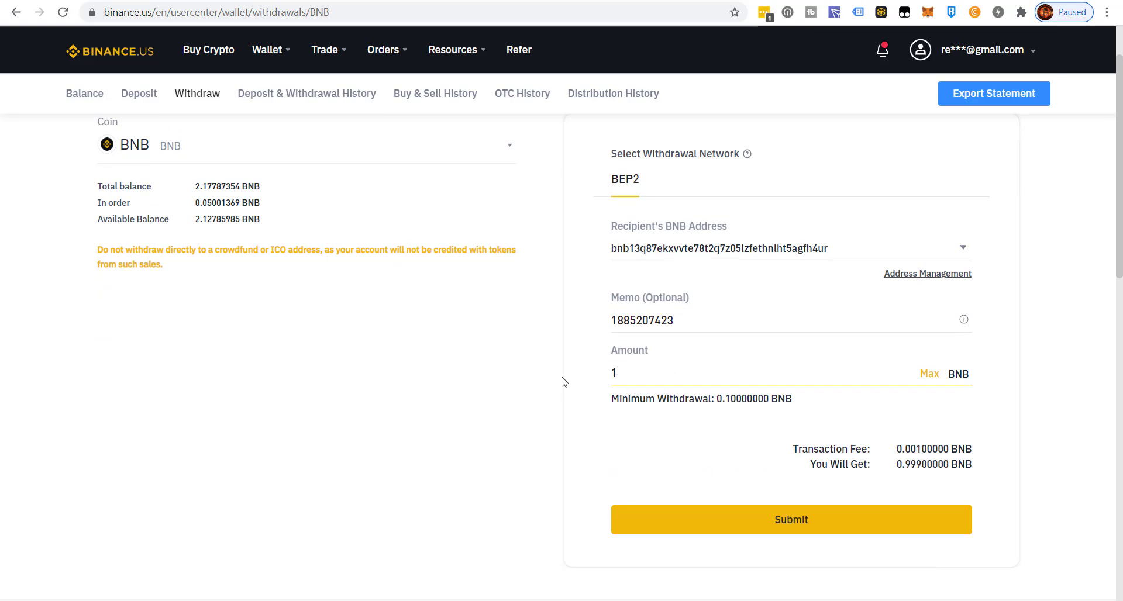
left_click(793, 527)
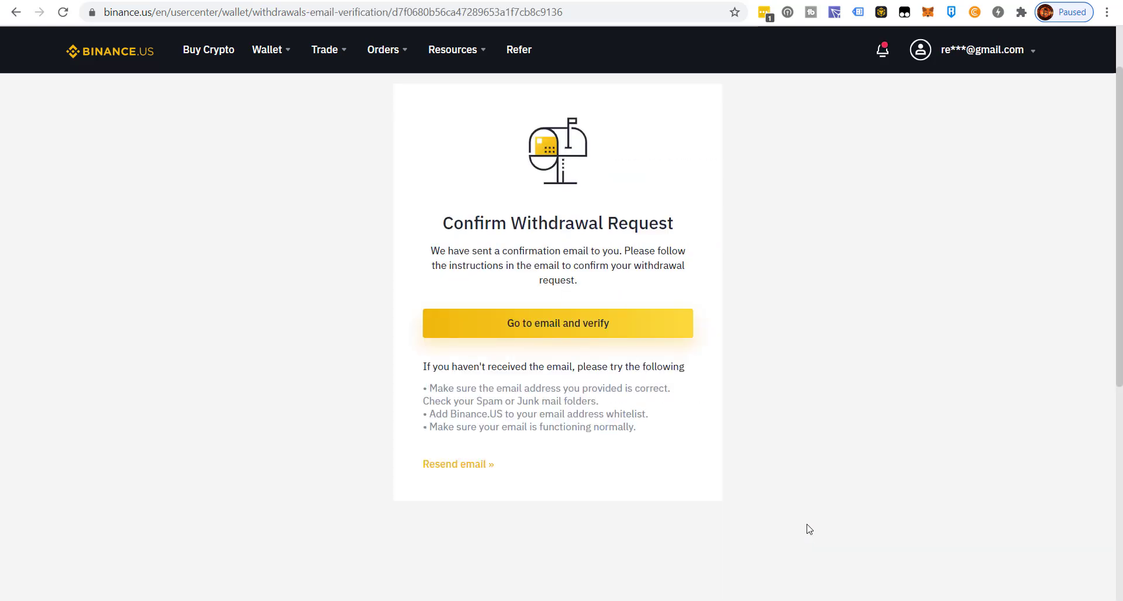
Confirm the 1 BNB withdrawal through the email link, then bring up the MetaMask wallet.
left_click(601, 321)
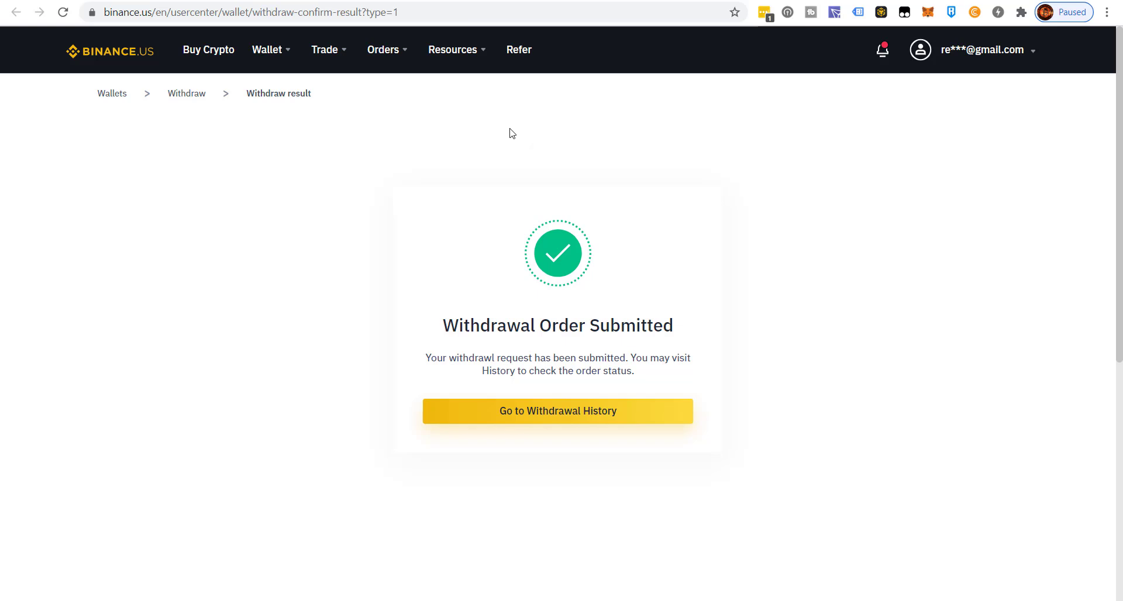
left_click(928, 12)
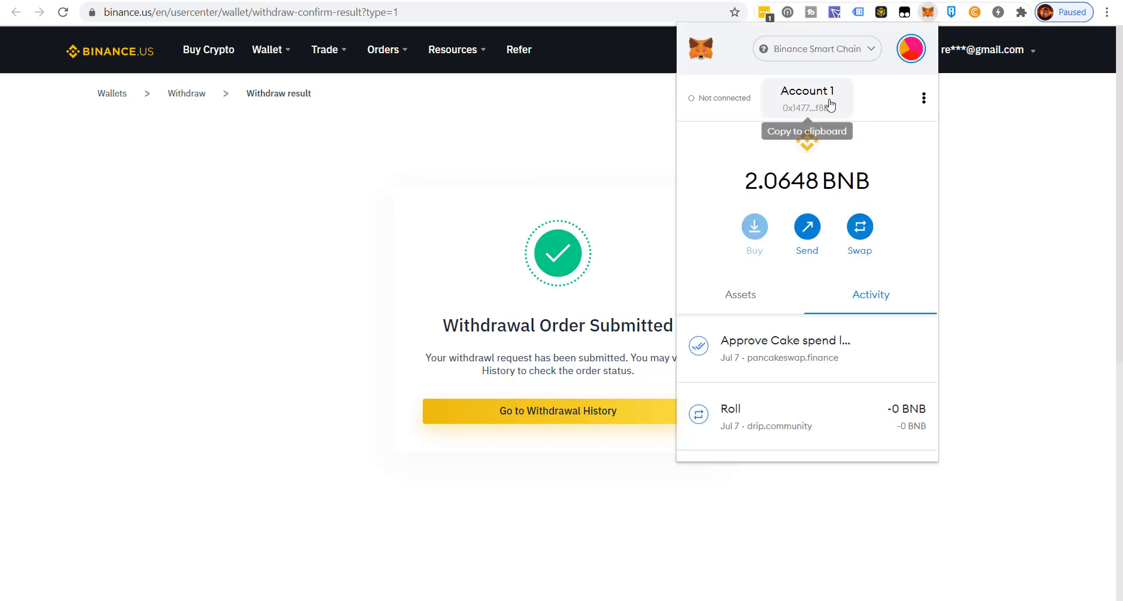
View MetaMask's network list to confirm KCC is available, then close it.
left_click(858, 54)
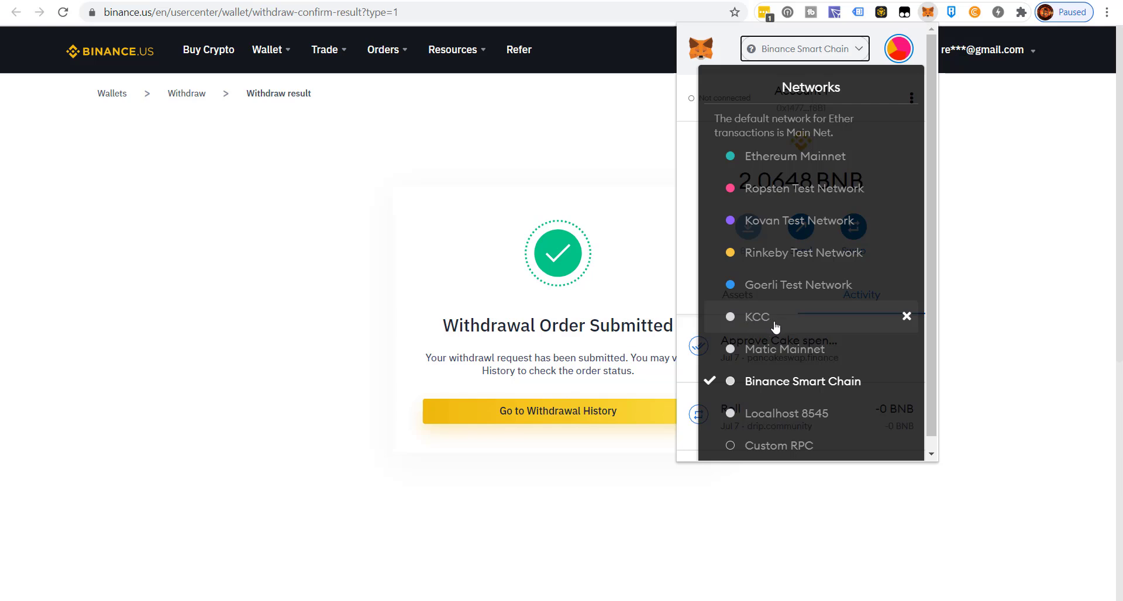
left_click(383, 227)
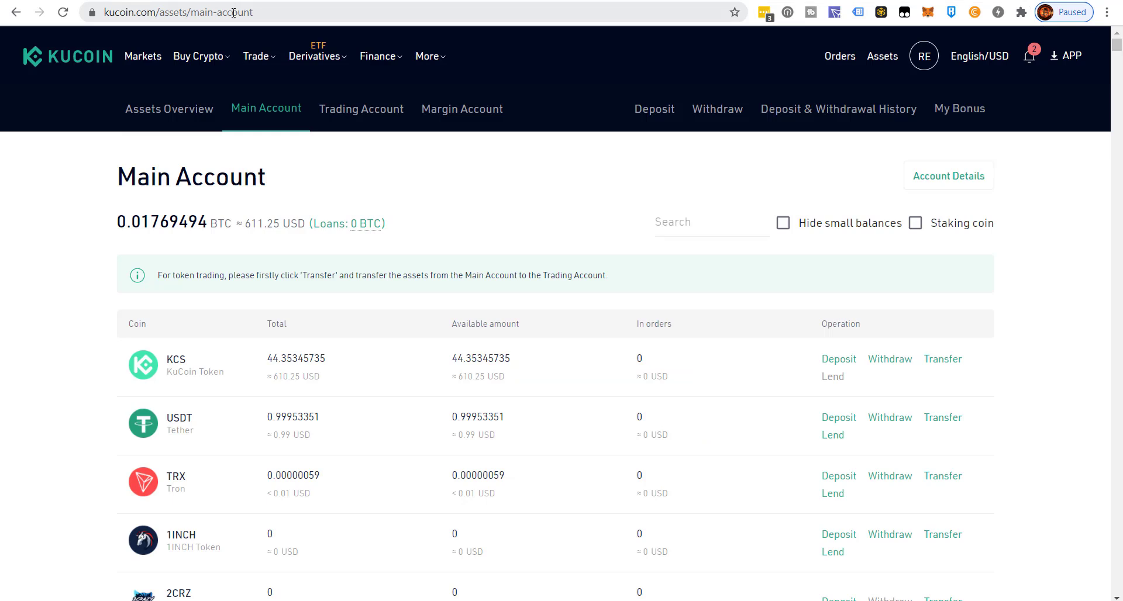
Reload KuCoin, search the Main Account for BNB (still 0), and view the deposit history.
key("F5")
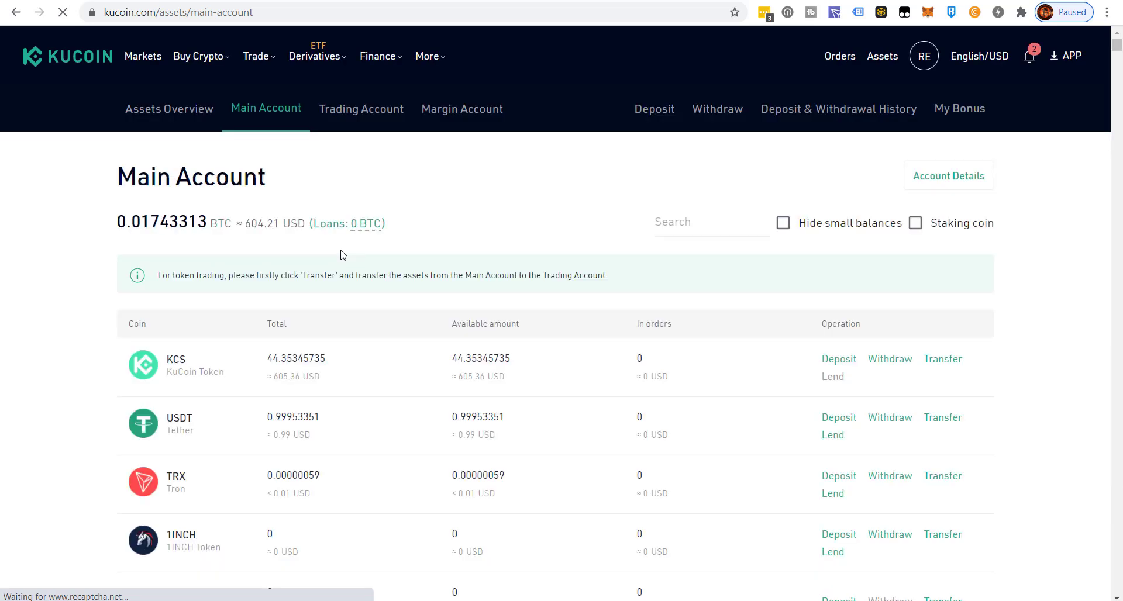
left_click(683, 228)
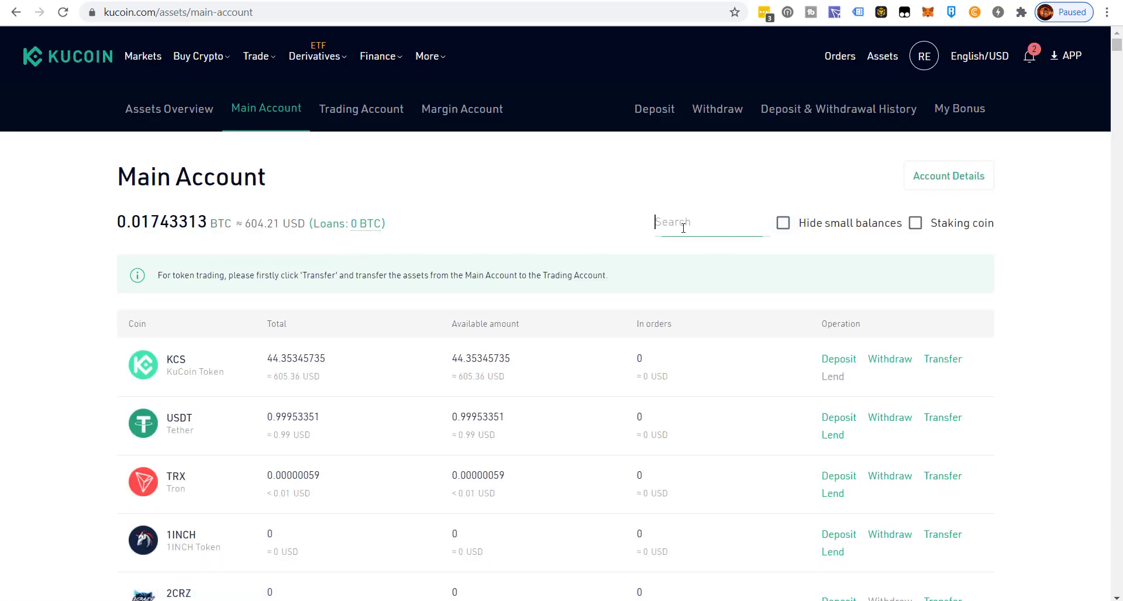
type("B")
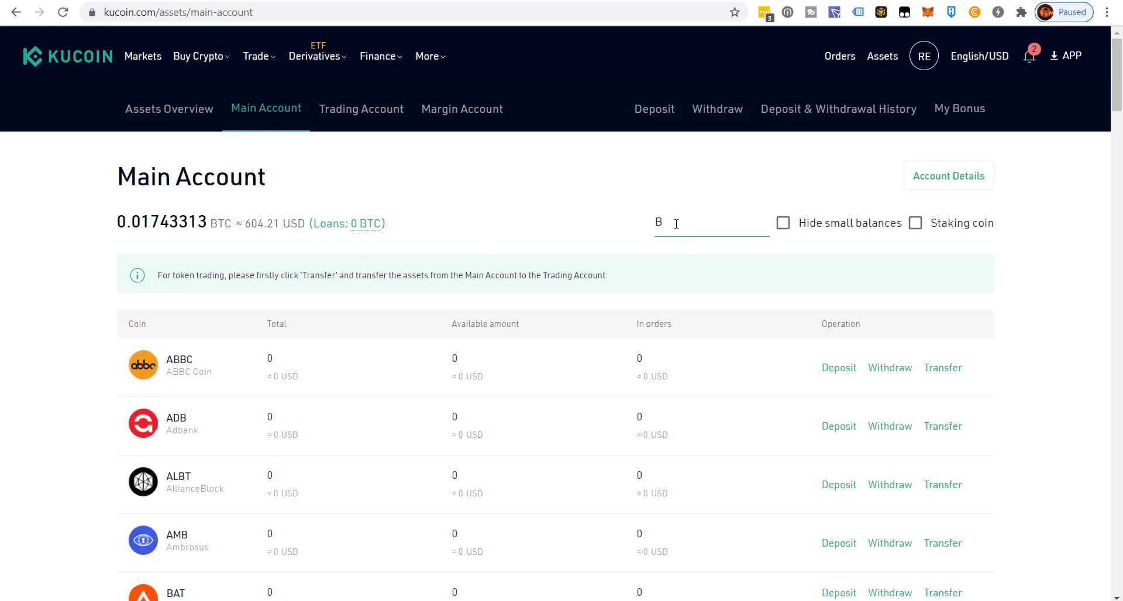
type("NB")
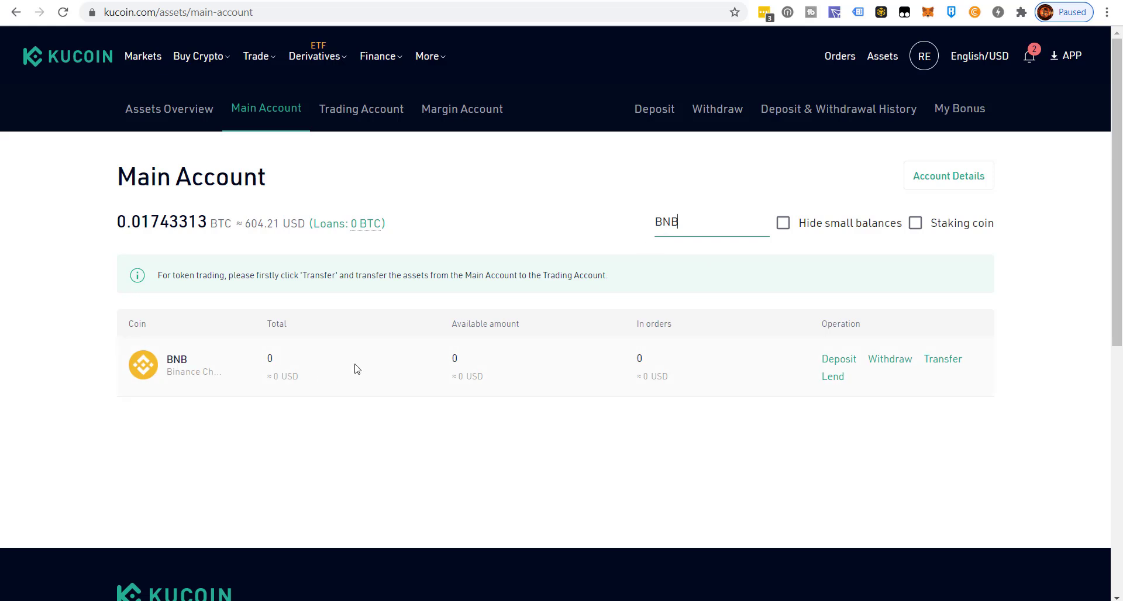
left_click(797, 115)
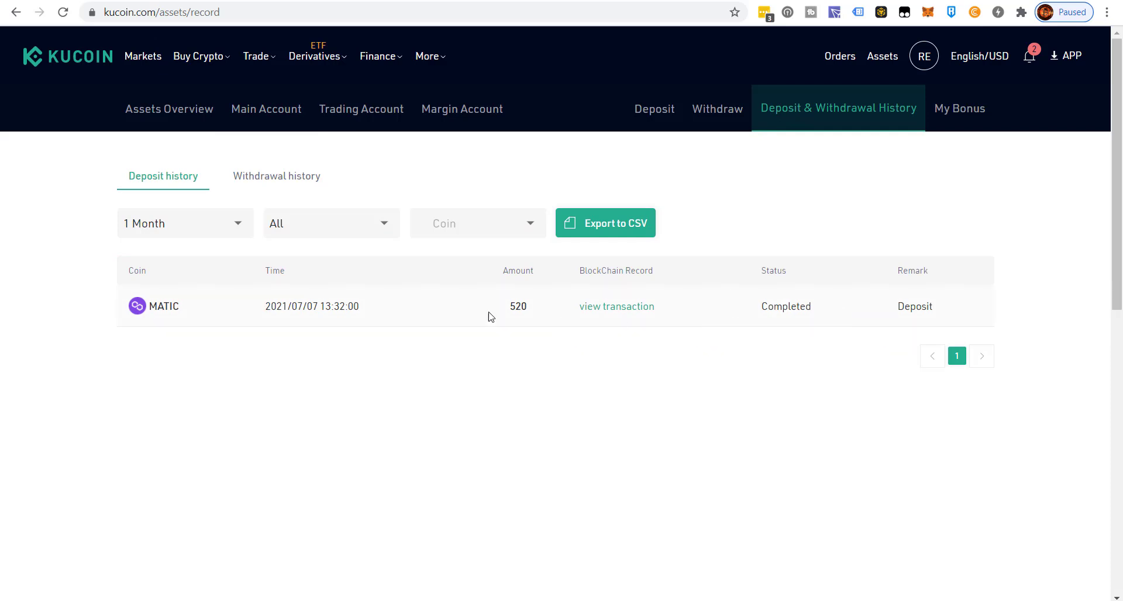
Reload the history until the 0.999 BNB deposit shows Completed, then return to Main Account.
left_click(62, 12)
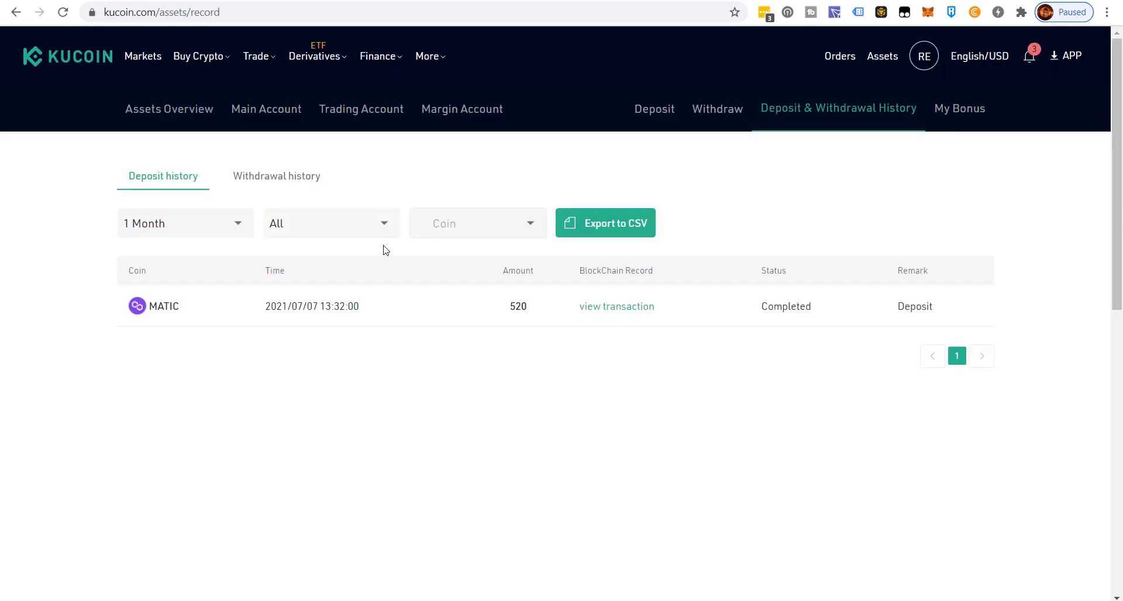
key("F5")
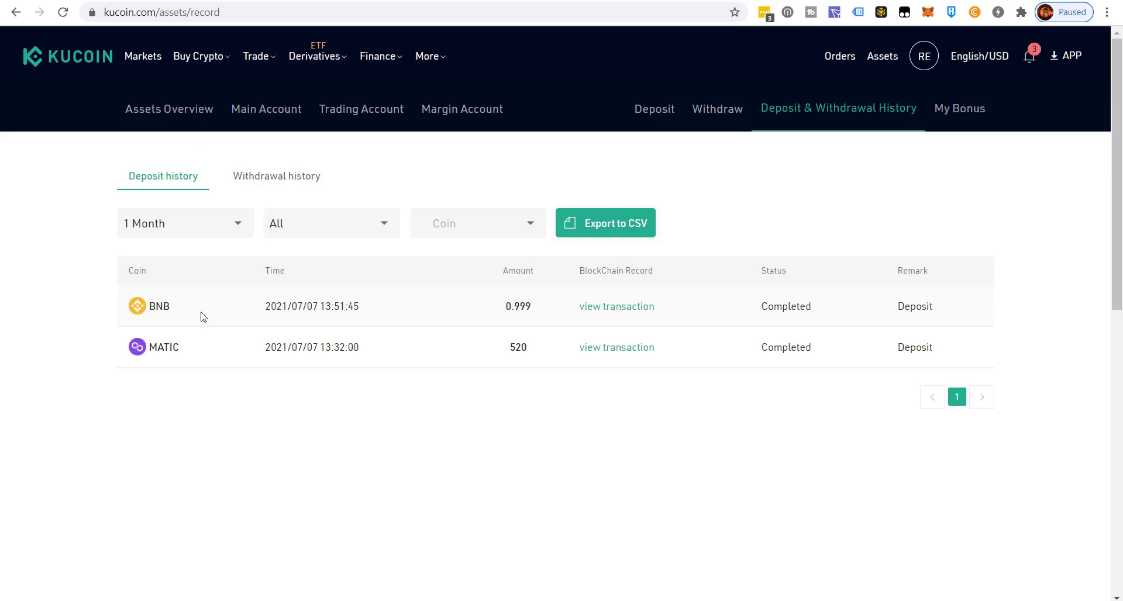
left_click(261, 116)
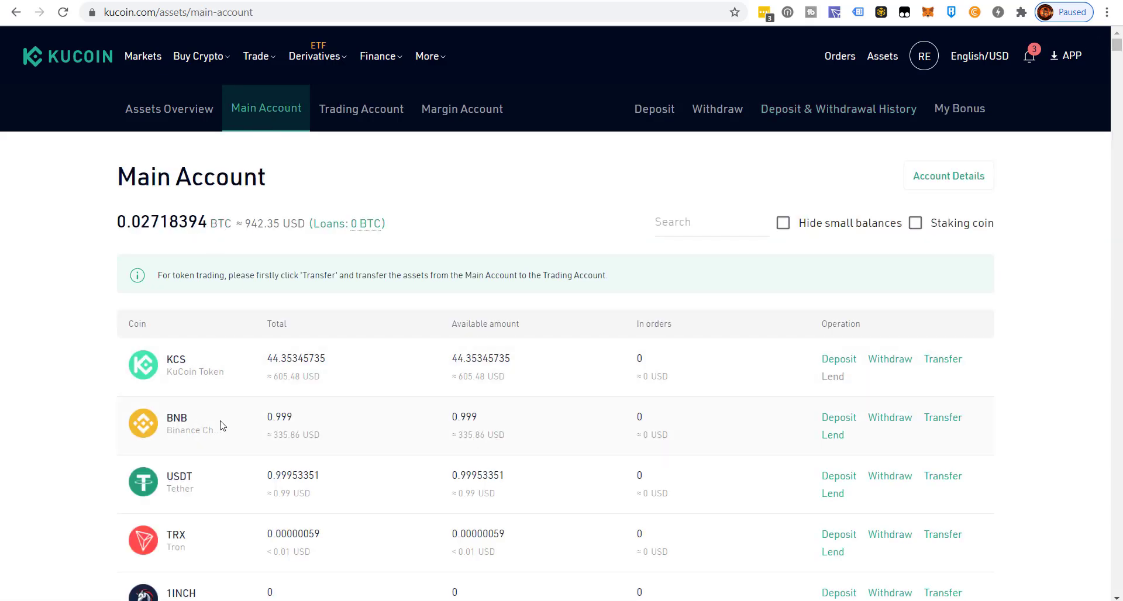
Transfer the full 0.999 BNB from Main to Trading Account and view Trading balances.
left_click(939, 419)
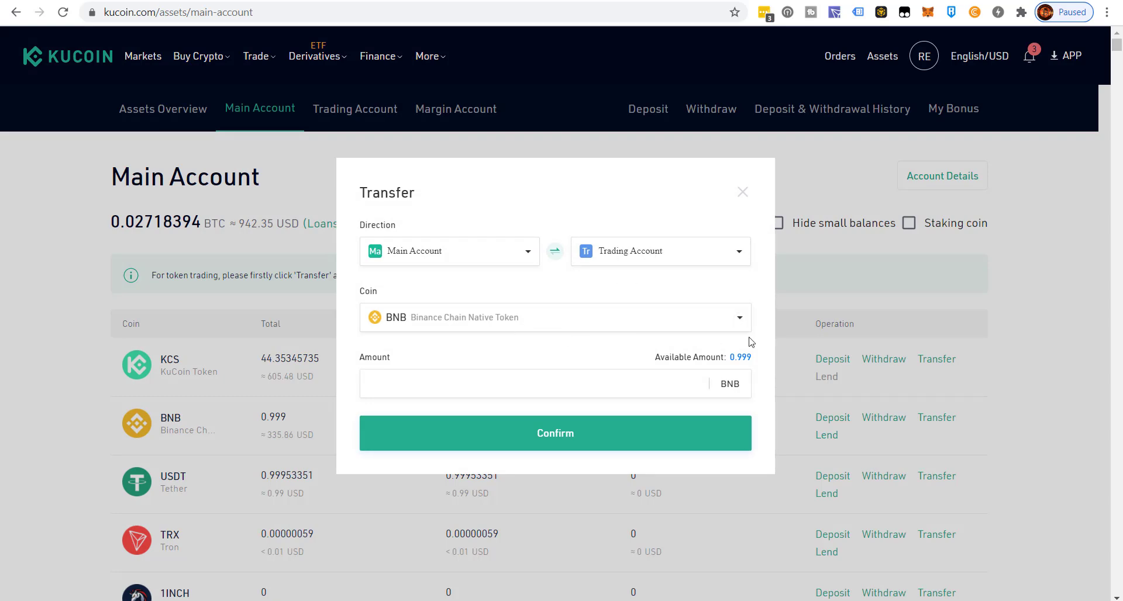
left_click(740, 357)
left_click(563, 434)
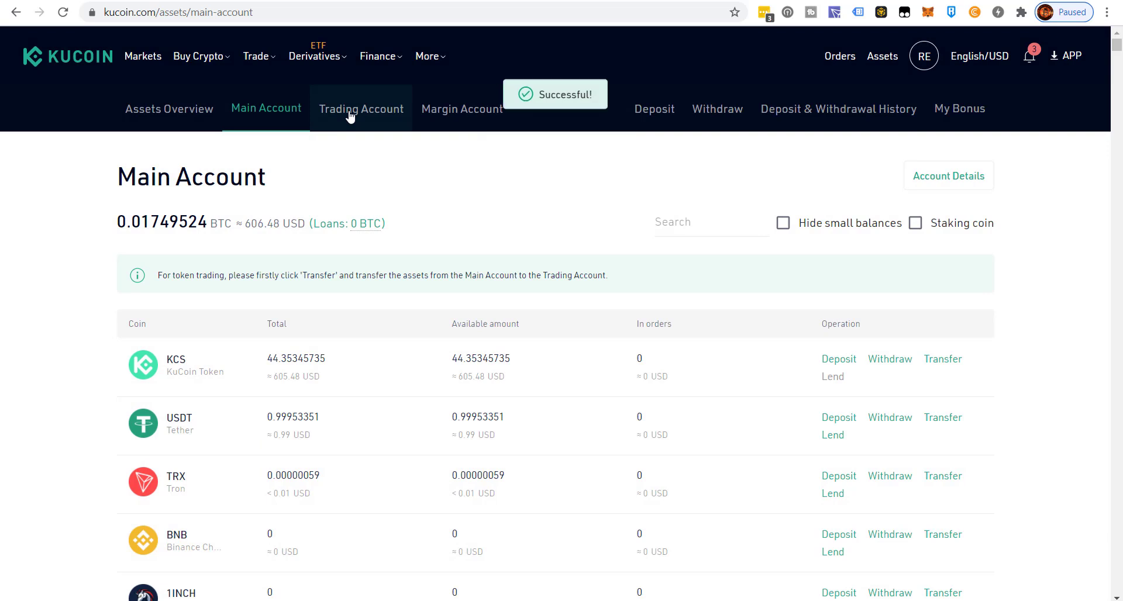
left_click(350, 117)
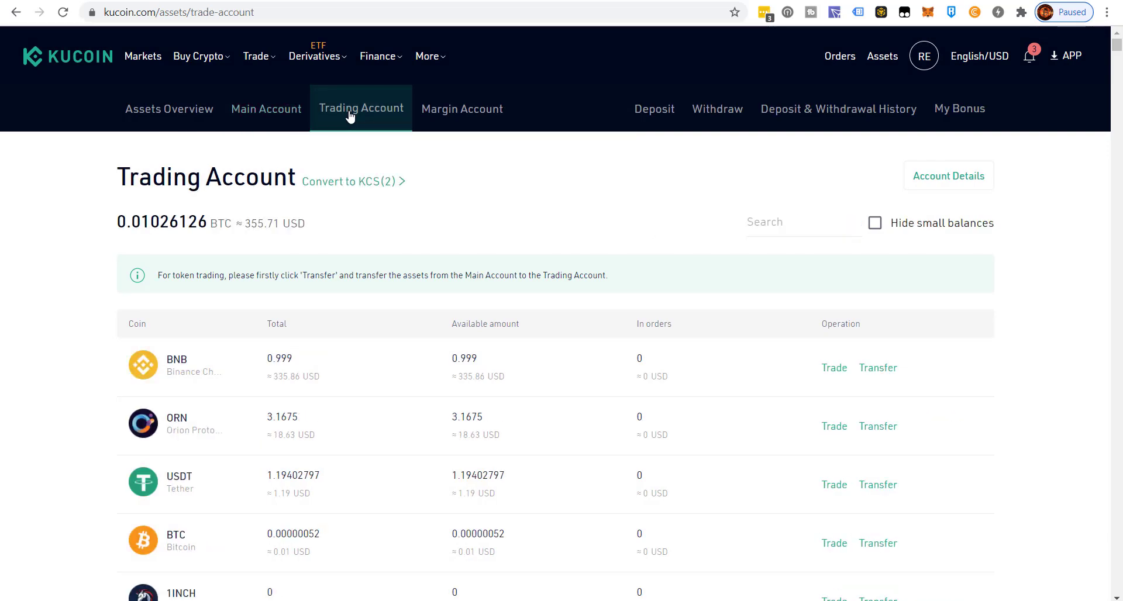
Place a market sell of 100% (0.999 BNB) on the BNB/KCS pair.
left_click(836, 371)
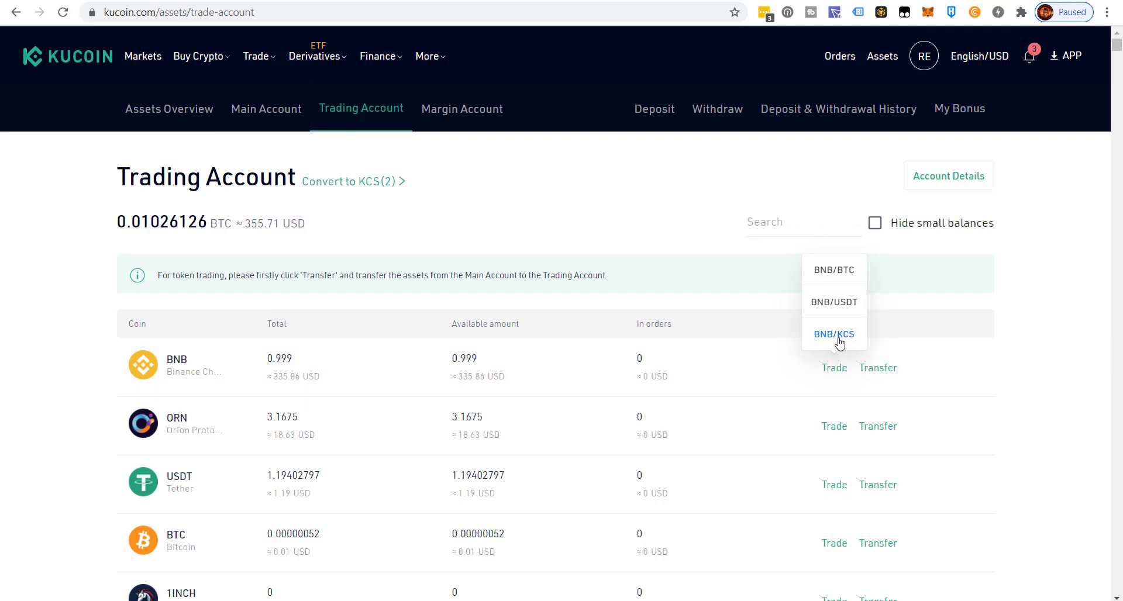
left_click(829, 341)
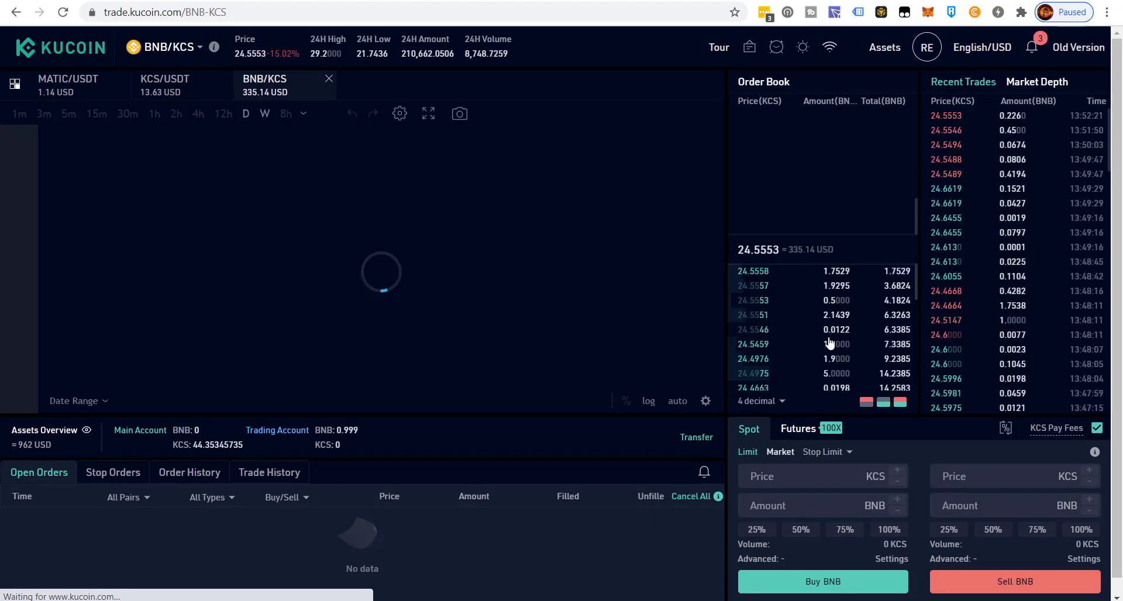
mouse_move(827, 351)
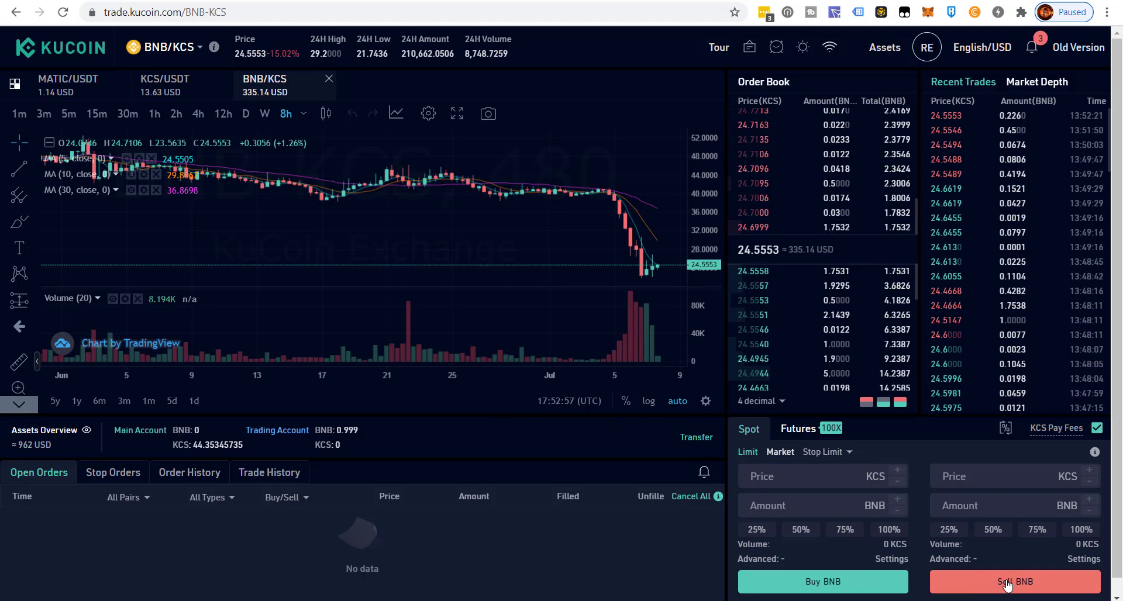
left_click(780, 455)
left_click(1082, 531)
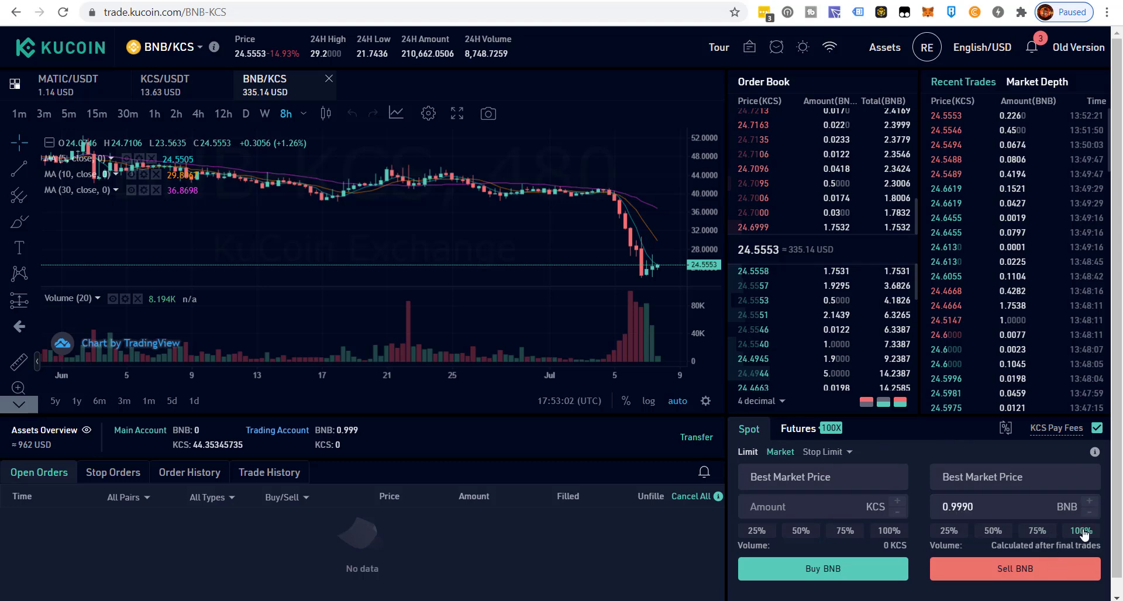
left_click(1004, 572)
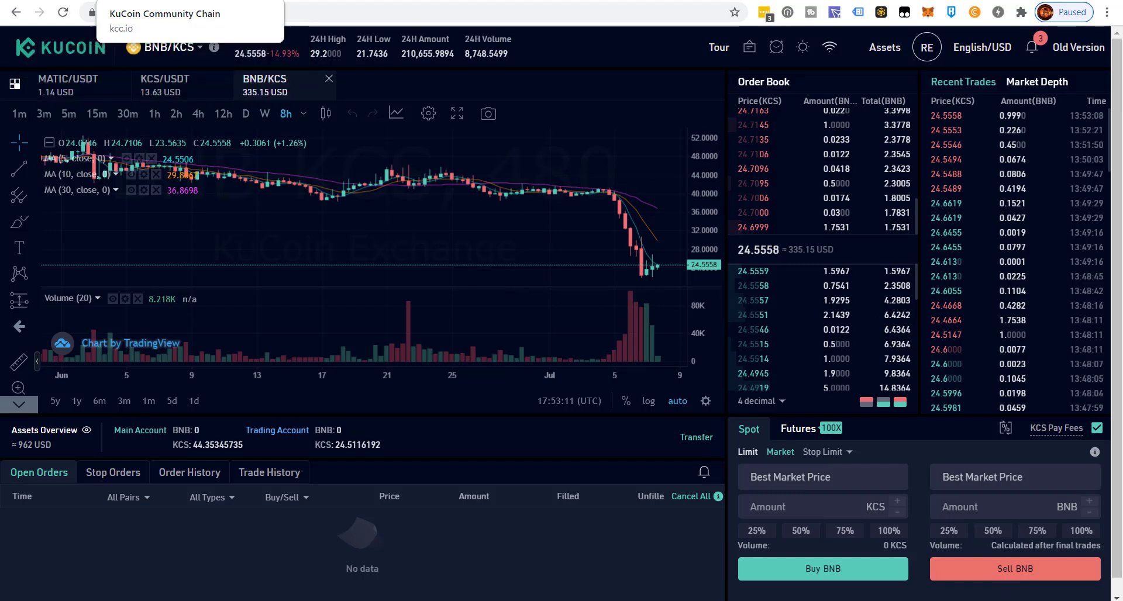
Return to the Trading Account, filter balances to KCS, and refresh the page.
key("ctrl+Tab")
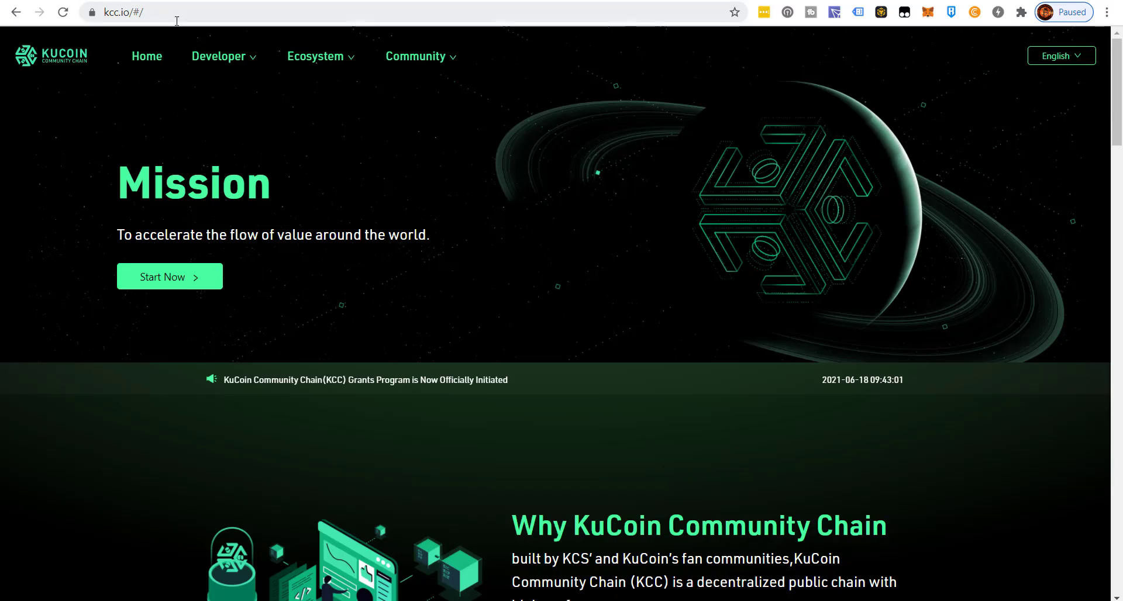
key("ctrl+shift+Tab")
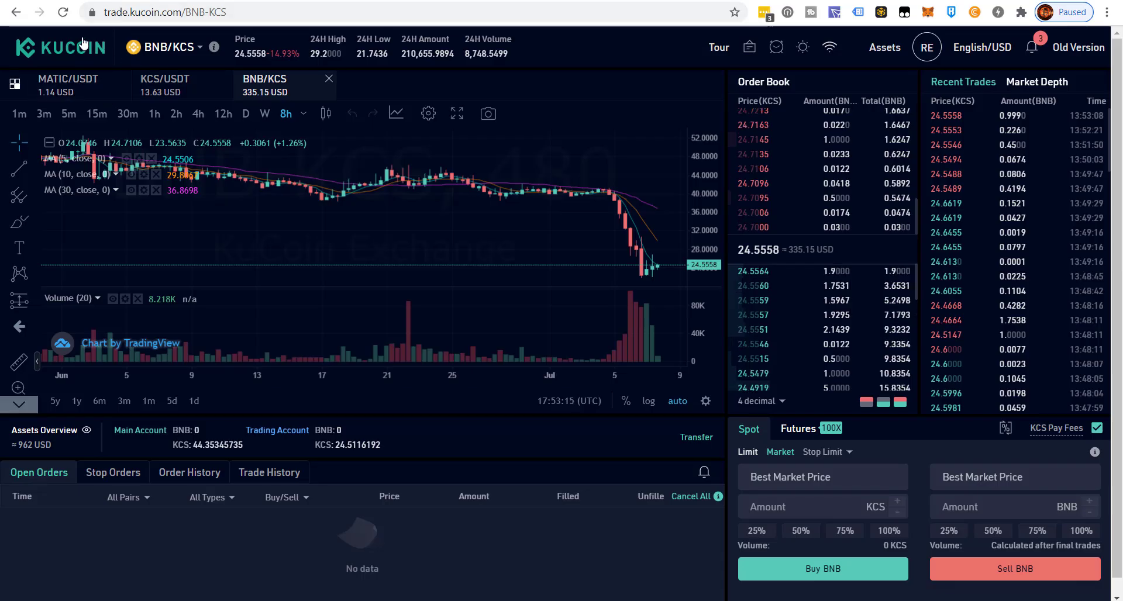
left_click(18, 12)
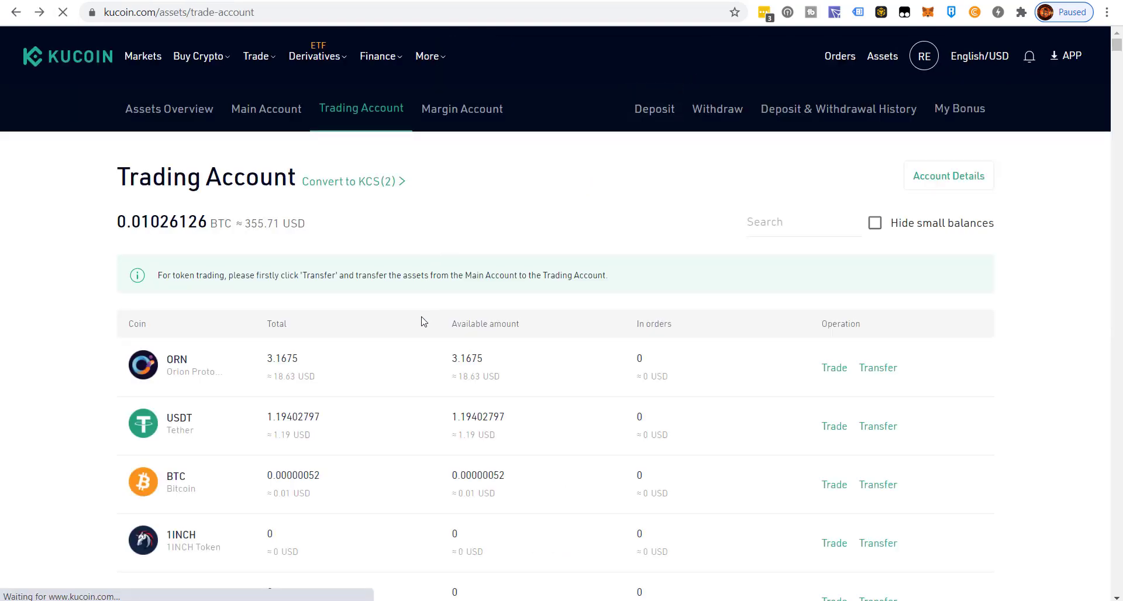
left_click(789, 218)
type("KCS")
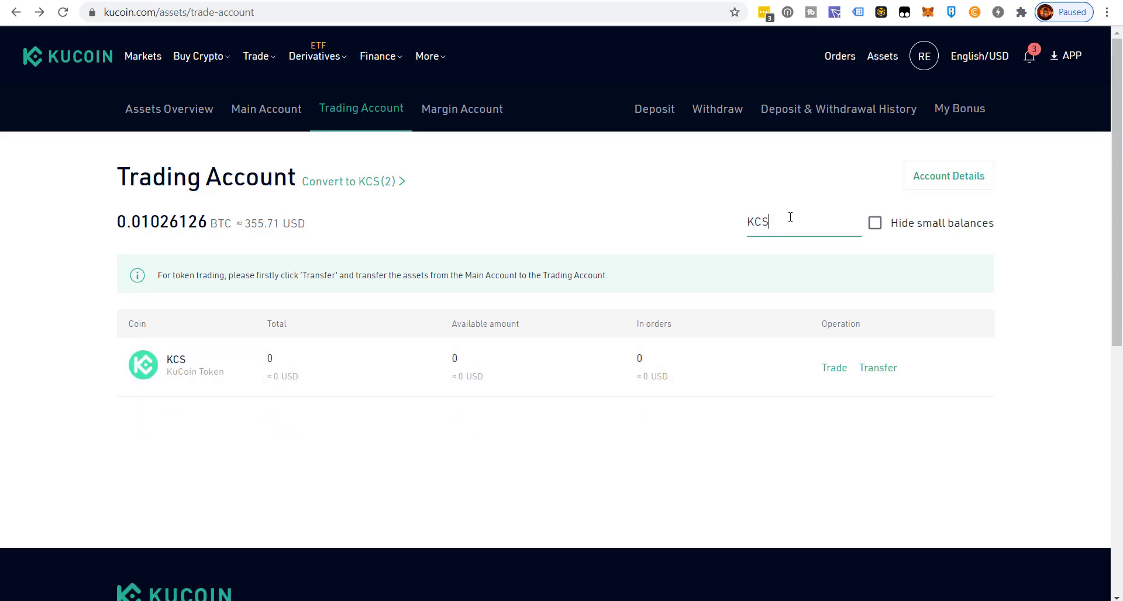
key("F5")
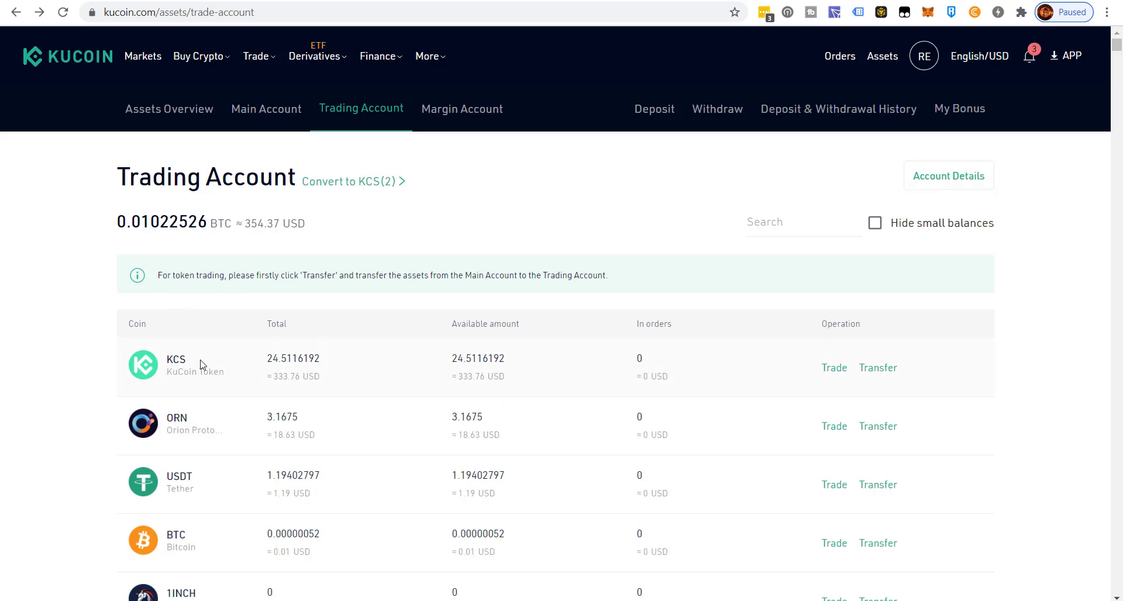
Transfer all 24.5116192 KCS from Trading to Main Account and view Main balances.
left_click(880, 370)
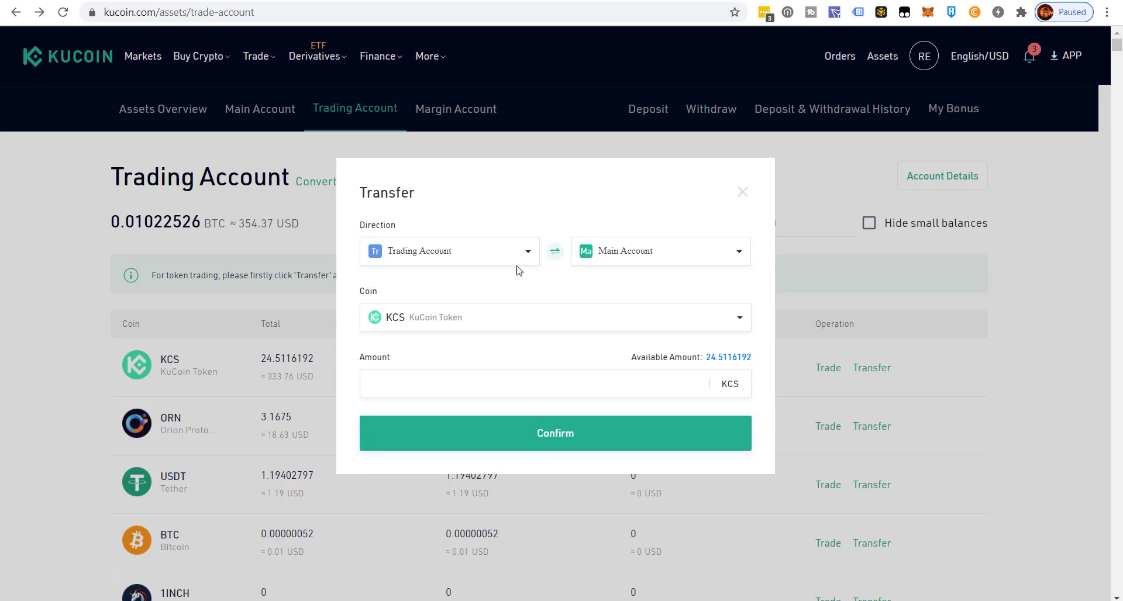
left_click(730, 361)
left_click(566, 445)
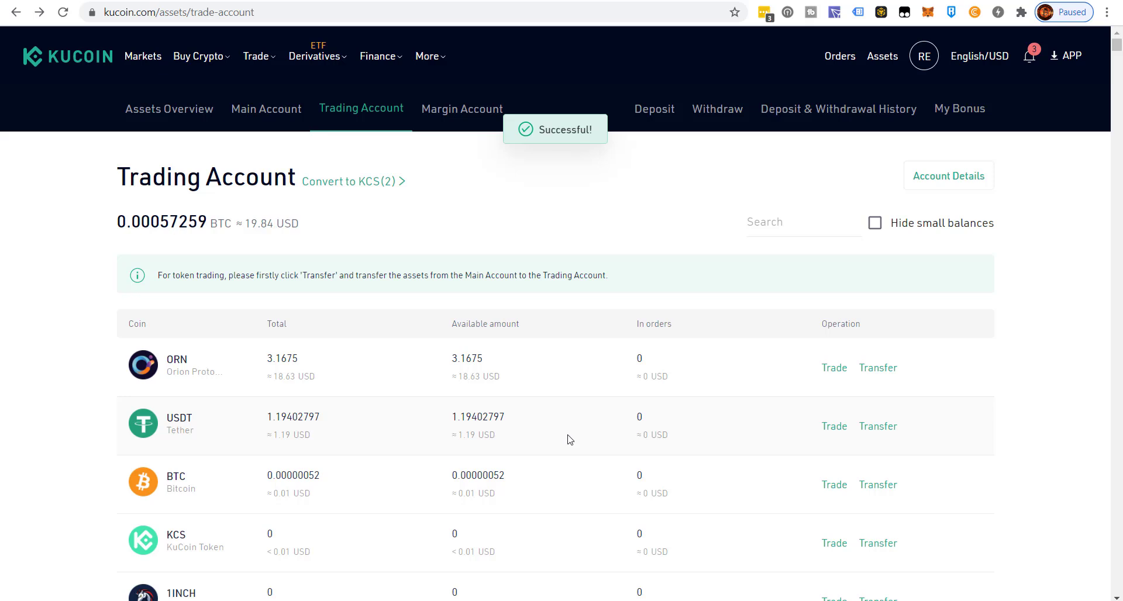
left_click(269, 113)
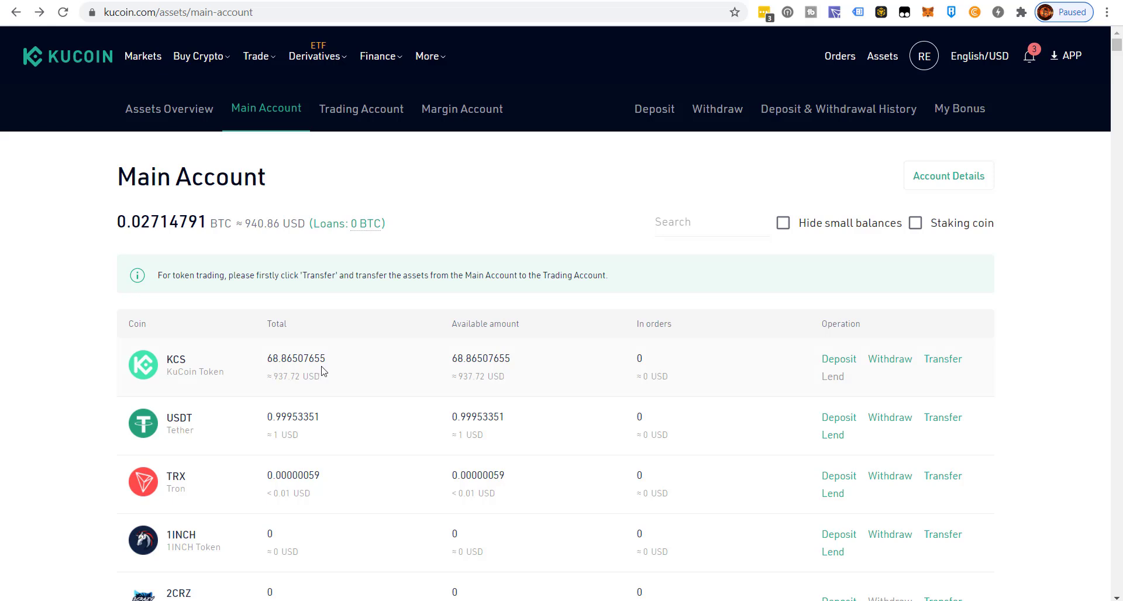
Switch MetaMask Account 1 to the KCC network and copy its wallet address.
left_click(927, 13)
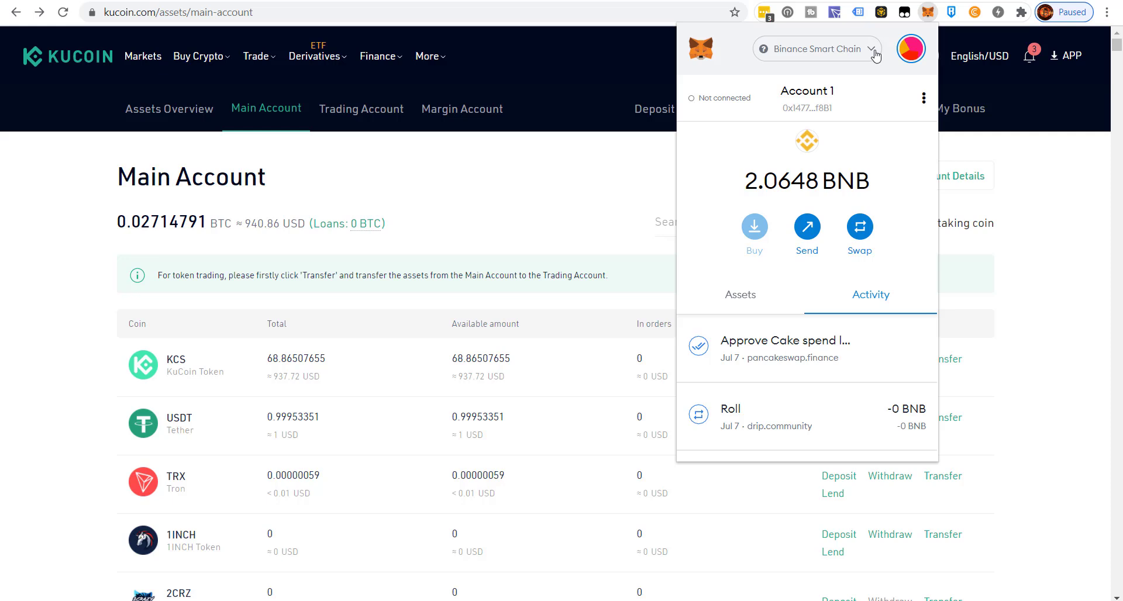
left_click(866, 49)
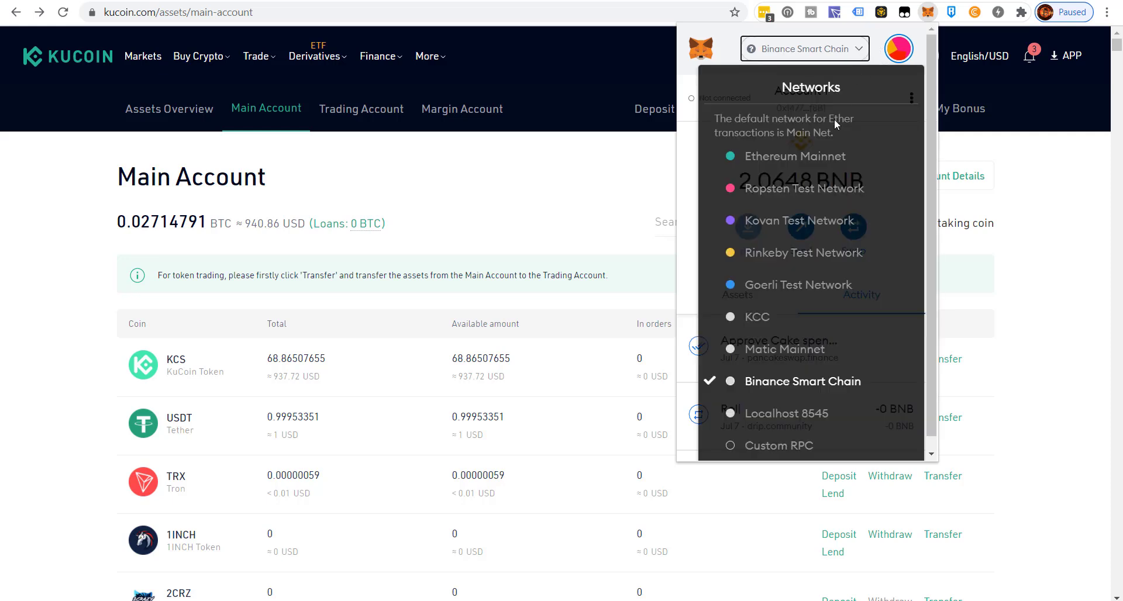
left_click(758, 321)
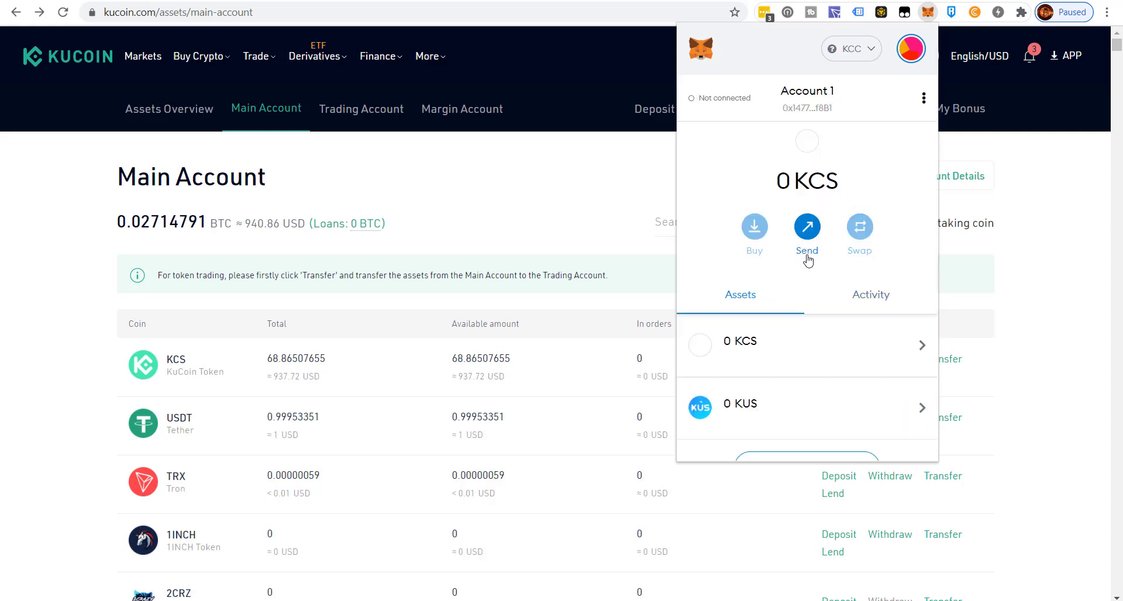
left_click(812, 101)
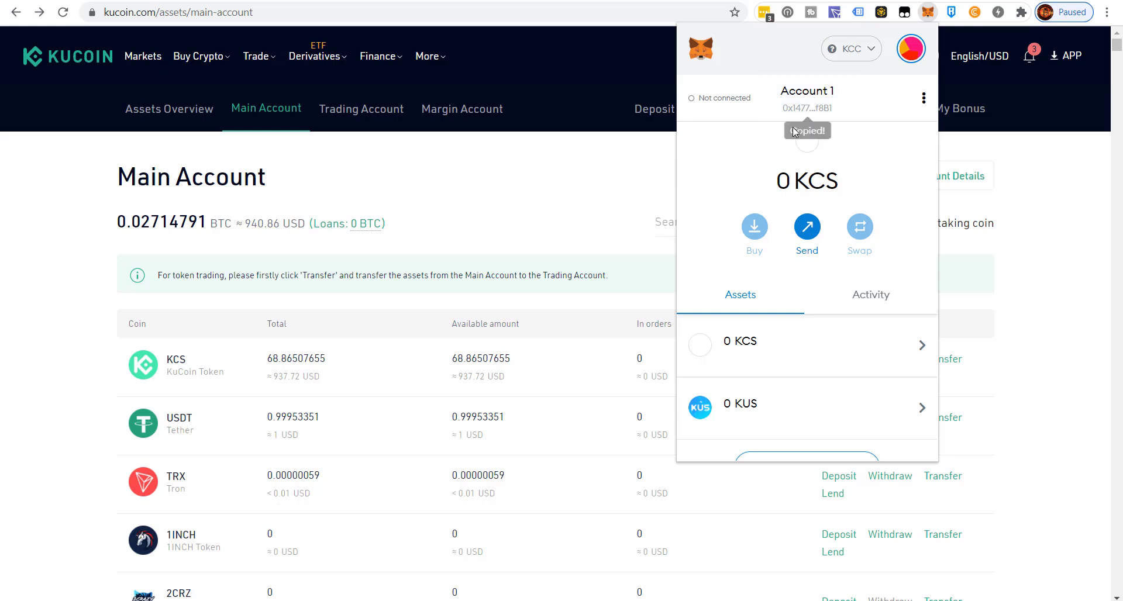
left_click(217, 386)
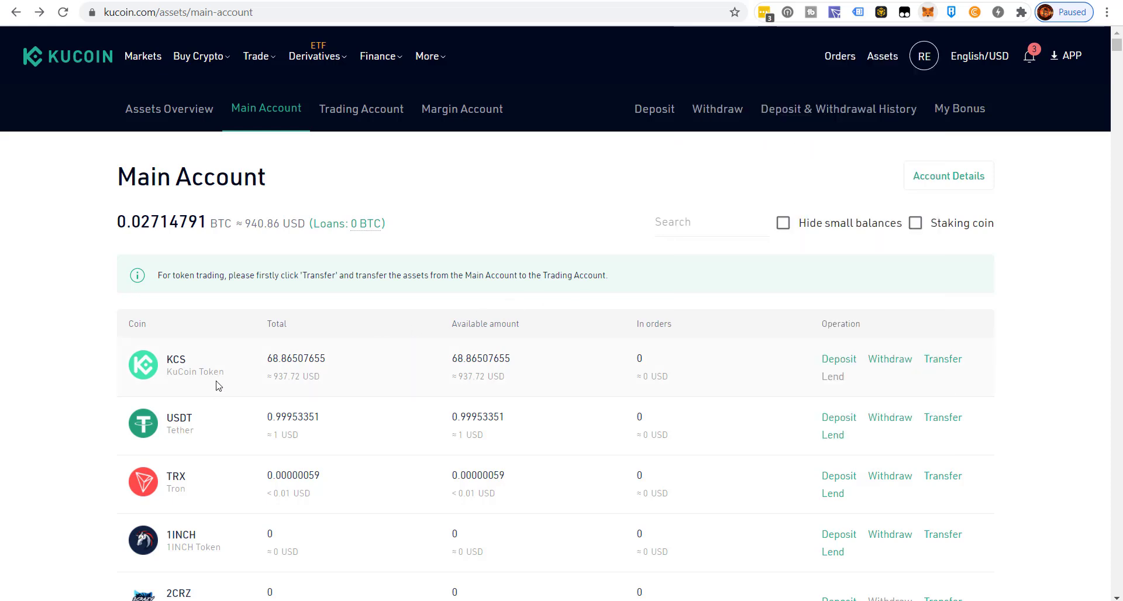
Withdraw the max 68.86507655 KCS over KCC to the pasted MetaMask address and confirm.
left_click(898, 365)
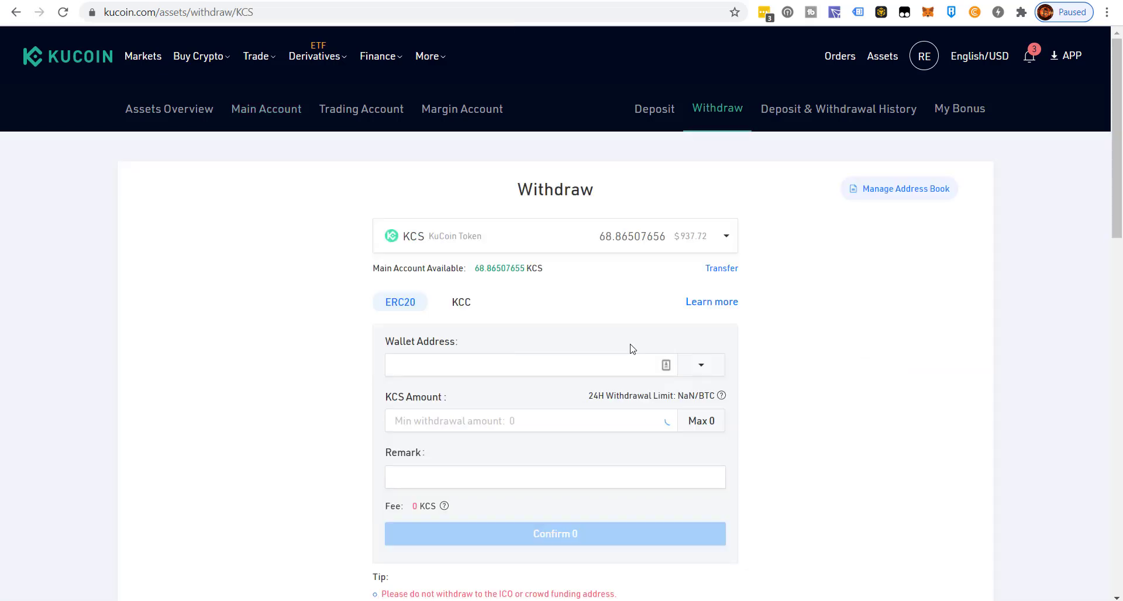
left_click(461, 308)
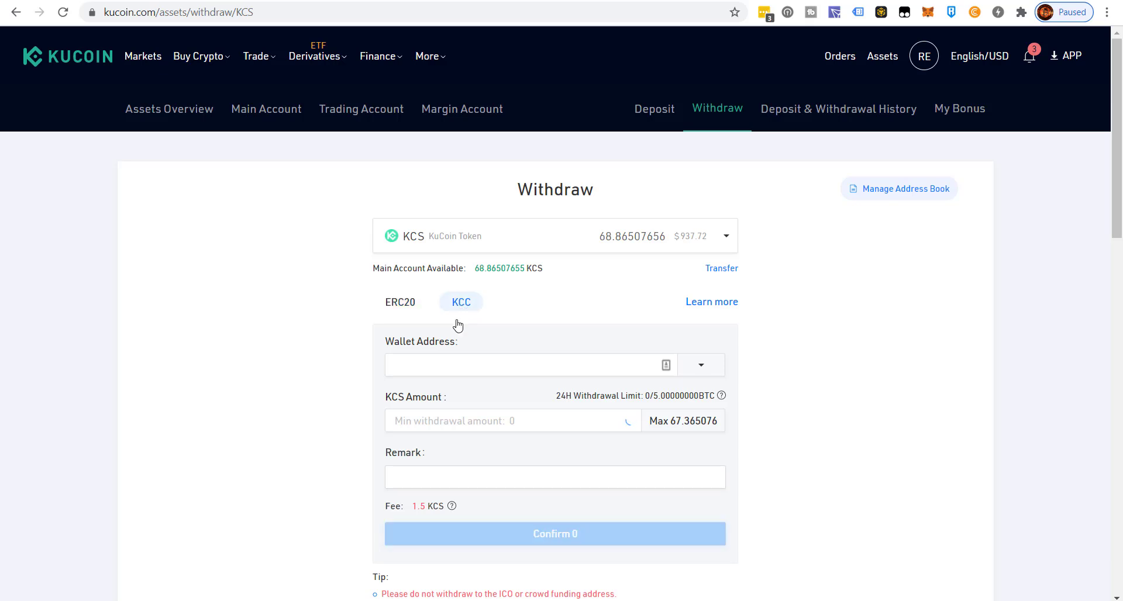
right_click(431, 368)
left_click(467, 234)
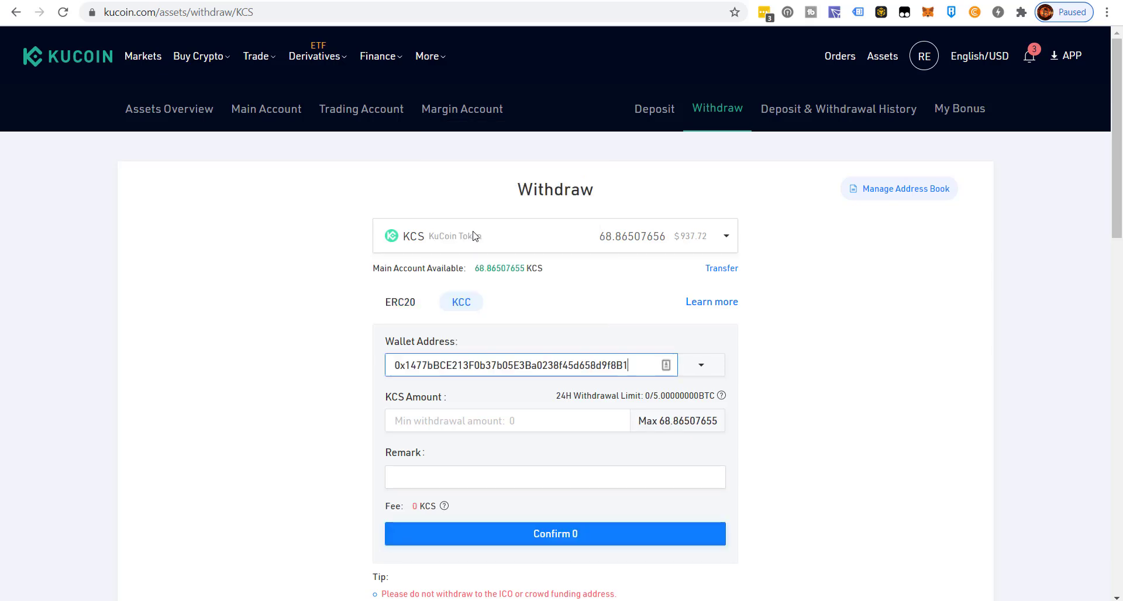
left_click(663, 420)
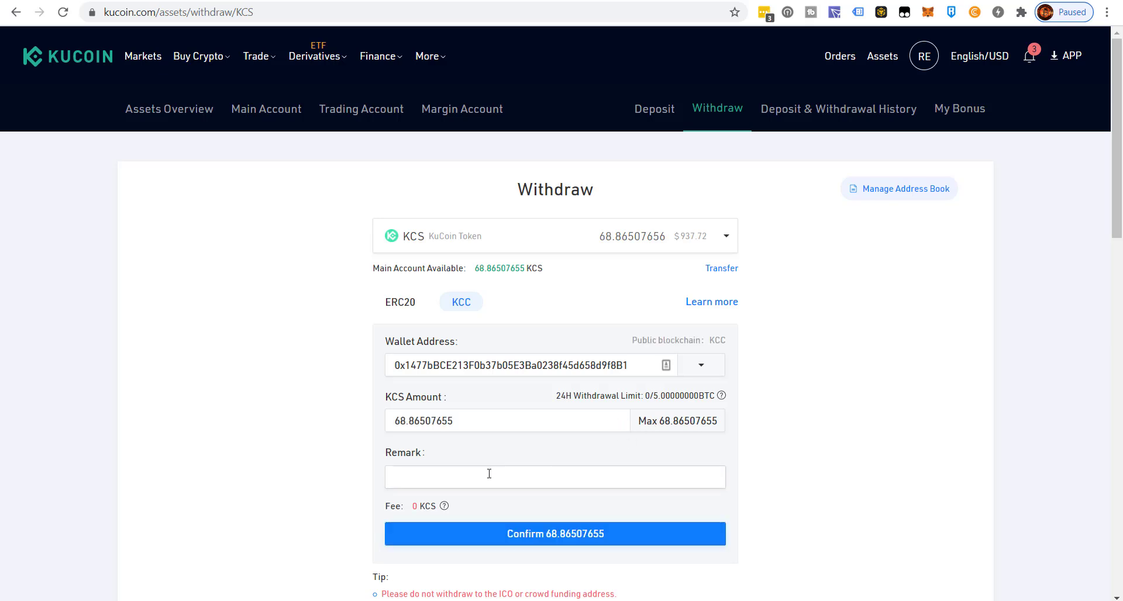
scroll(445, 482, "down", 1)
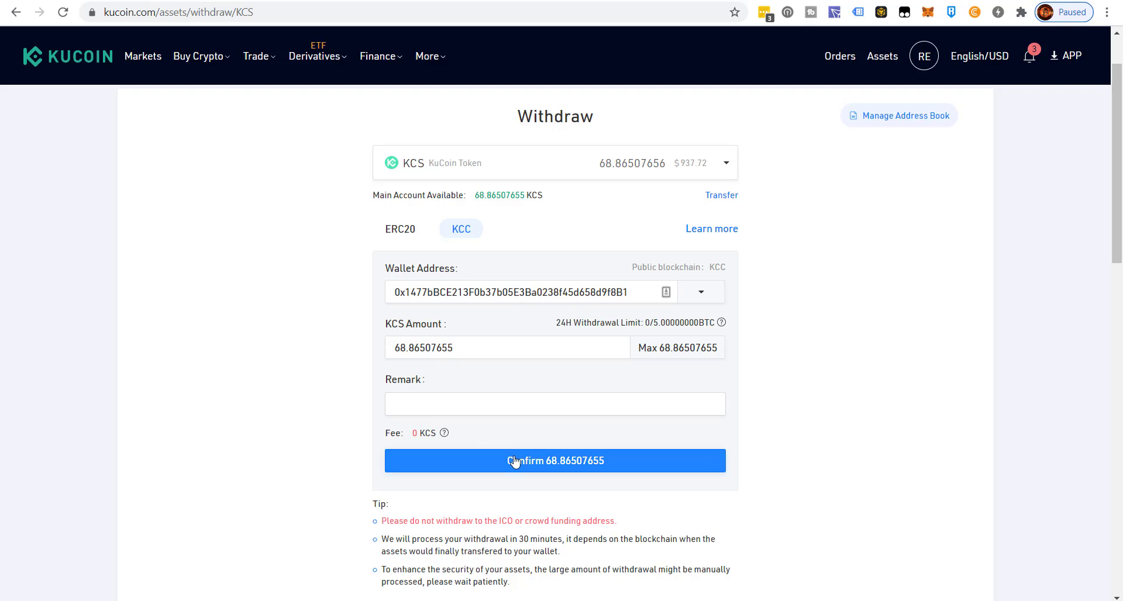
scroll(515, 461, "down", 1)
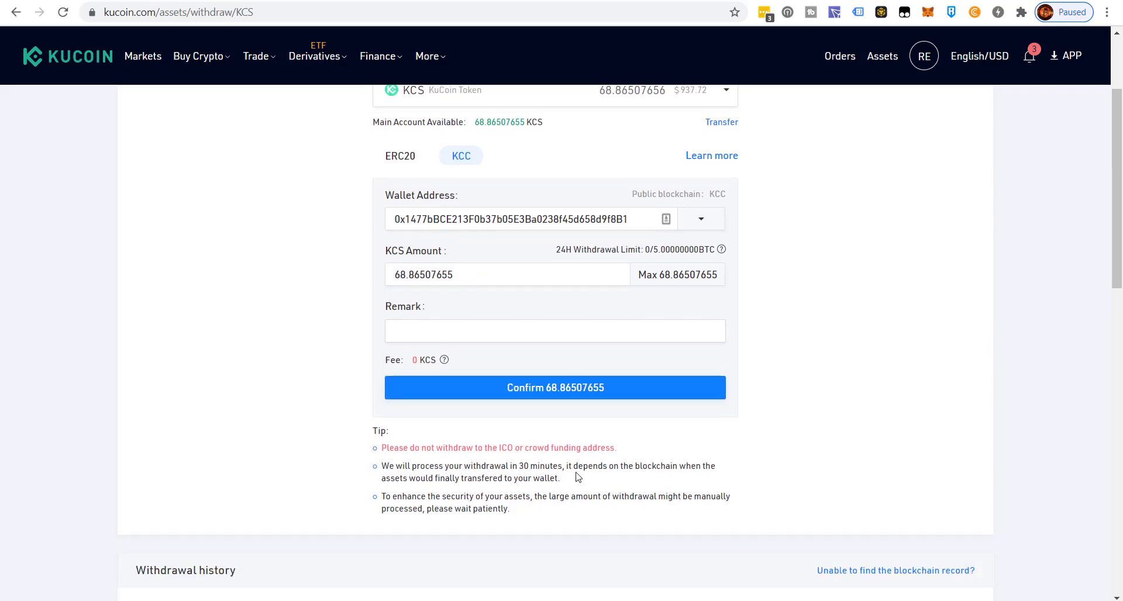
left_click(576, 394)
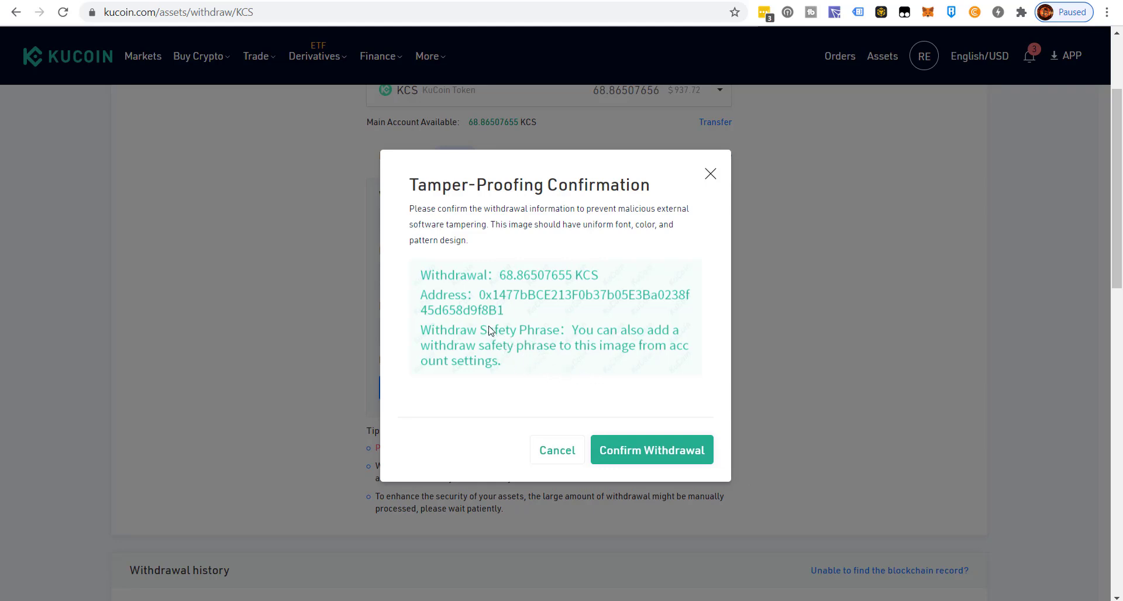
Confirm the 68.86507655 KCS withdrawal details and enter the trading password.
left_click(625, 452)
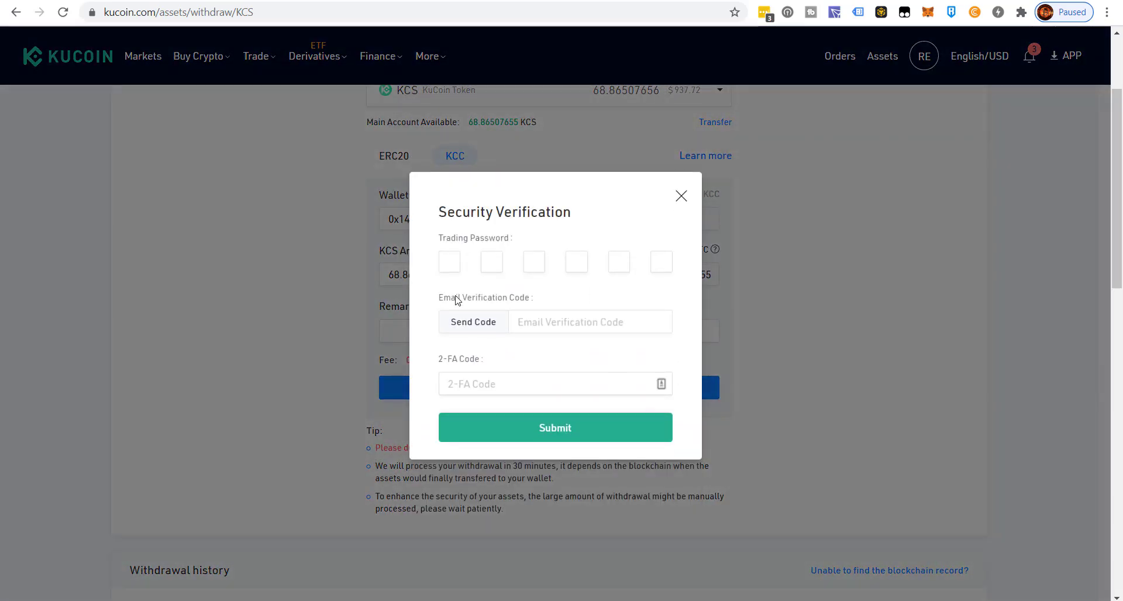
left_click(450, 262)
type("*****")
Enter the e-mail verification code and the 2-FA code, then submit the withdrawal.
left_click(472, 322)
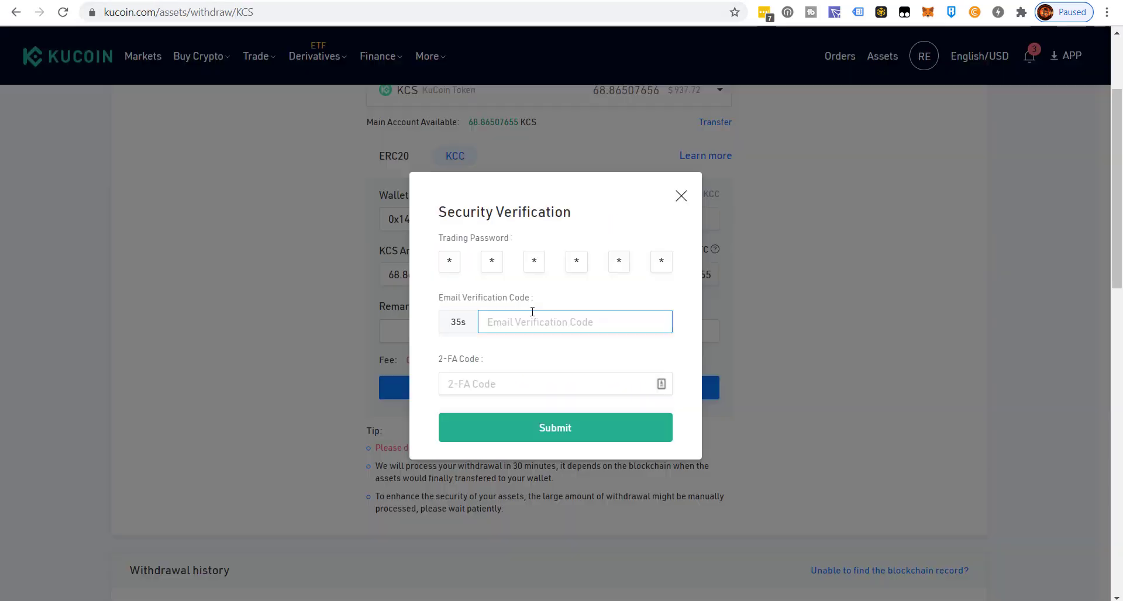
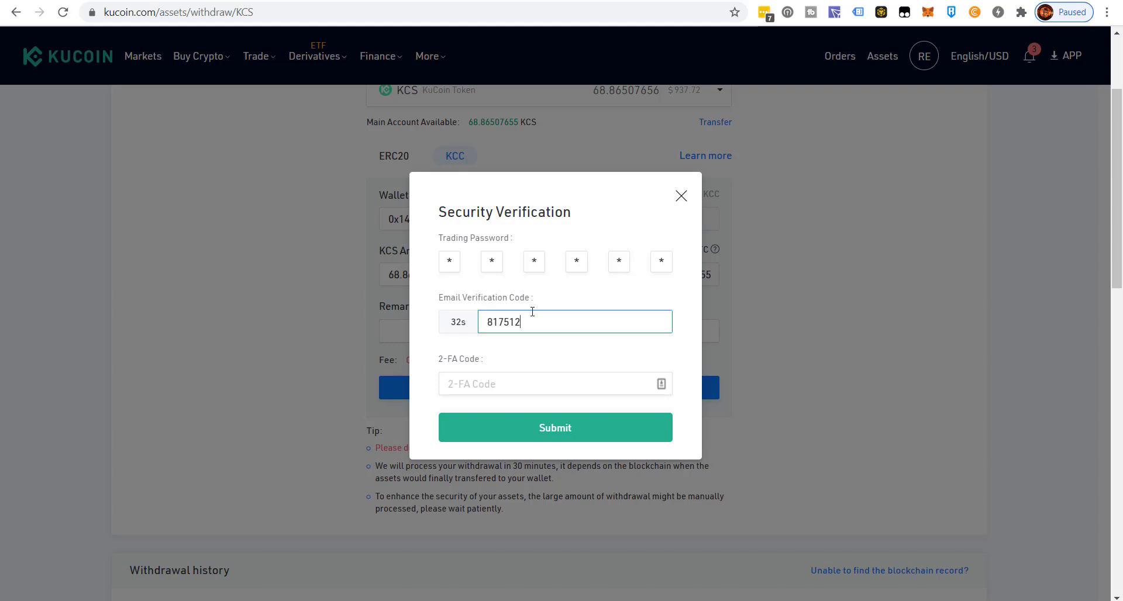
left_click(540, 383)
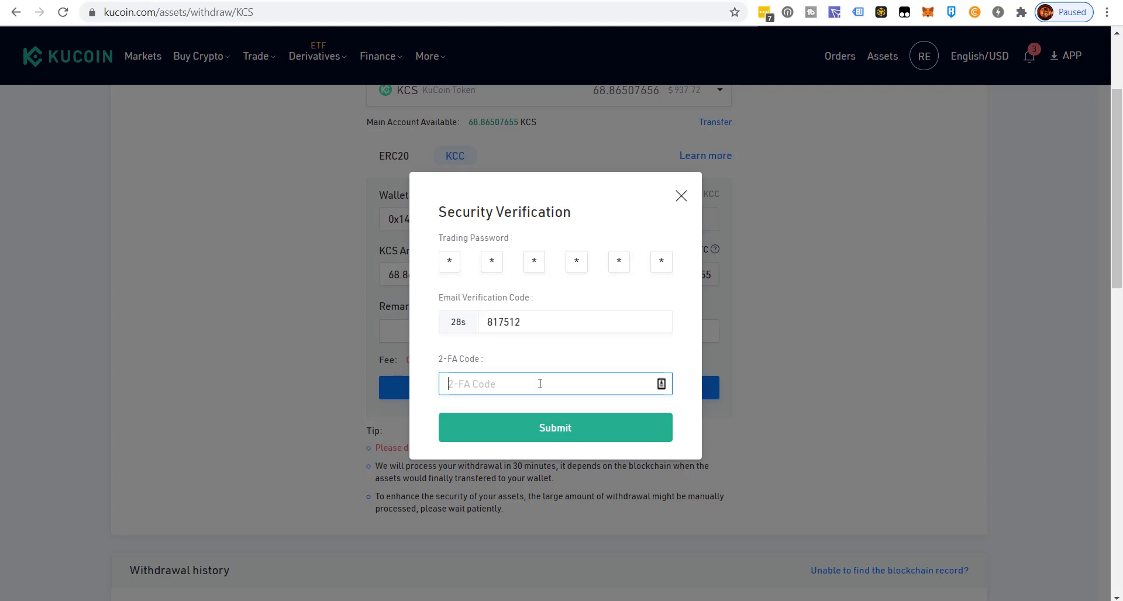
left_click(571, 429)
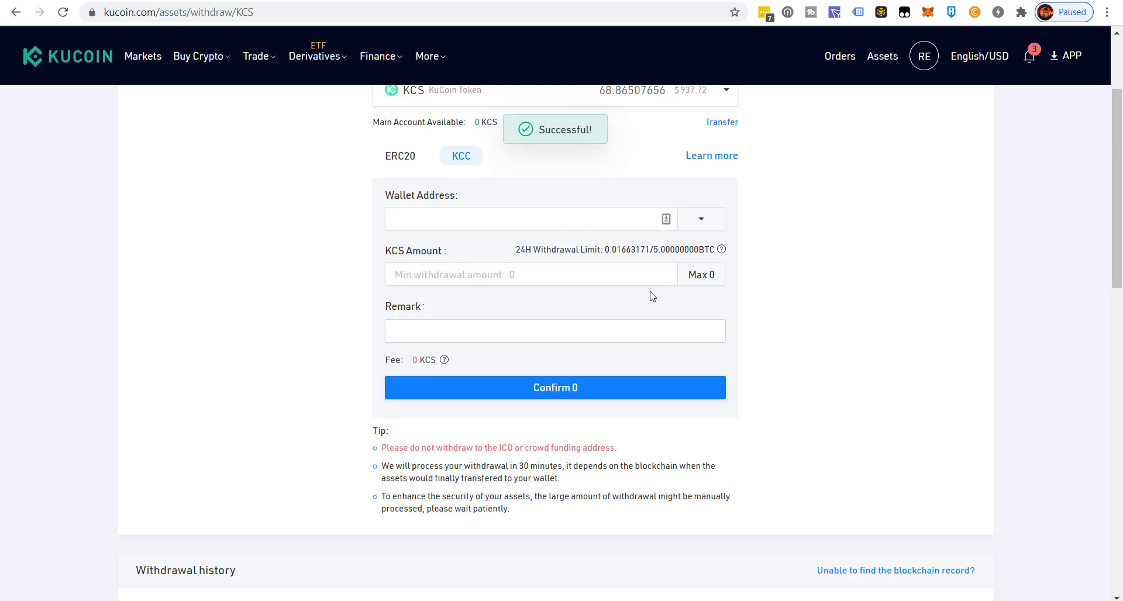
Check MetaMask for the 68.8651 KCS on KCC, then navigate to the KoffeeSwap site.
left_click(928, 13)
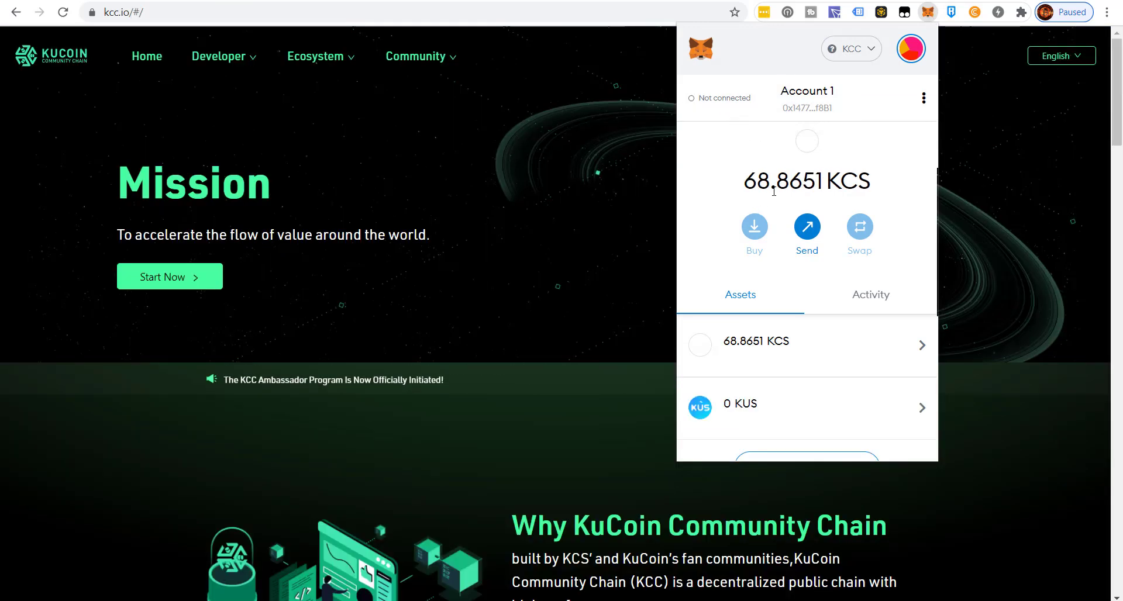
mouse_move(765, 182)
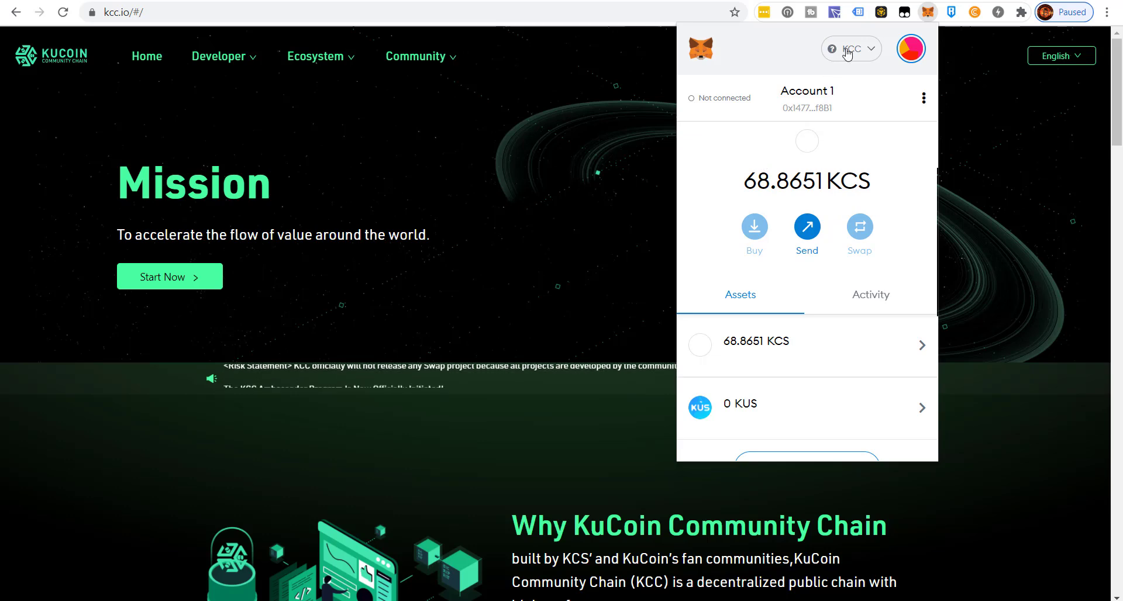
left_click(313, 10)
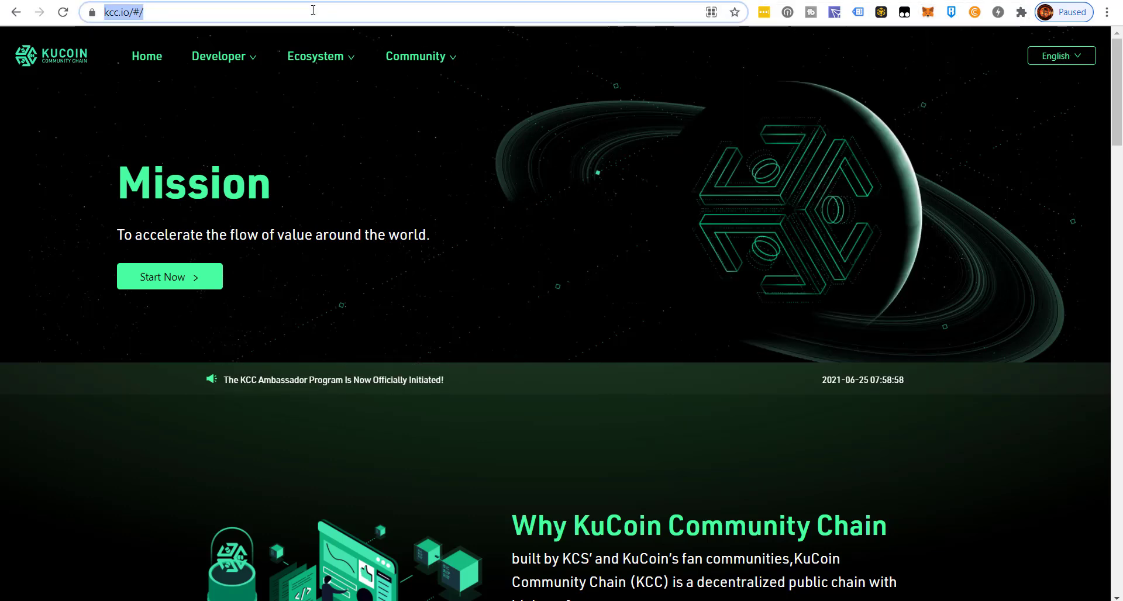
type("koff")
key("Return")
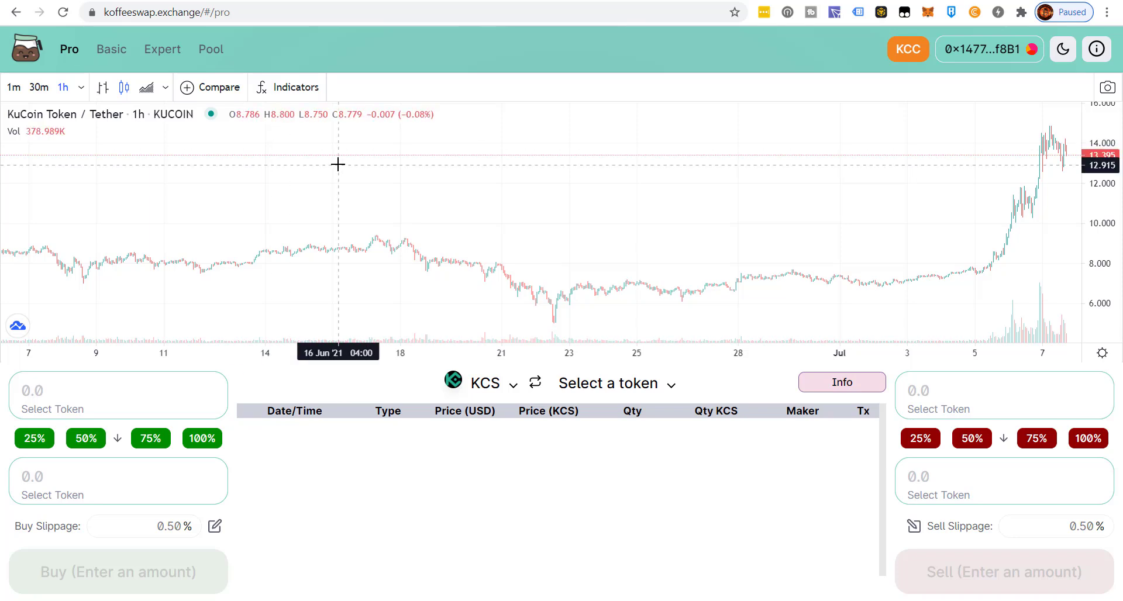
scroll(335, 162, "down", 2)
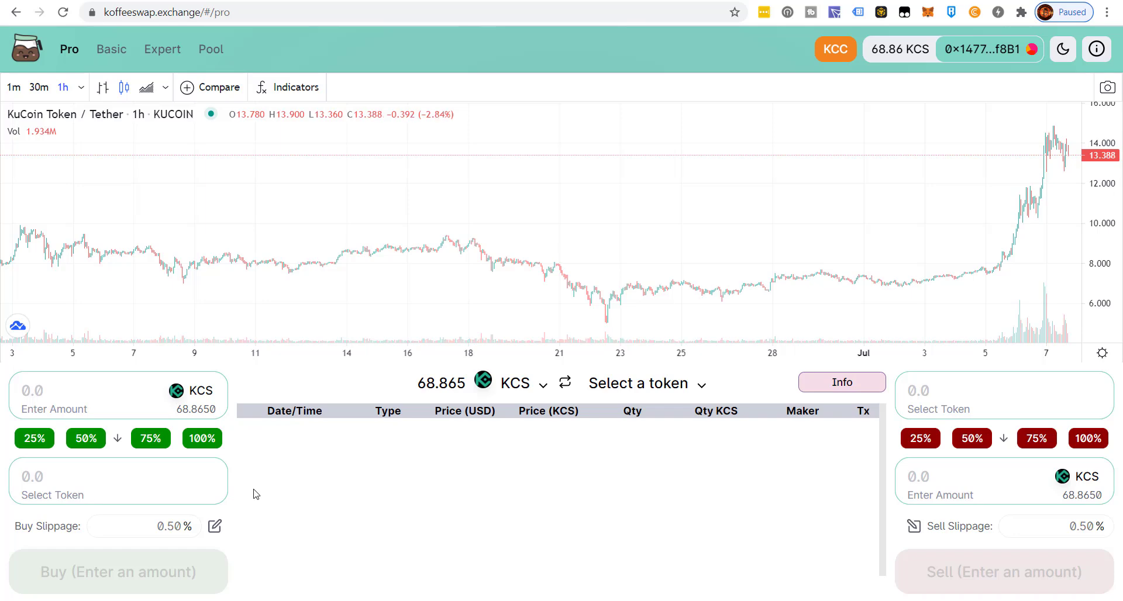
left_click(694, 386)
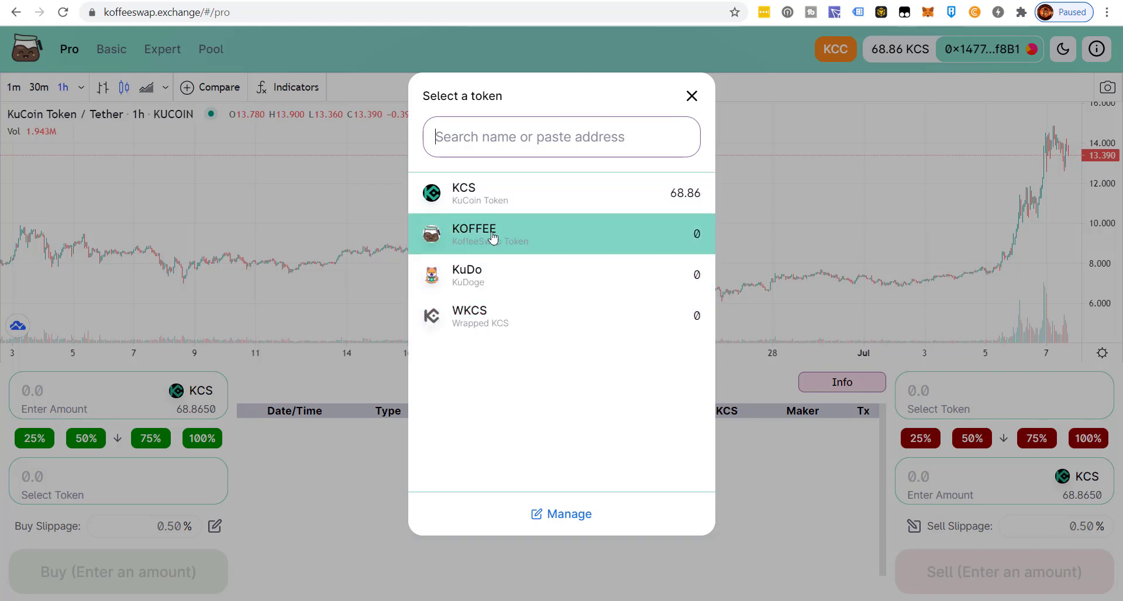
left_click(314, 384)
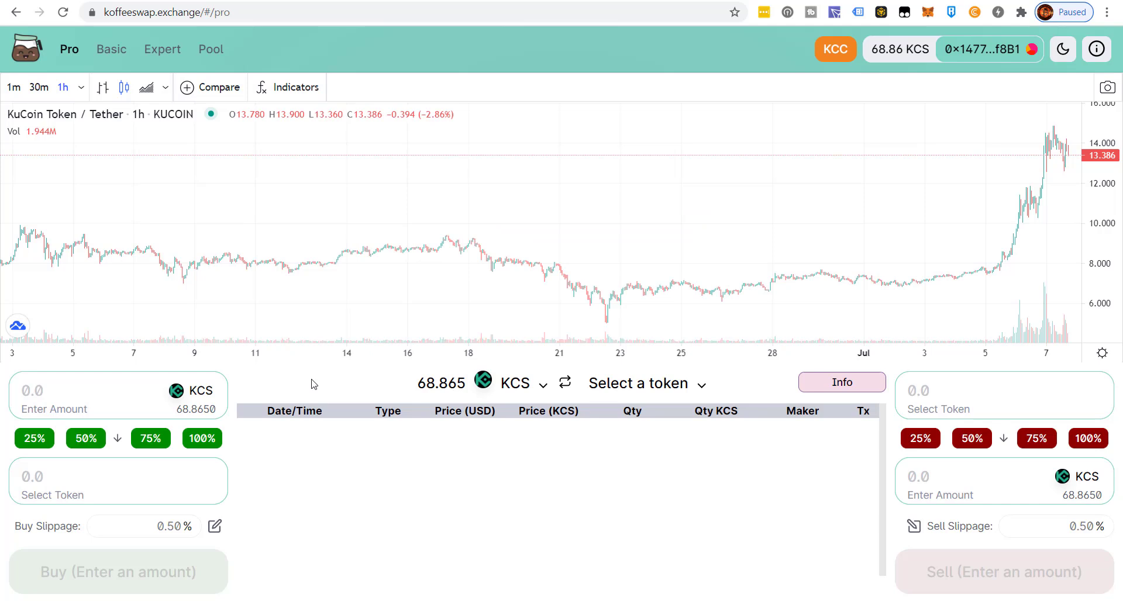